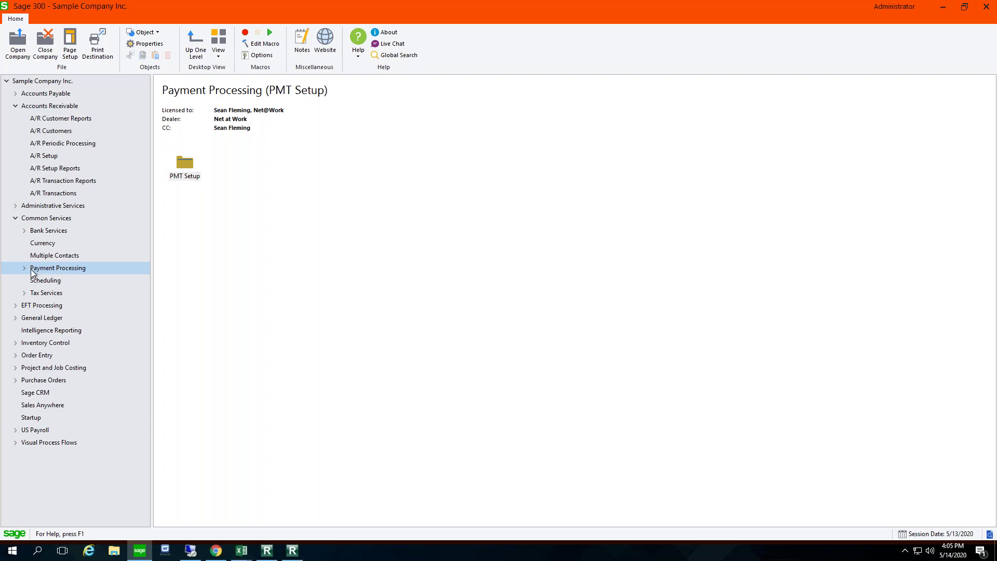
Step: Open PMT Options, clear Require Capture on the Processing tab, and close without saving
{"action": "left_click", "coordinate": [189, 175]}
{"action": "double_click", "coordinate": [189, 175]}
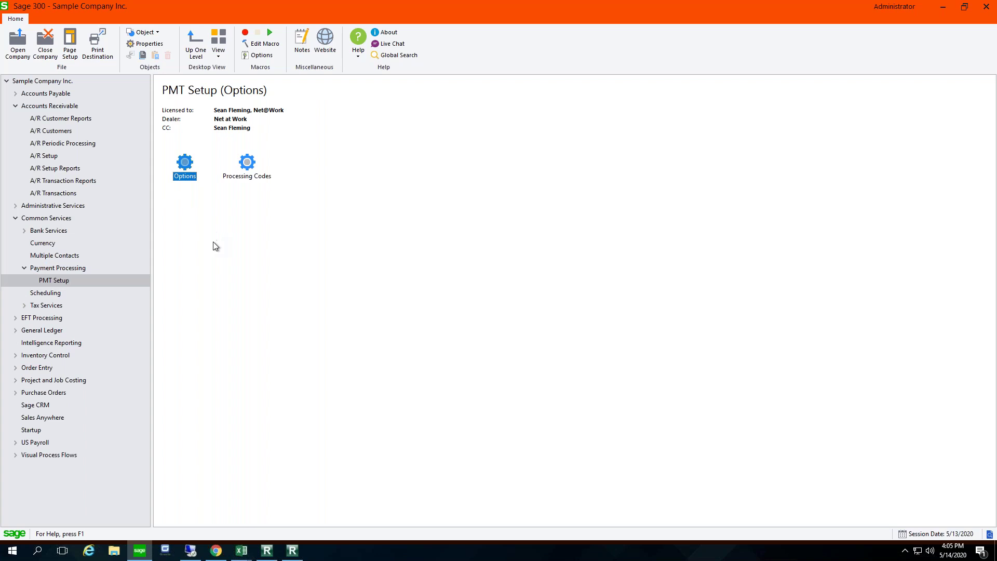
{"action": "double_click", "coordinate": [185, 165]}
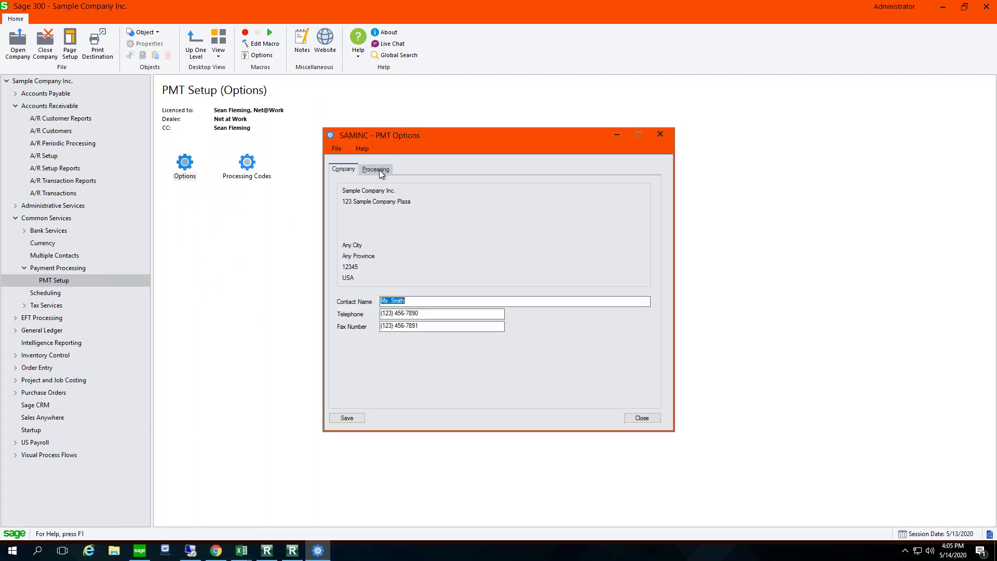
{"action": "left_click", "coordinate": [377, 169]}
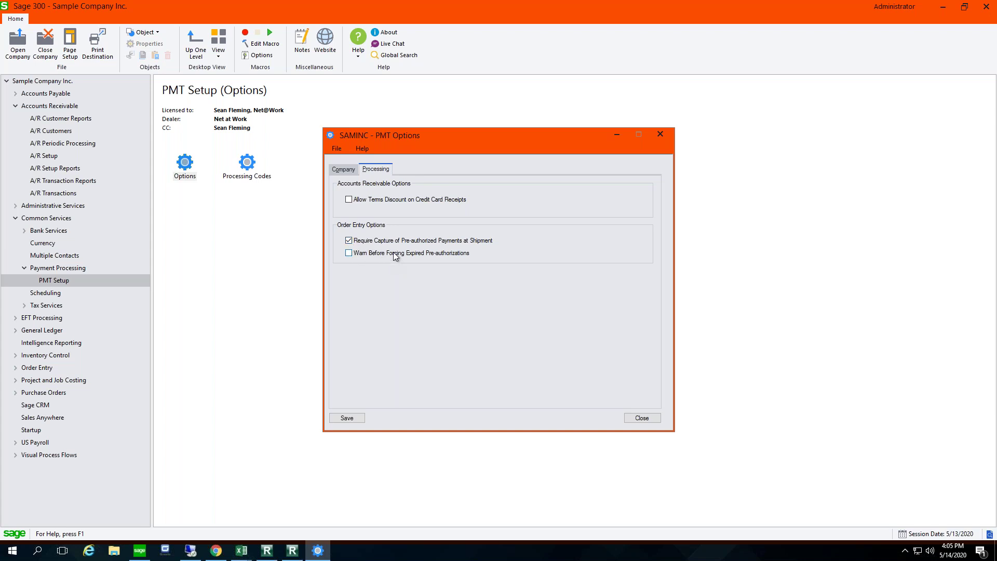
{"action": "left_click", "coordinate": [349, 242]}
{"action": "left_click", "coordinate": [647, 418]}
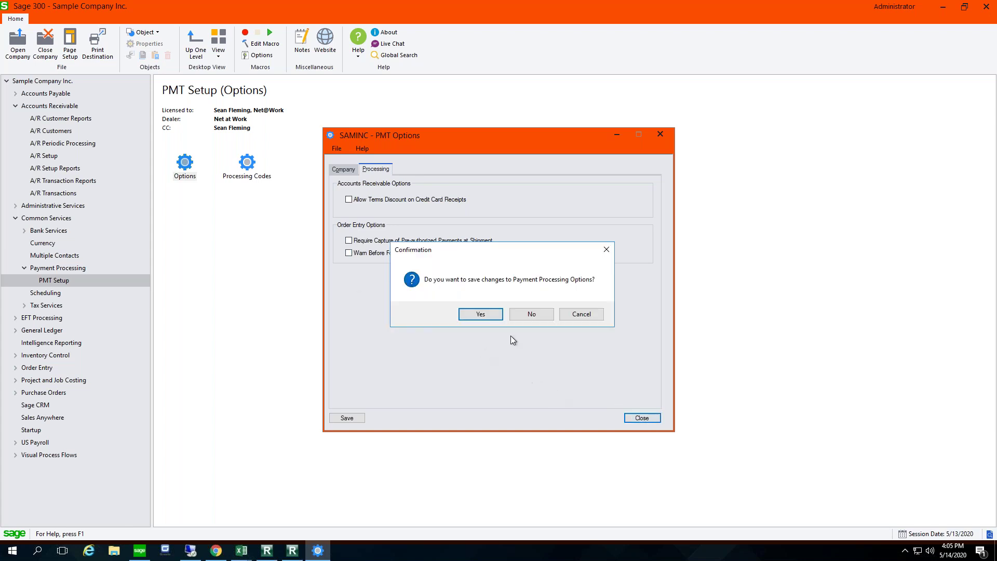
{"action": "left_click", "coordinate": [519, 313]}
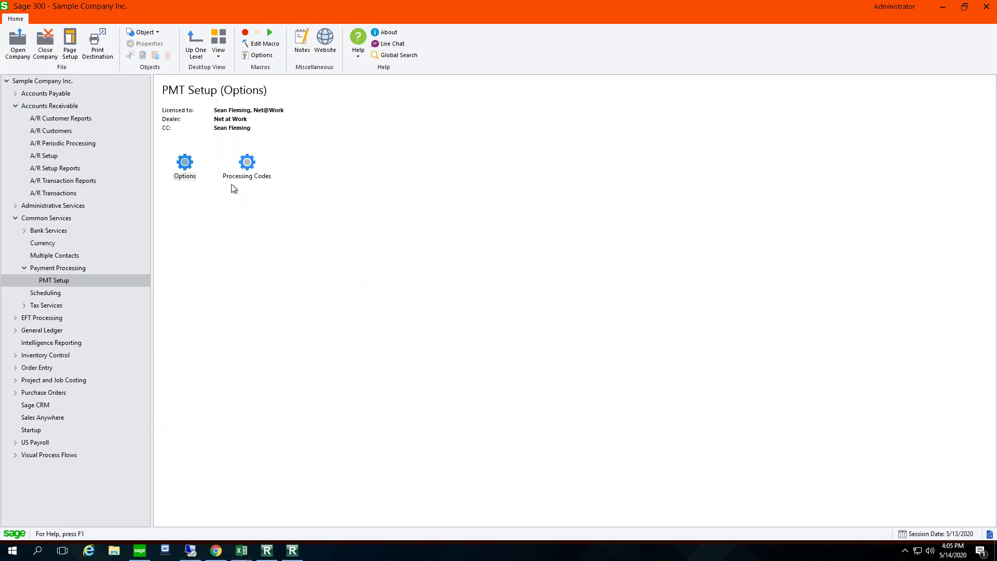
Step: Load the SWYPE processing code and validate its merchant account successfully
{"action": "double_click", "coordinate": [247, 164]}
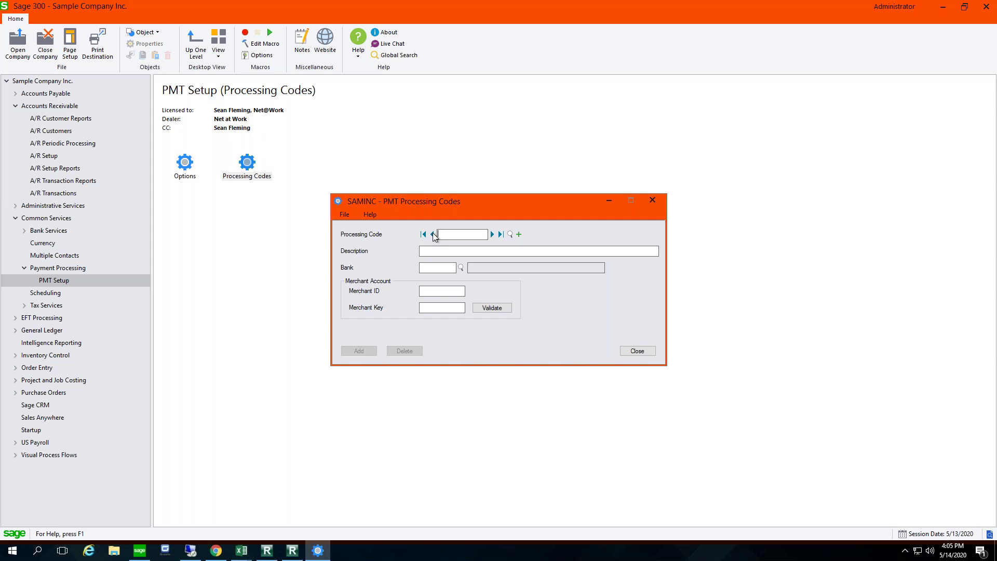
{"action": "left_click", "coordinate": [492, 234]}
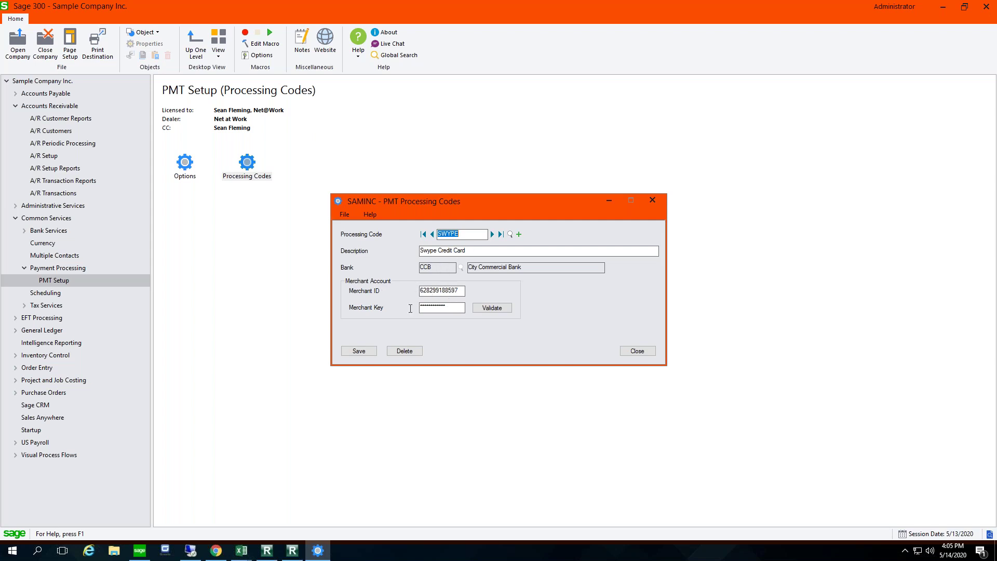
{"action": "left_click", "coordinate": [477, 310]}
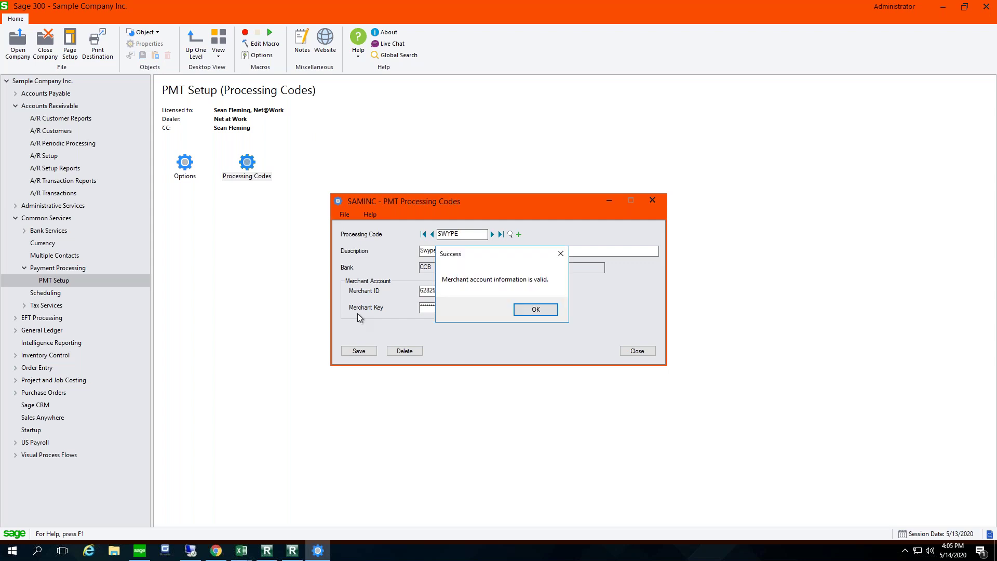
{"action": "left_click", "coordinate": [535, 309]}
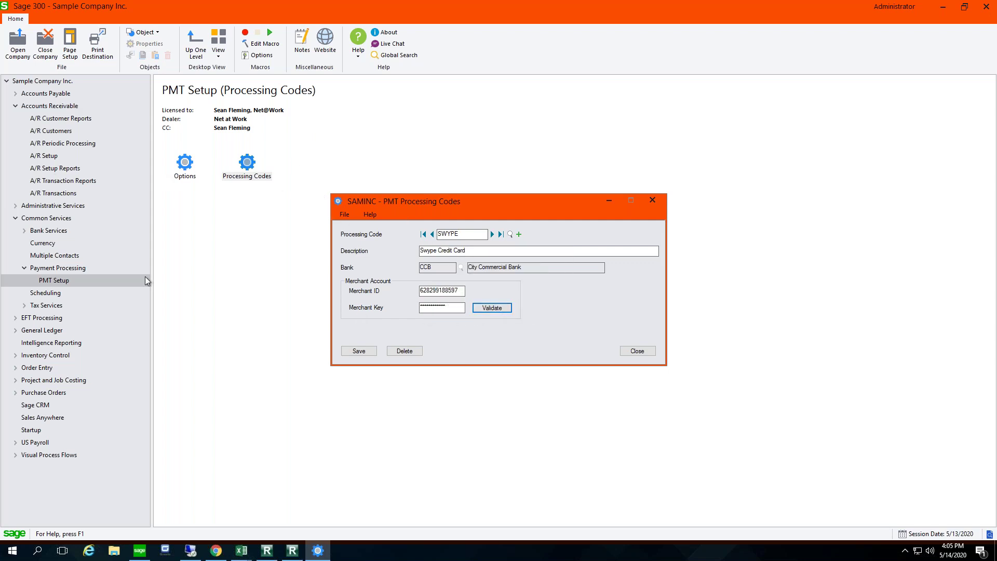
Step: In Web Screens, stay signed in, view Payment Processing Codes, then go to O/E Order Entry
{"action": "left_click", "coordinate": [216, 551]}
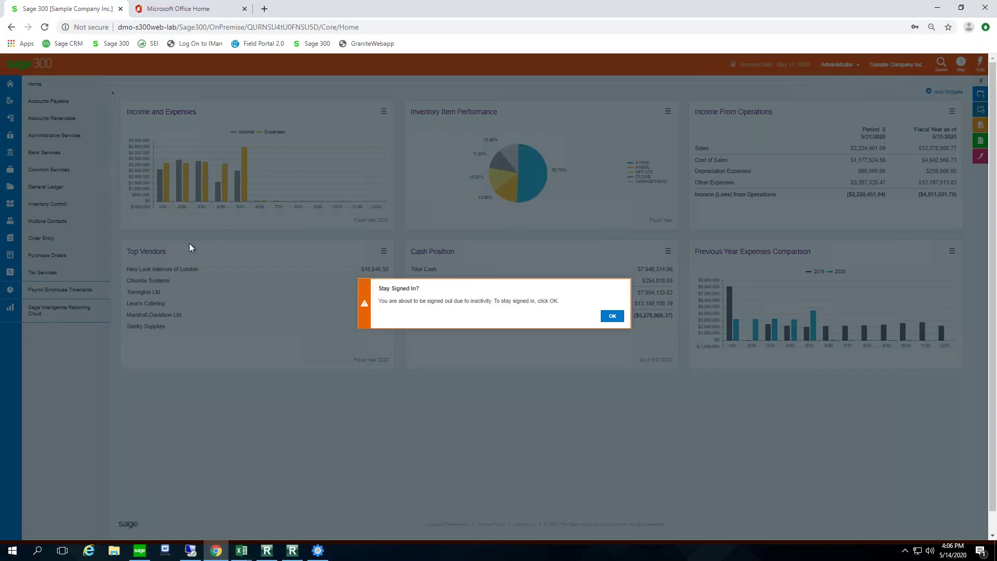
{"action": "left_click", "coordinate": [609, 317]}
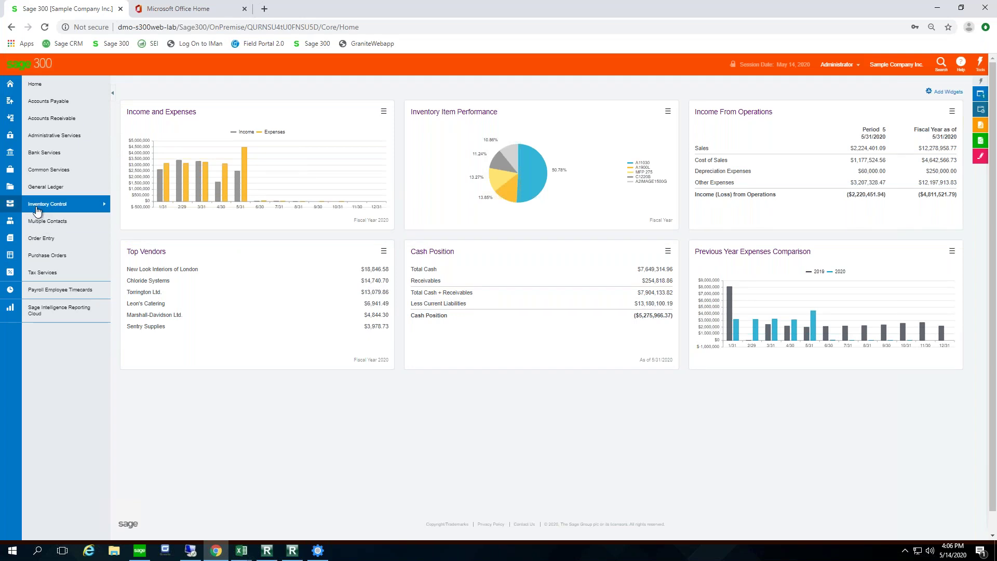
{"action": "left_click", "coordinate": [49, 172]}
{"action": "mouse_move", "coordinate": [141, 139]}
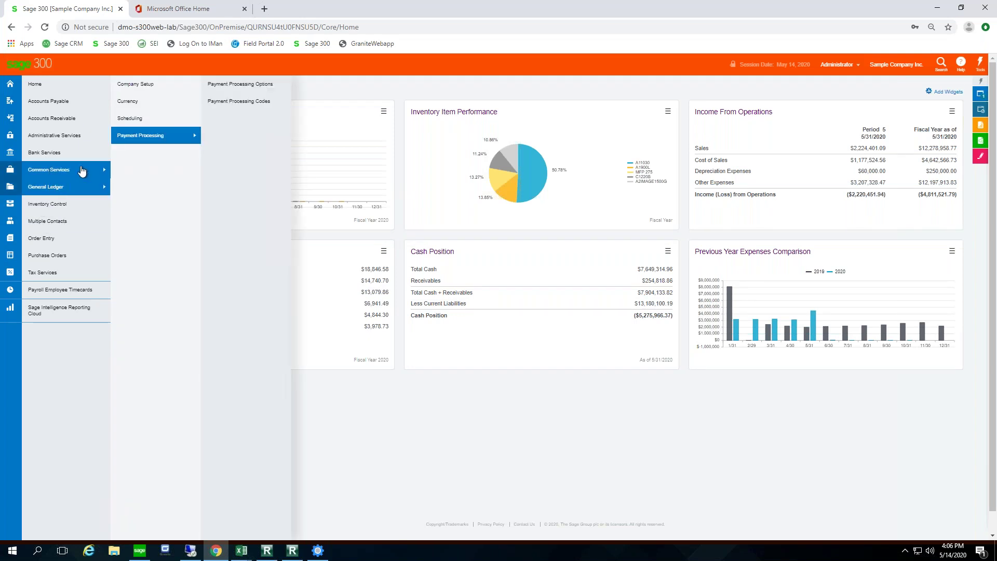
{"action": "left_click", "coordinate": [258, 102]}
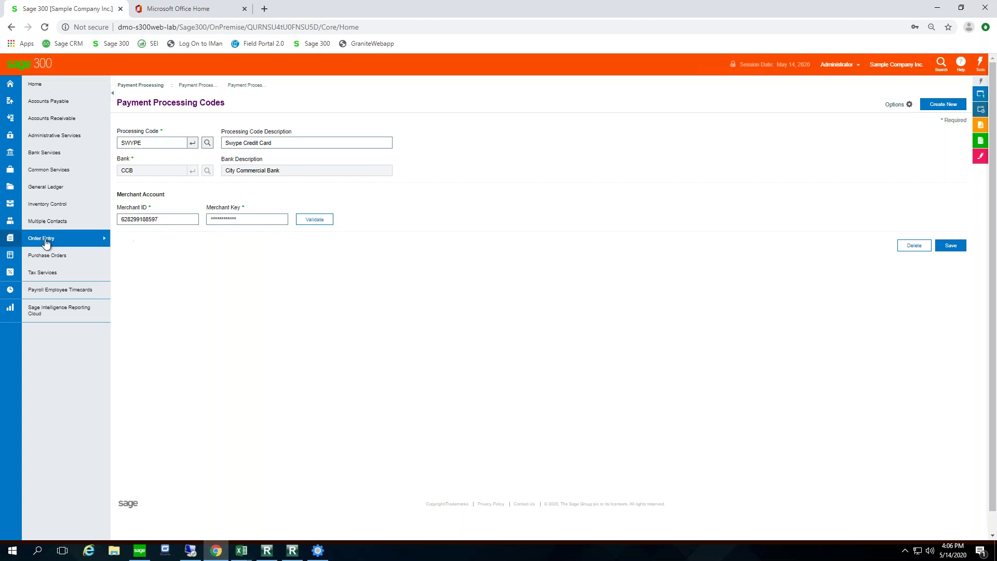
{"action": "mouse_move", "coordinate": [40, 242]}
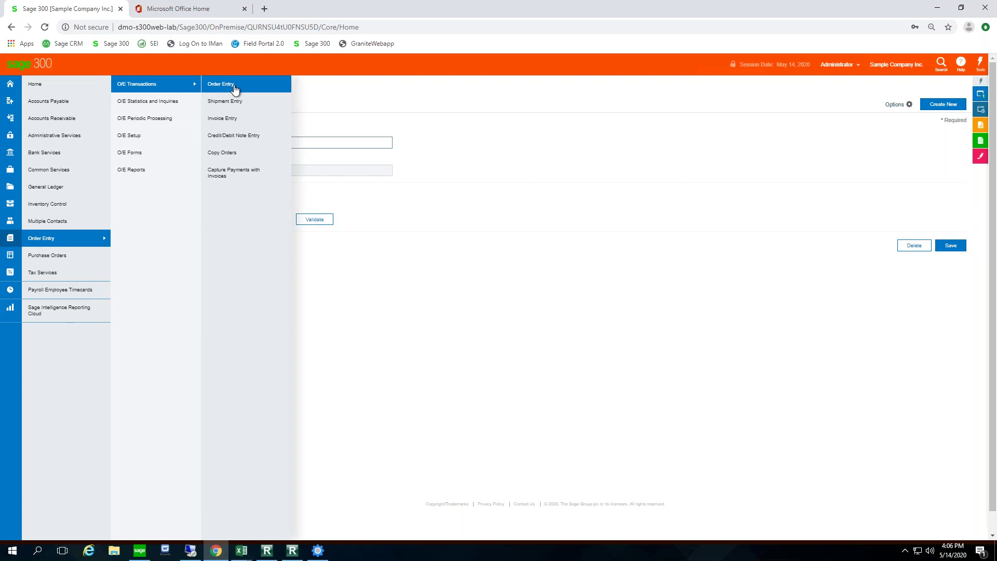
{"action": "left_click", "coordinate": [226, 86]}
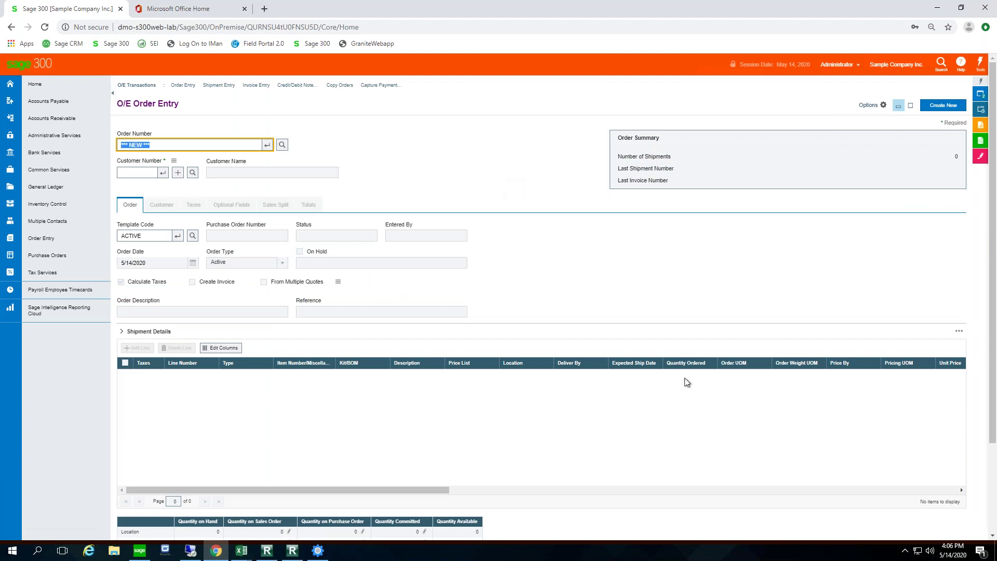
Step: Enter the sample customer's number on a new order
{"action": "left_click", "coordinate": [128, 174]}
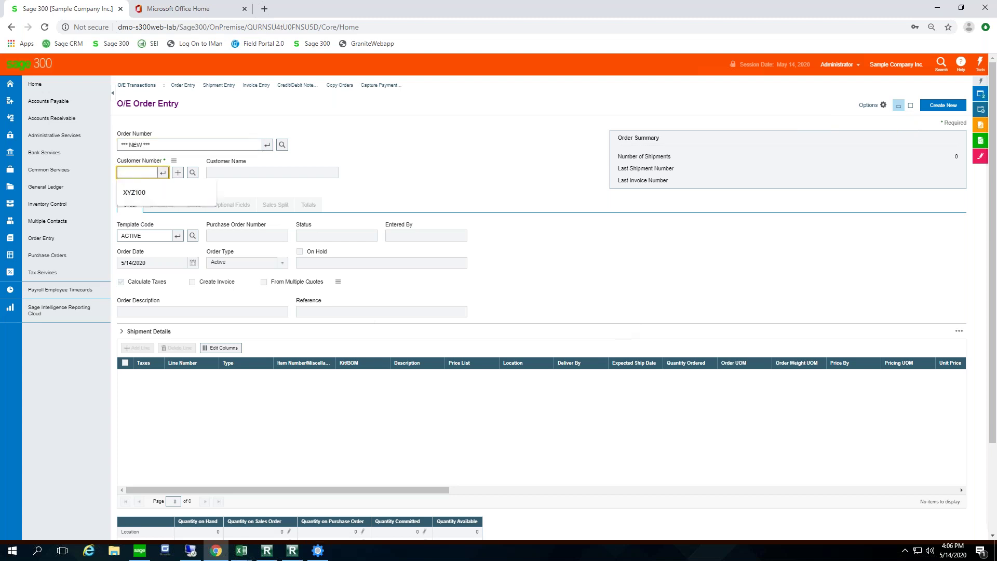
{"action": "type", "text": "1200"}
{"action": "key", "text": "Return"}
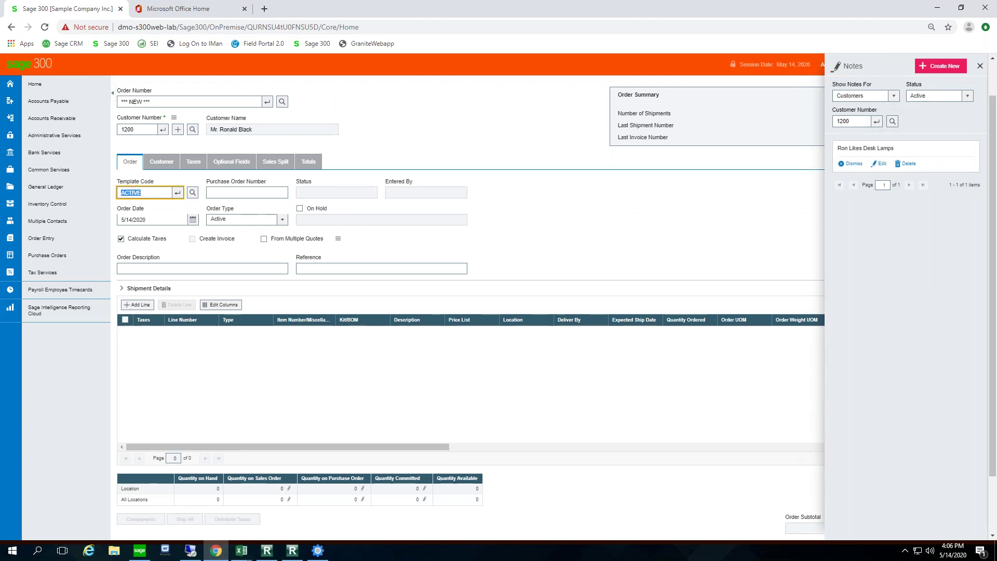
{"action": "key", "text": "Tab"}
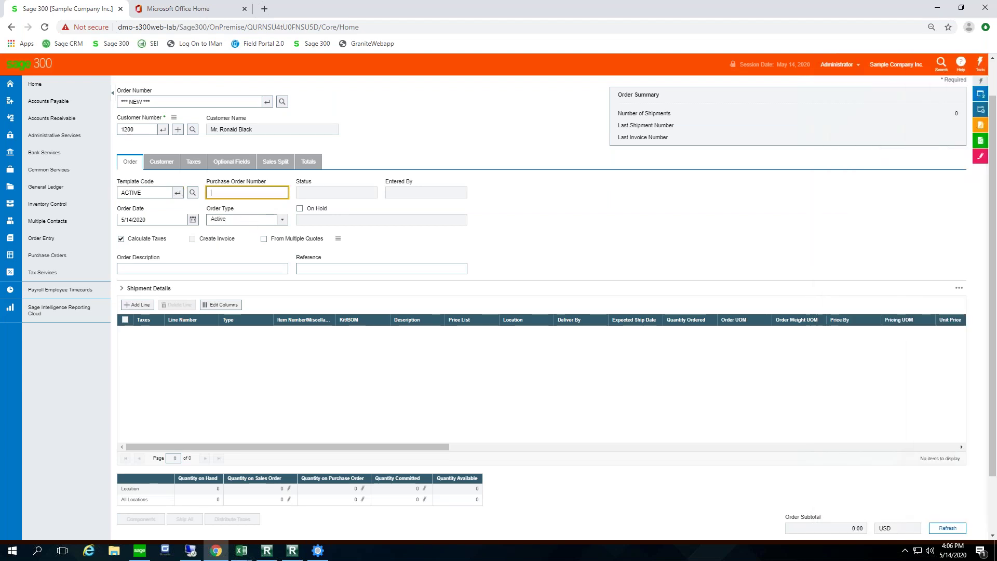
Step: Add 2 of item A1-103/0, refresh to a 119.98 subtotal, and open the customer record
{"action": "left_click", "coordinate": [137, 304]}
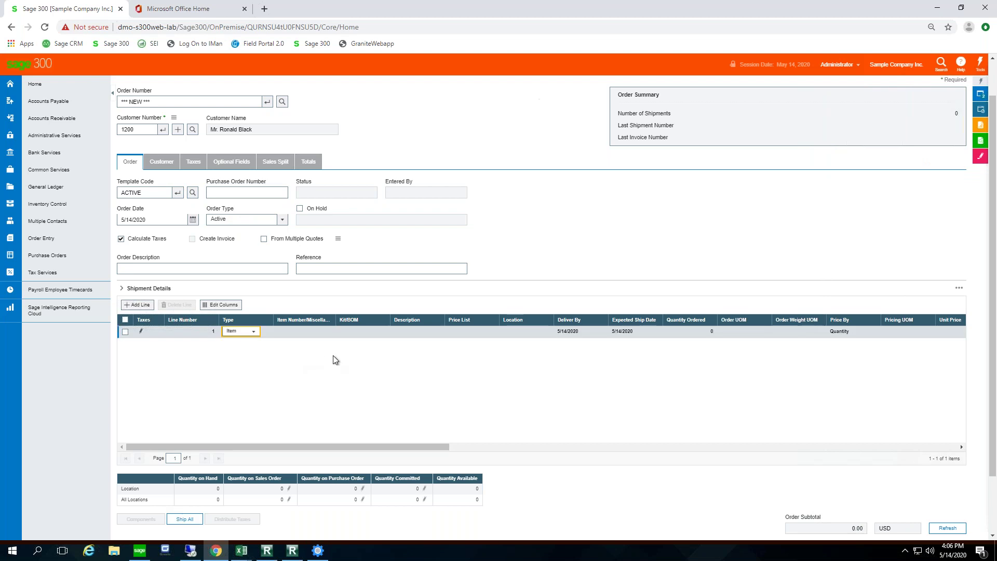
{"action": "left_click", "coordinate": [295, 333]}
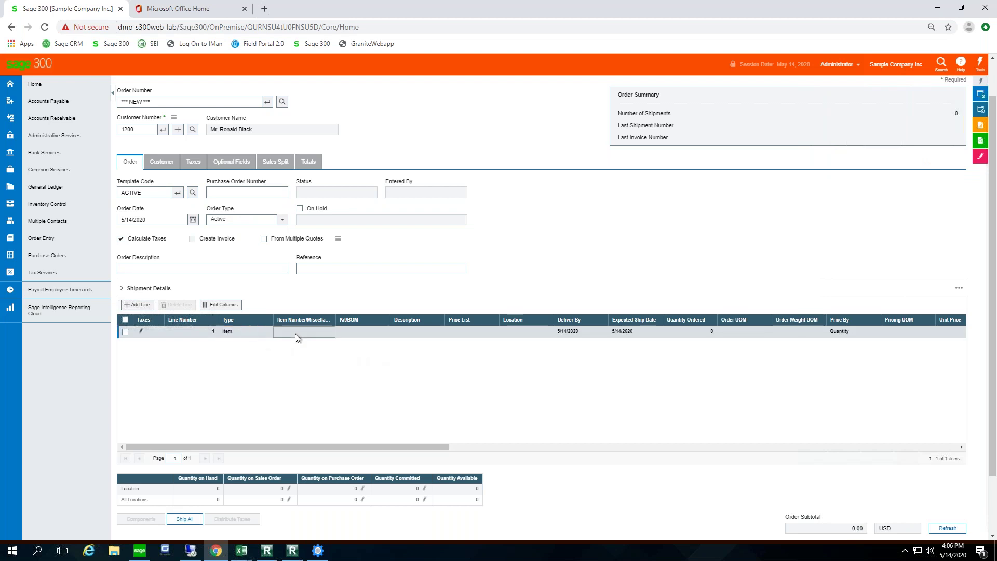
{"action": "type", "text": "A11030"}
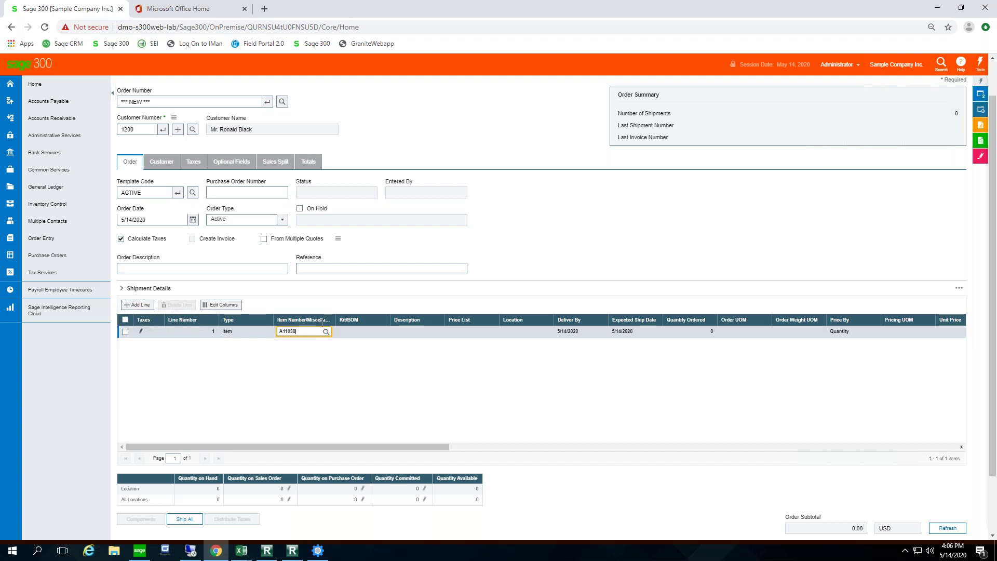
{"action": "key", "text": "Tab"}
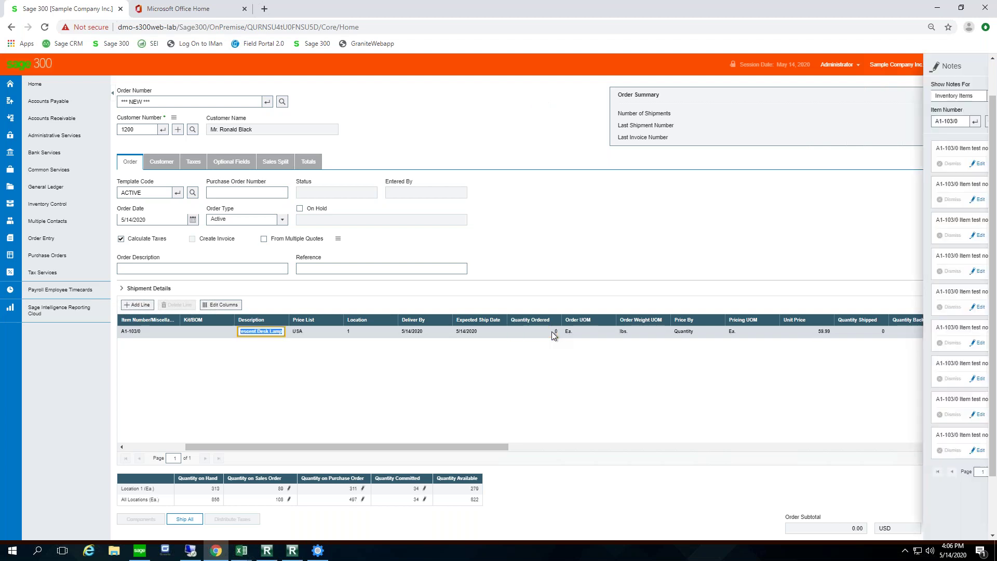
{"action": "left_click", "coordinate": [551, 332]}
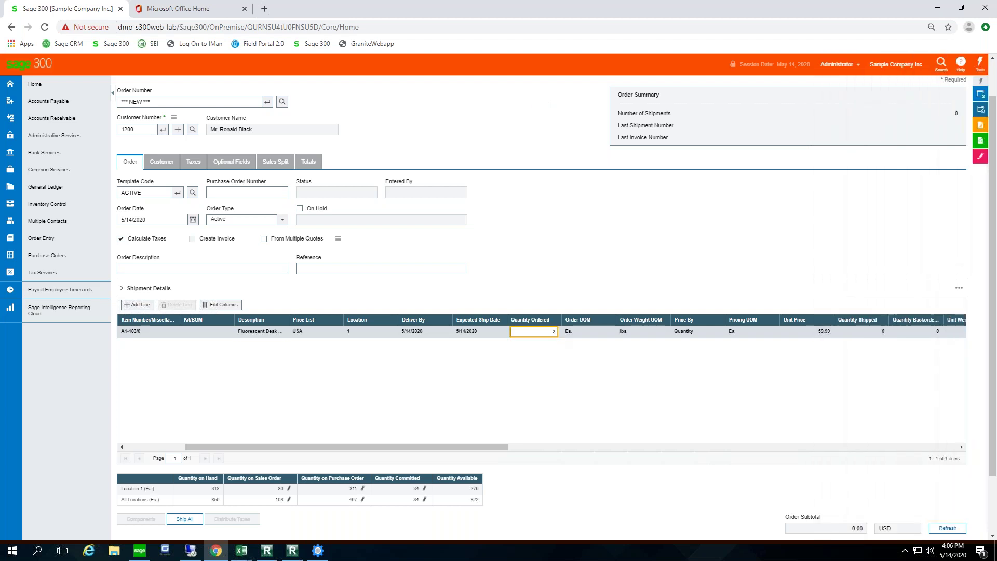
{"action": "key", "text": "Tab"}
{"action": "key", "text": "Tab"}
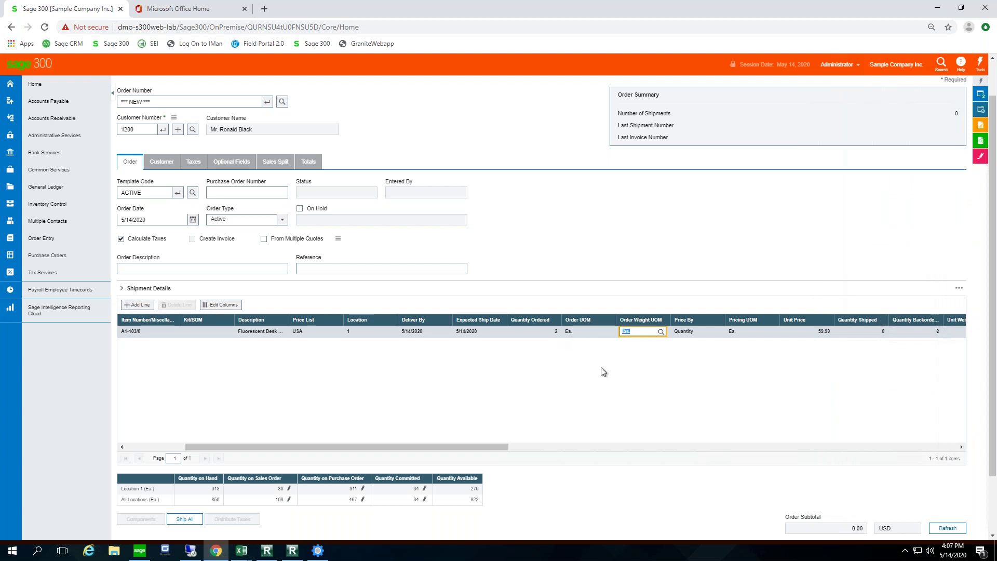
{"action": "scroll", "coordinate": [603, 372], "scroll_direction": "down", "scroll_amount": 2}
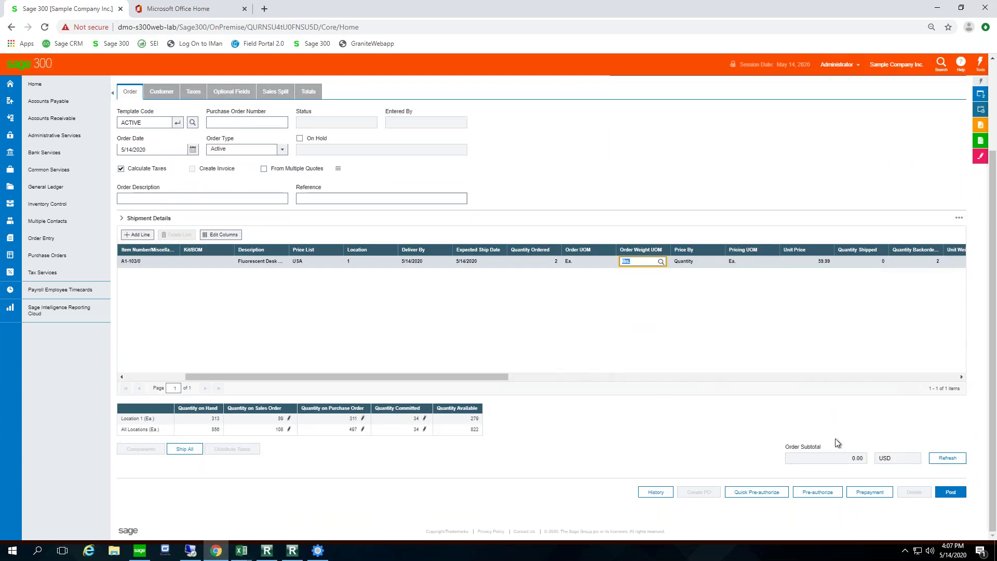
{"action": "left_click", "coordinate": [948, 458]}
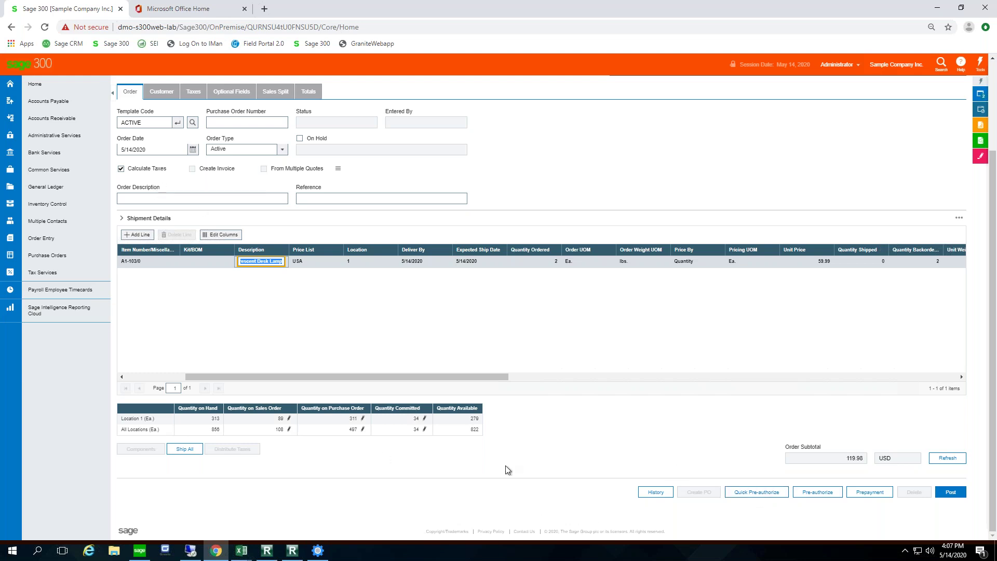
{"action": "scroll", "coordinate": [251, 388], "scroll_direction": "up", "scroll_amount": 3}
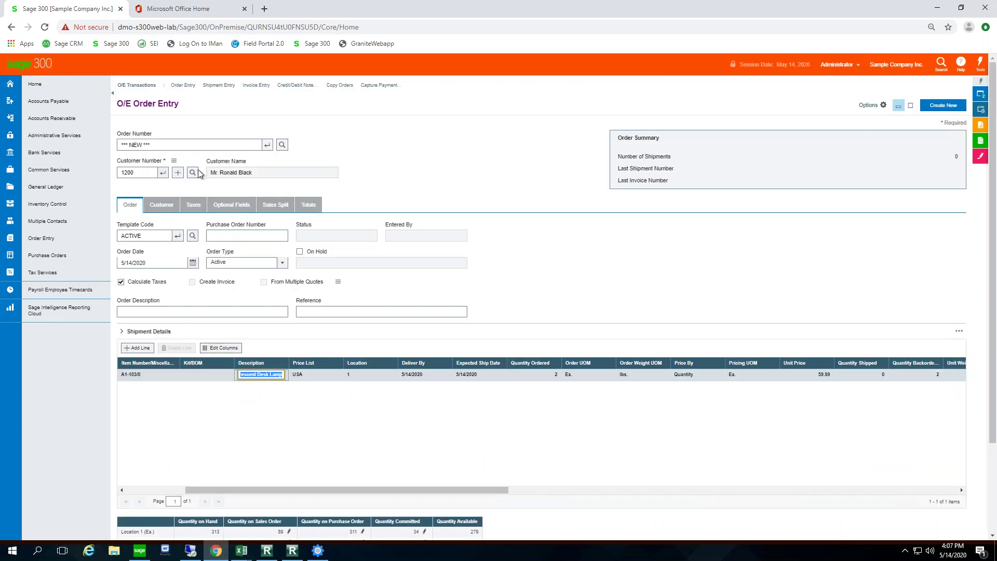
{"action": "left_click", "coordinate": [178, 173]}
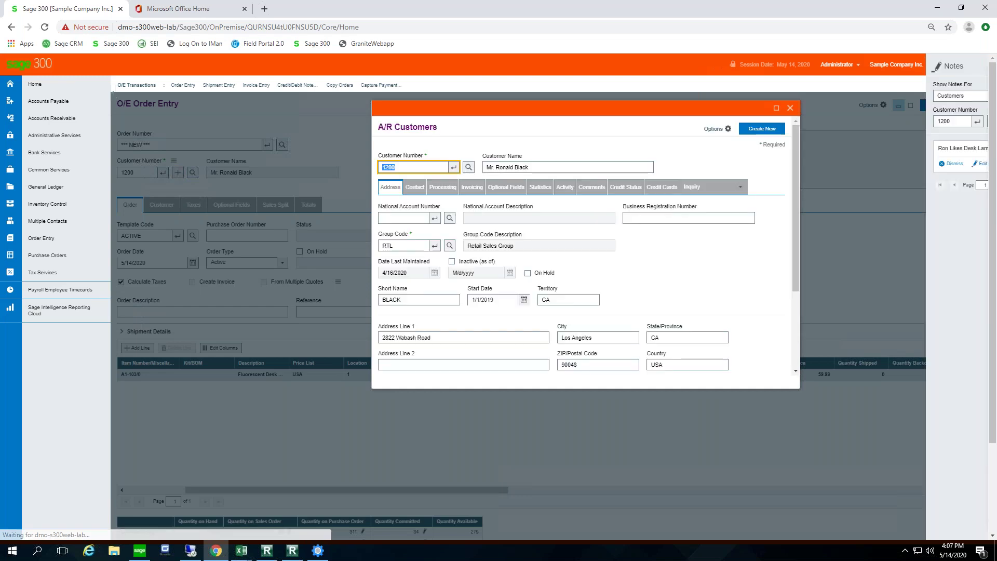
Step: Confirm on the Credit Cards tab that the VISA card uses SWYPE, then close the customer record
{"action": "left_click", "coordinate": [662, 187]}
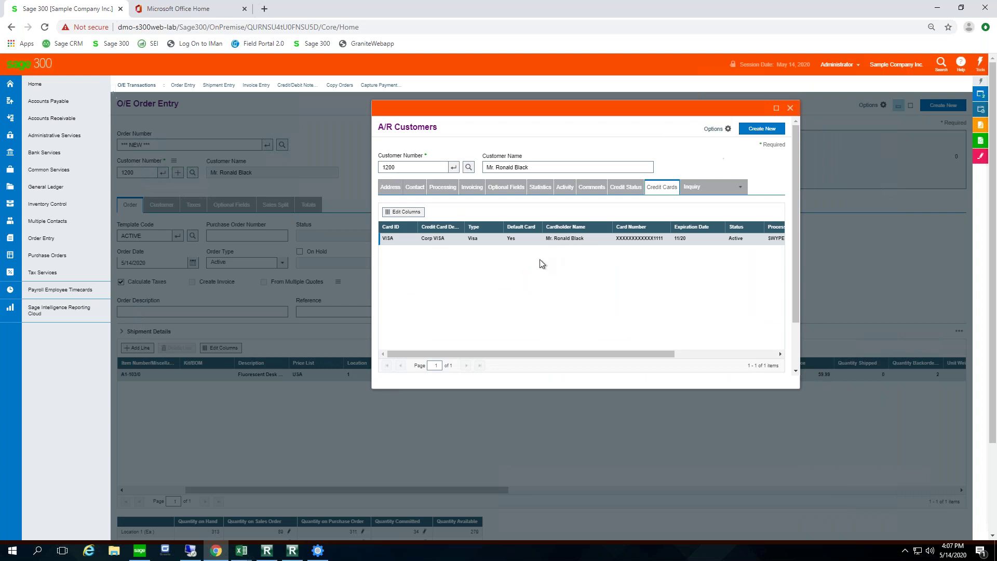
{"action": "scroll", "coordinate": [484, 288], "scroll_direction": "down", "scroll_amount": 1}
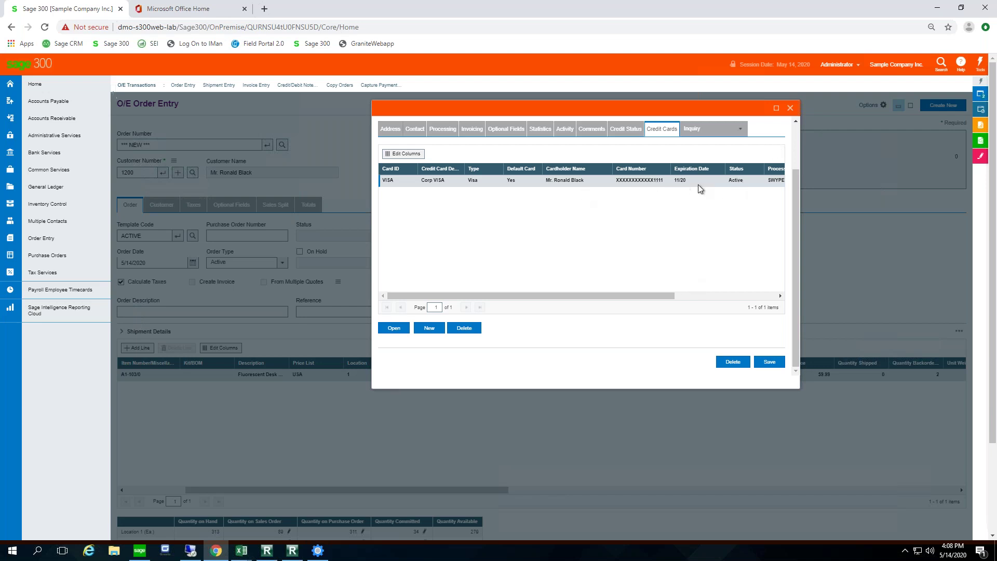
{"action": "left_click_drag", "start_coordinate": [643, 295], "coordinate": [524, 296]}
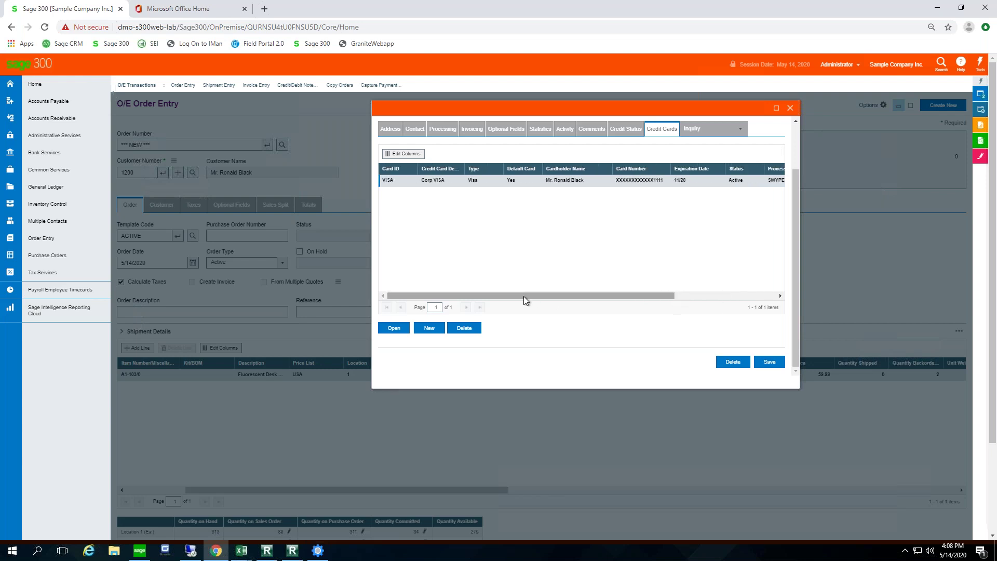
{"action": "left_click", "coordinate": [791, 110]}
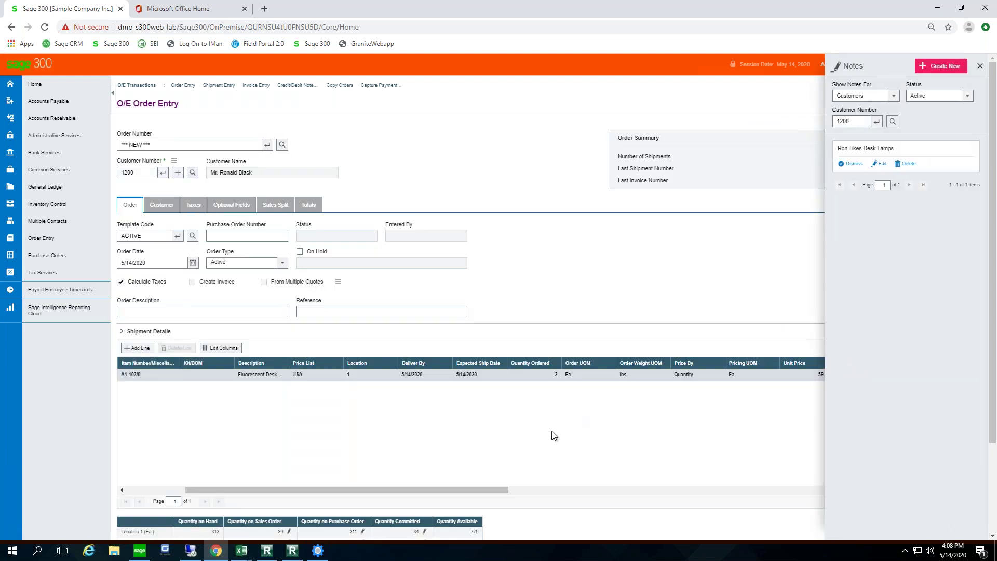
Step: Close the notes and review the 129.88 USD VISA/SWYPE pre-authorization without authorizing
{"action": "scroll", "coordinate": [553, 434], "scroll_direction": "down", "scroll_amount": 2}
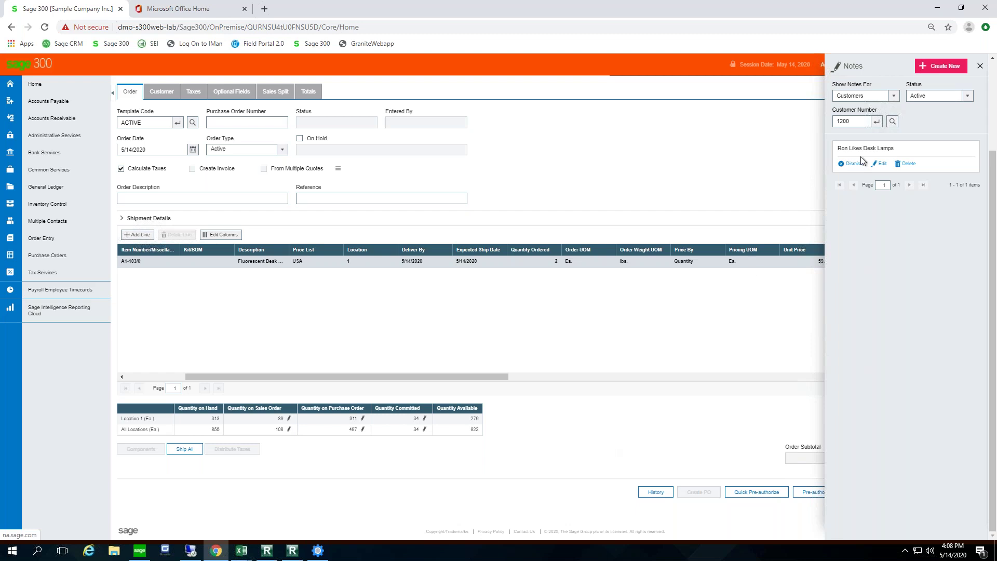
{"action": "left_click", "coordinate": [981, 66]}
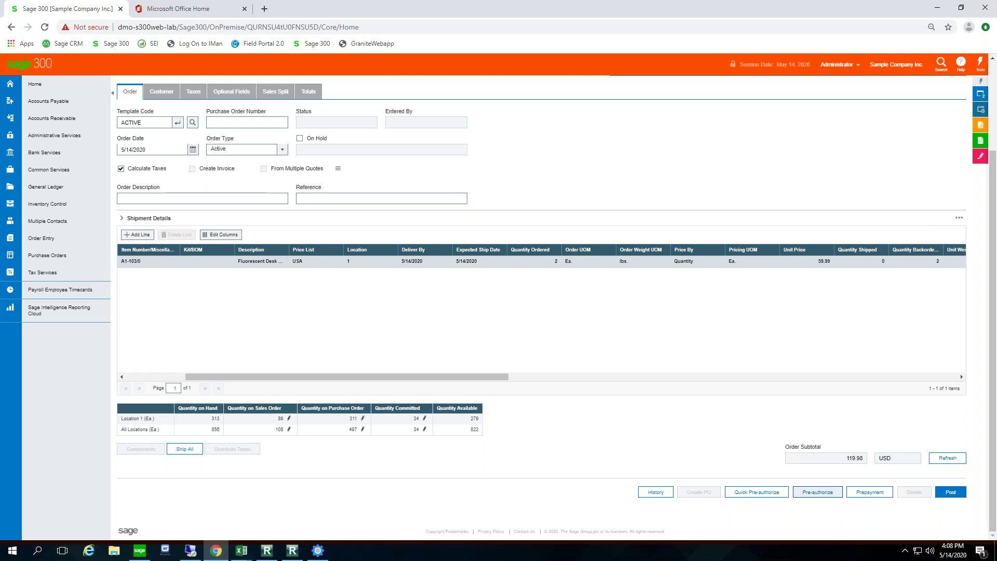
{"action": "left_click", "coordinate": [818, 494]}
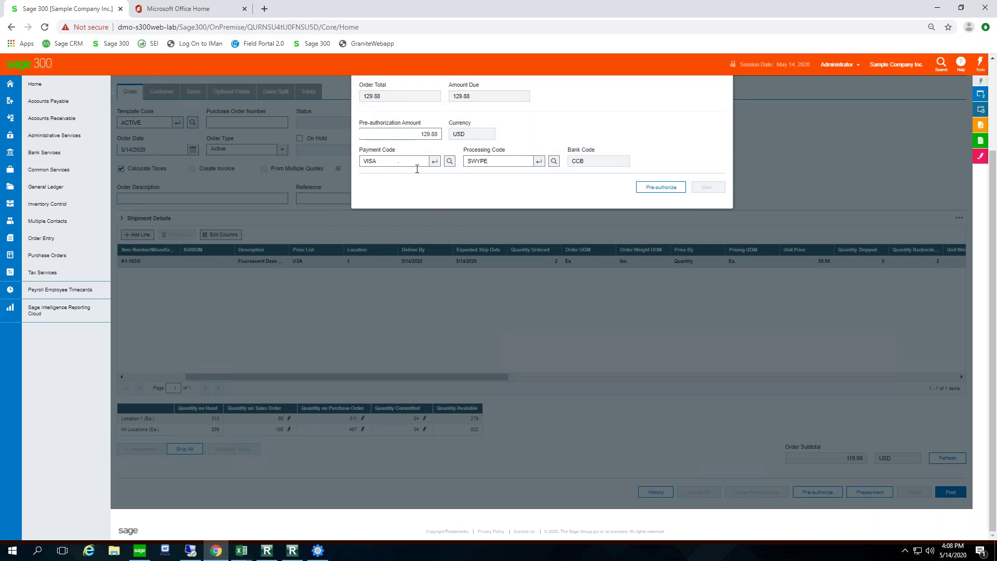
{"action": "left_click", "coordinate": [399, 164]}
{"action": "scroll", "coordinate": [538, 292], "scroll_direction": "up", "scroll_amount": 1}
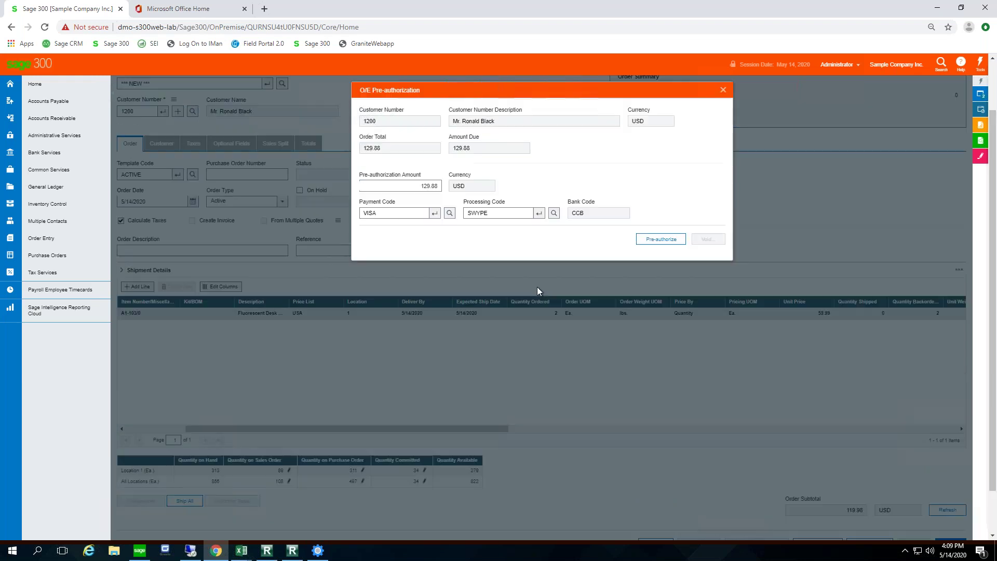
{"action": "left_click", "coordinate": [721, 88]}
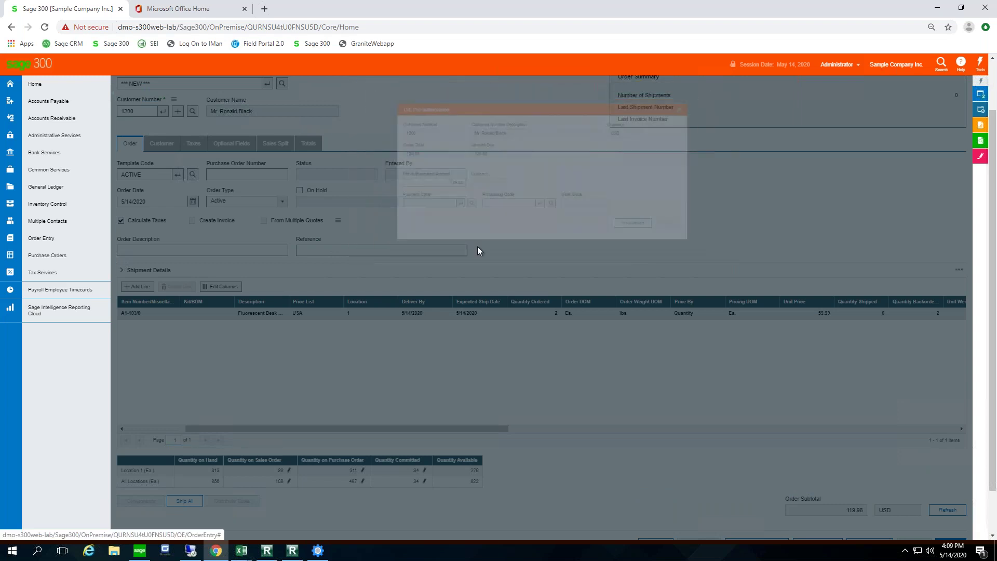
{"action": "scroll", "coordinate": [600, 422], "scroll_direction": "down", "scroll_amount": 1}
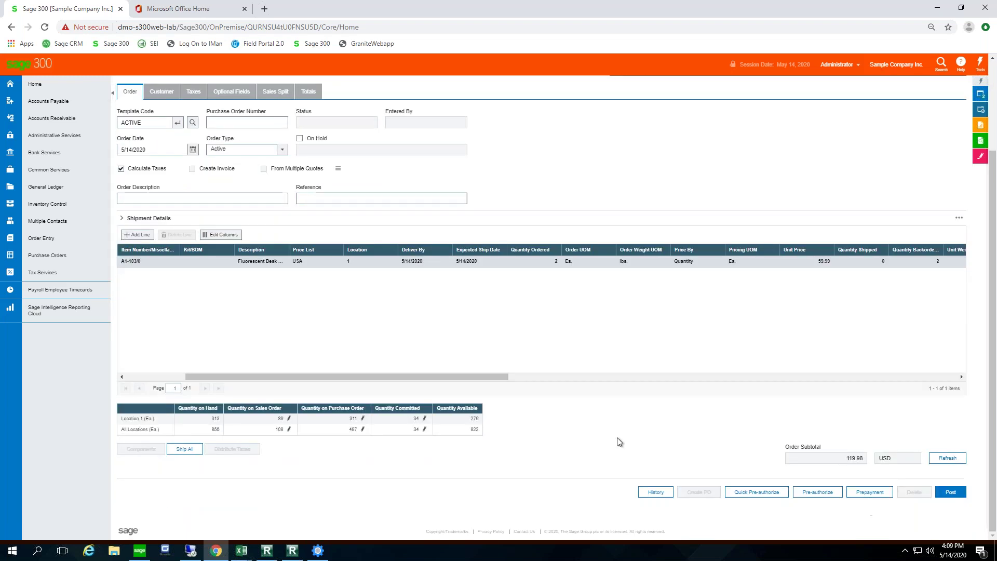
Step: Quick pre-authorize the card for the order, then return to the Order Entry screen
{"action": "left_click", "coordinate": [751, 494]}
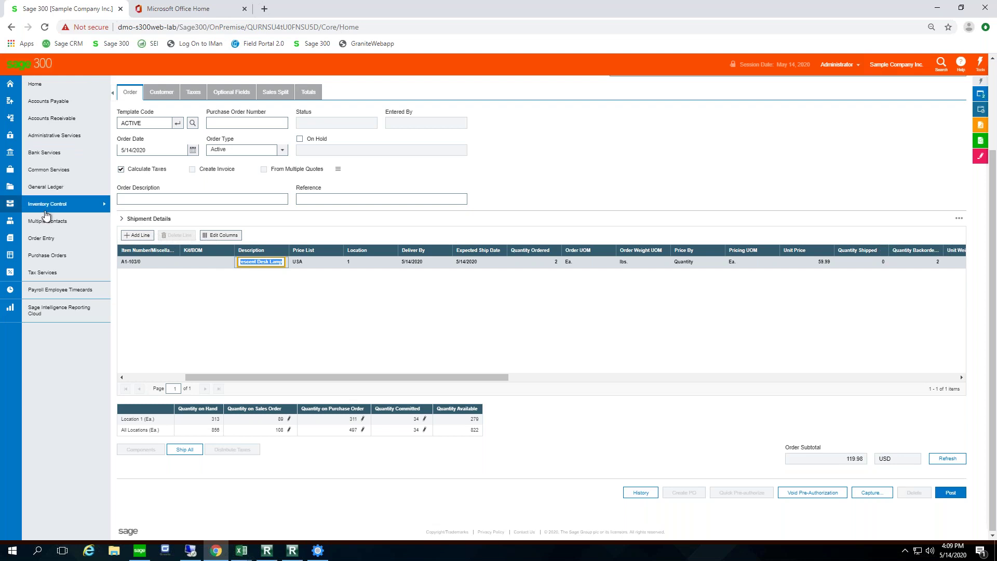
{"action": "left_click", "coordinate": [42, 246]}
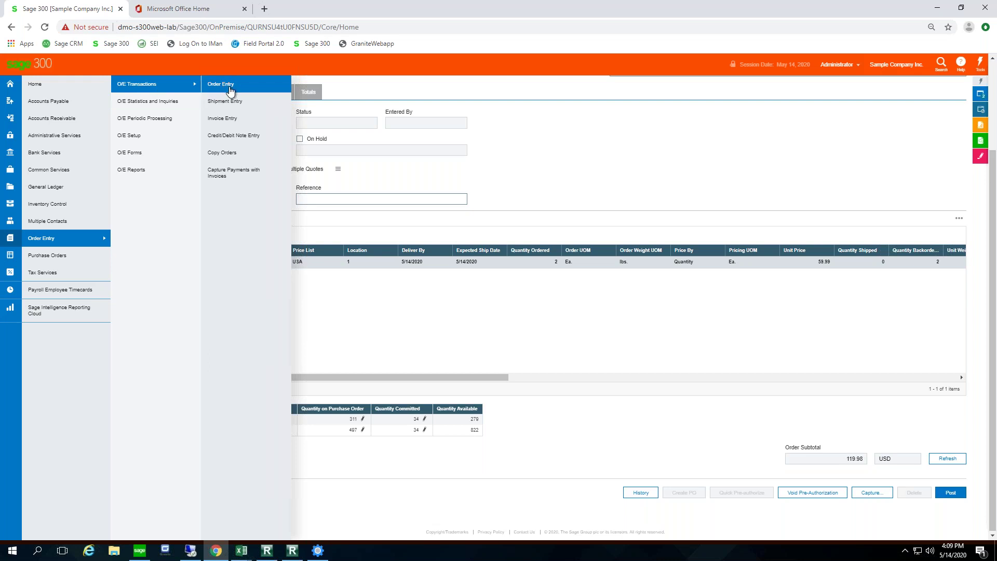
{"action": "left_click", "coordinate": [225, 89]}
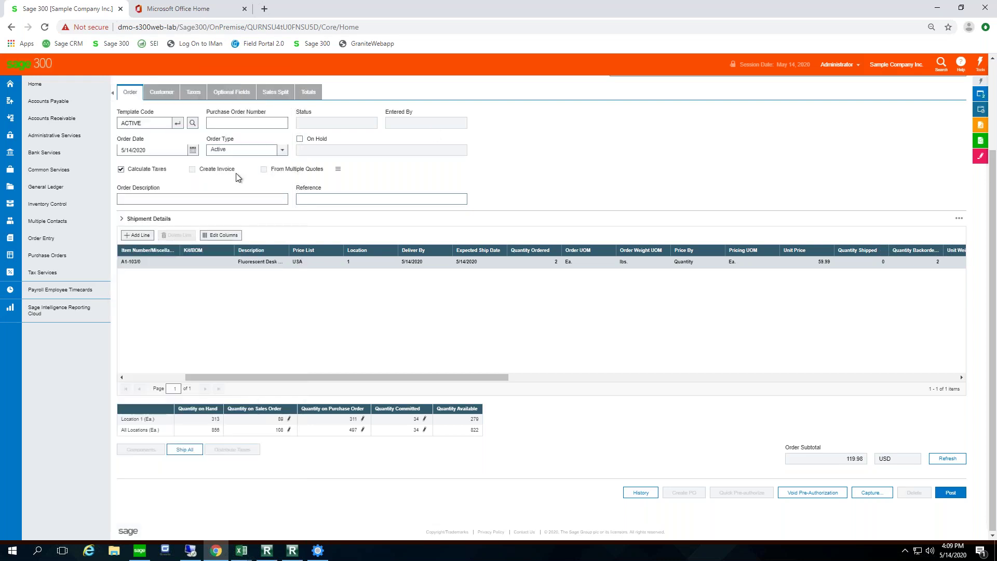
{"action": "scroll", "coordinate": [238, 178], "scroll_direction": "up", "scroll_amount": 2}
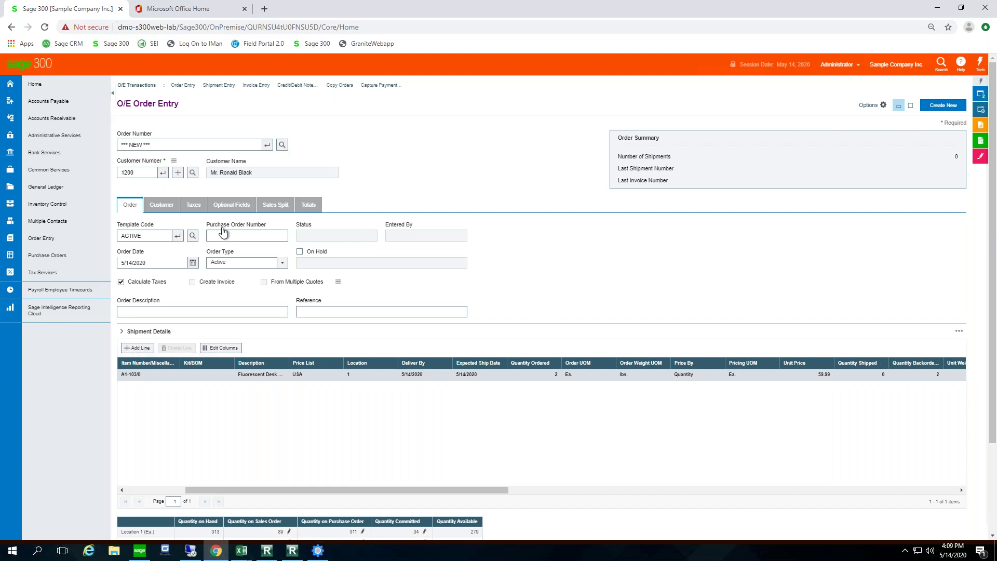
Step: On the Sage 300 desktop, launch Order Entry from the O/E Transactions folder
{"action": "left_click", "coordinate": [140, 551]}
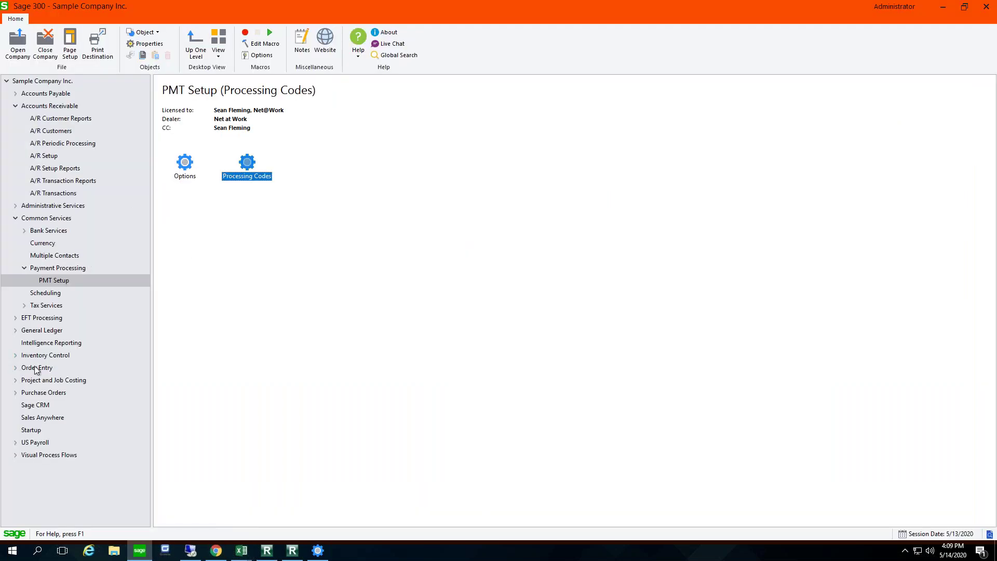
{"action": "left_click", "coordinate": [49, 367]}
{"action": "left_click", "coordinate": [187, 167]}
{"action": "double_click", "coordinate": [187, 167]}
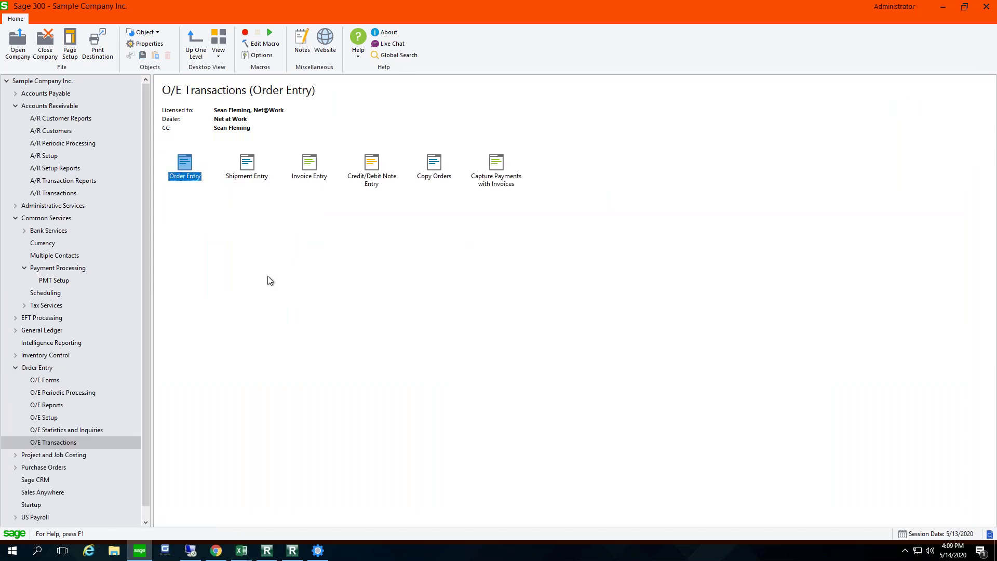
{"action": "double_click", "coordinate": [189, 167]}
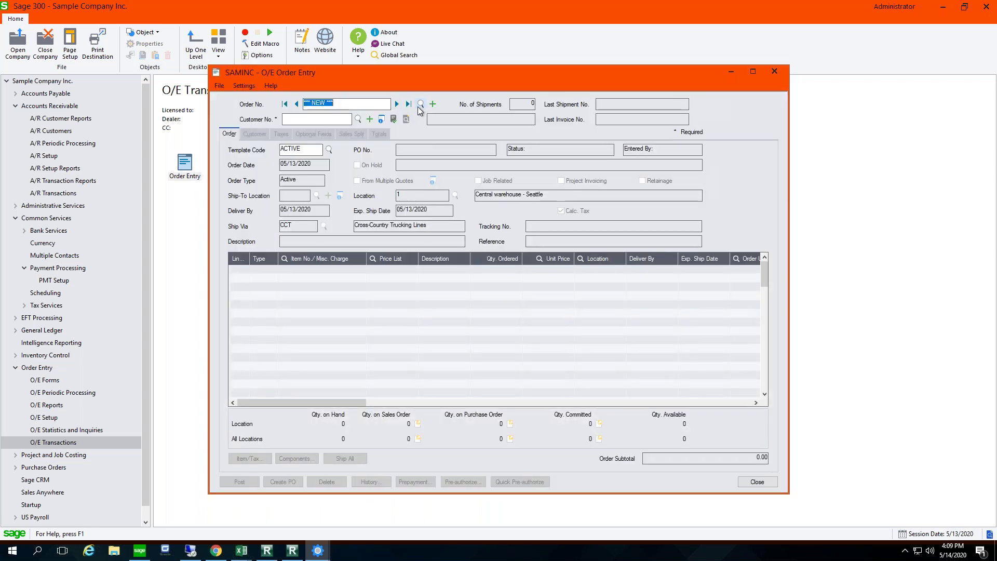
Step: Browse the order finder to the end of the list and load order ORD00135
{"action": "left_click", "coordinate": [420, 105]}
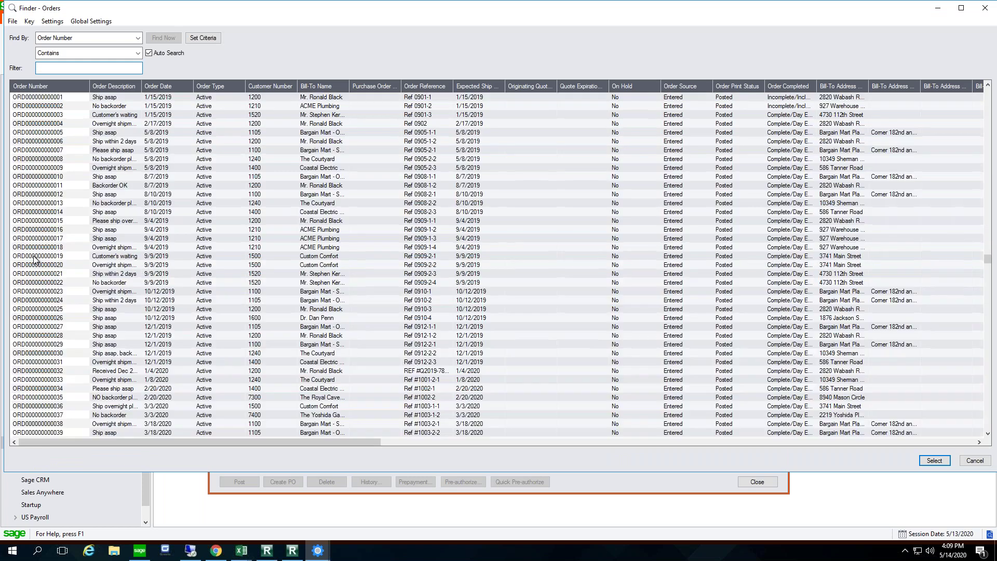
{"action": "left_click", "coordinate": [34, 257]}
{"action": "scroll", "coordinate": [63, 328], "scroll_direction": "down", "scroll_amount": 7}
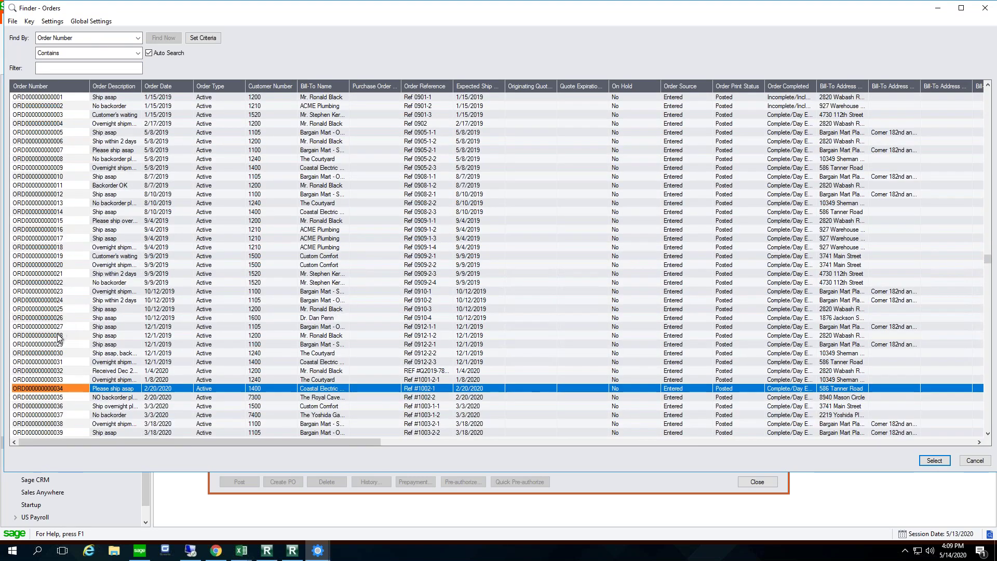
{"action": "key", "text": "Down"}
{"action": "key", "text": "Down"}
{"action": "key", "text": "Down"}
{"action": "key", "text": "Down"}
{"action": "key", "text": "Down"}
{"action": "key", "text": "Down"}
{"action": "key", "text": "Down"}
{"action": "key", "text": "Down"}
{"action": "key", "text": "Down"}
{"action": "key", "text": "Down"}
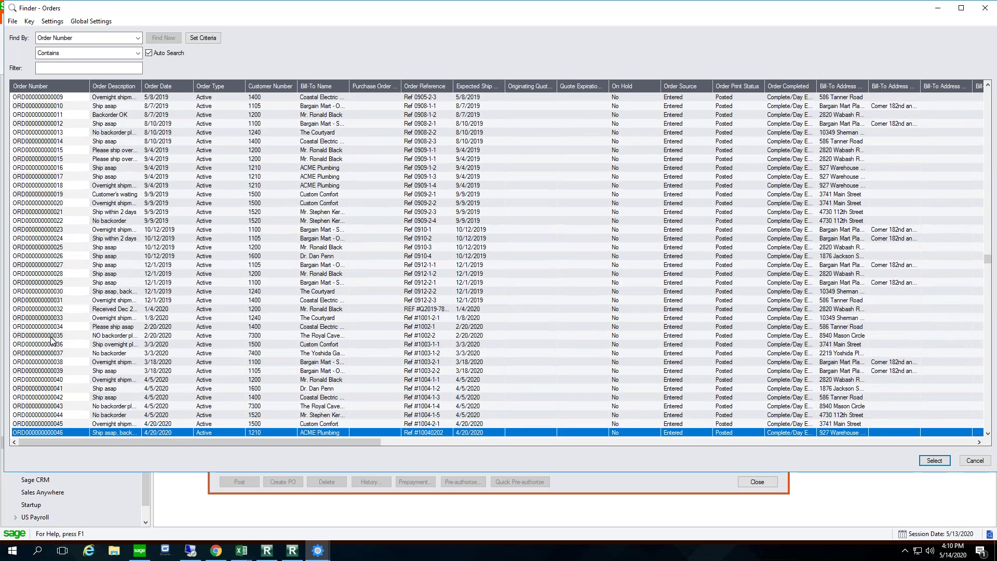
{"action": "key", "text": "Down"}
{"action": "key", "text": "Down"}
{"action": "key", "text": "Down"}
{"action": "key", "text": "Down"}
{"action": "key", "text": "Down"}
{"action": "key", "text": "Down"}
{"action": "key", "text": "Down"}
{"action": "key", "text": "Down"}
{"action": "key", "text": "Down"}
{"action": "key", "text": "Down"}
{"action": "key", "text": "Down"}
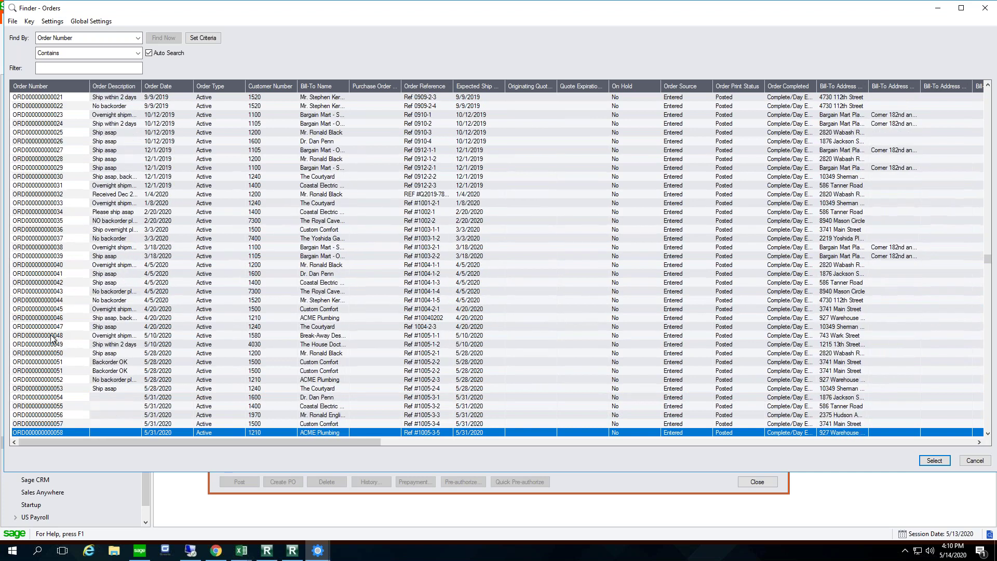
{"action": "key", "text": "Down"}
{"action": "key", "text": "Down"}
{"action": "key", "text": "Down"}
{"action": "key", "text": "Down"}
{"action": "key", "text": "Down"}
{"action": "key", "text": "Down"}
{"action": "key", "text": "Down"}
{"action": "key", "text": "Down"}
{"action": "key", "text": "Down"}
{"action": "key", "text": "Down"}
{"action": "key", "text": "Down"}
{"action": "key", "text": "Down"}
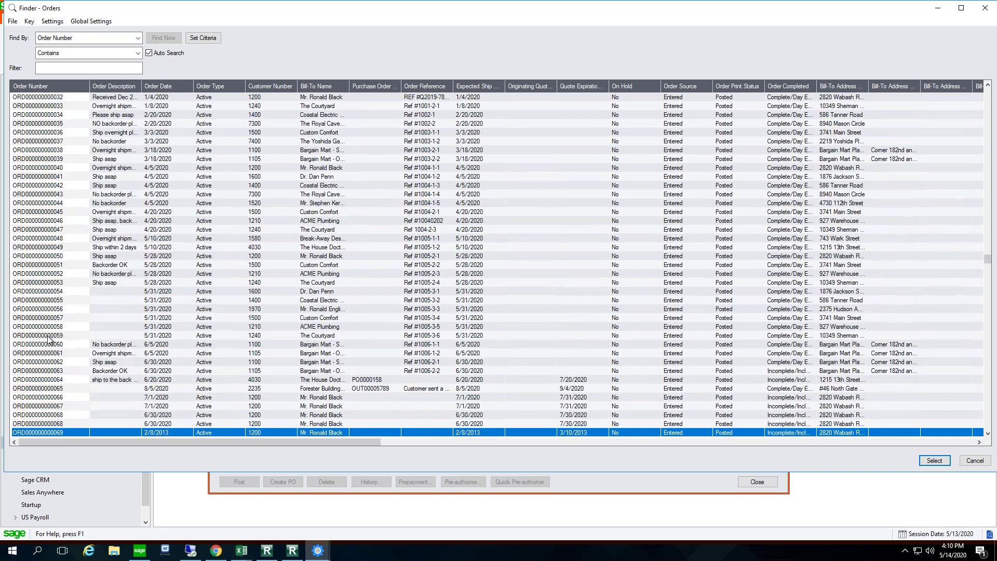
{"action": "key", "text": "Down"}
{"action": "key", "text": "Down"}
{"action": "key", "text": "Down"}
{"action": "key", "text": "Down"}
{"action": "key", "text": "Down"}
{"action": "key", "text": "Down"}
{"action": "key", "text": "Down"}
{"action": "key", "text": "Down"}
{"action": "key", "text": "Down"}
{"action": "key", "text": "Down"}
{"action": "key", "text": "Down"}
{"action": "key", "text": "Down"}
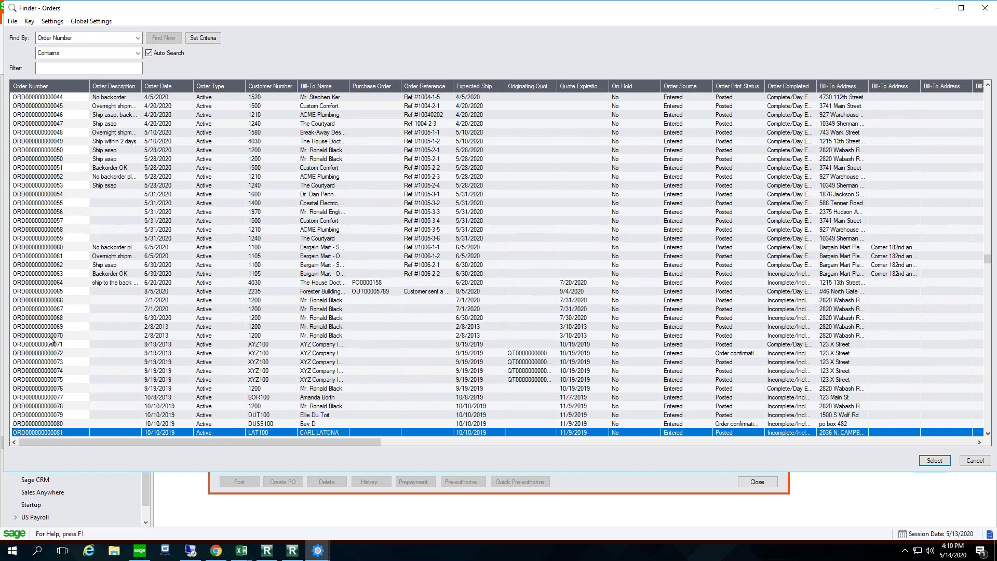
{"action": "key", "text": "Down"}
{"action": "key", "text": "Down"}
{"action": "key", "text": "Down"}
{"action": "key", "text": "Down"}
{"action": "key", "text": "Down"}
{"action": "key", "text": "Down"}
{"action": "key", "text": "Down"}
{"action": "key", "text": "Down"}
{"action": "key", "text": "Down"}
{"action": "key", "text": "Down"}
{"action": "key", "text": "Down"}
{"action": "key", "text": "Down"}
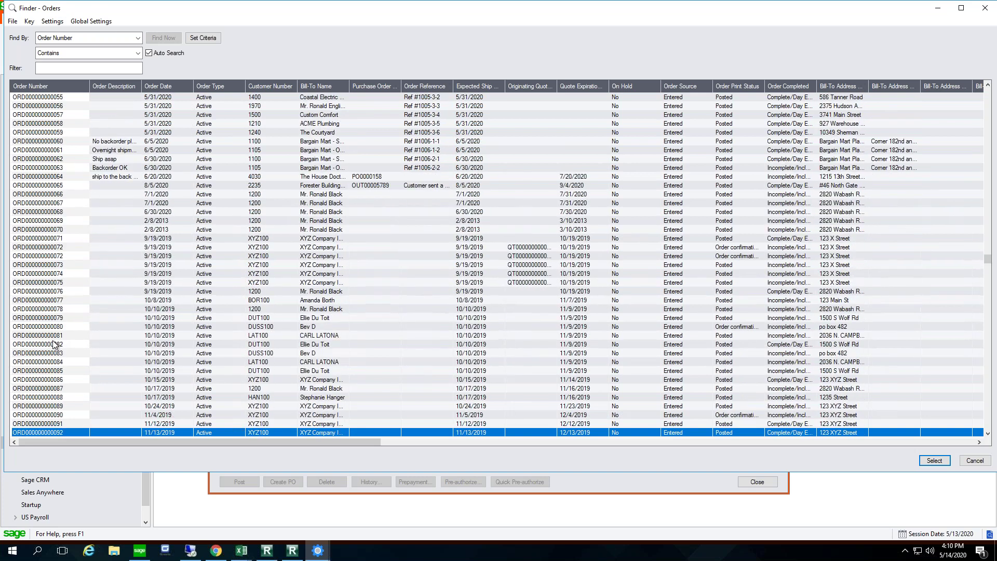
{"action": "key", "text": "Down"}
{"action": "key", "text": "Down"}
{"action": "key", "text": "Down"}
{"action": "key", "text": "Down"}
{"action": "key", "text": "Down"}
{"action": "key", "text": "Down"}
{"action": "key", "text": "Down"}
{"action": "key", "text": "Down"}
{"action": "key", "text": "Down"}
{"action": "key", "text": "Down"}
{"action": "key", "text": "Down"}
{"action": "key", "text": "Down"}
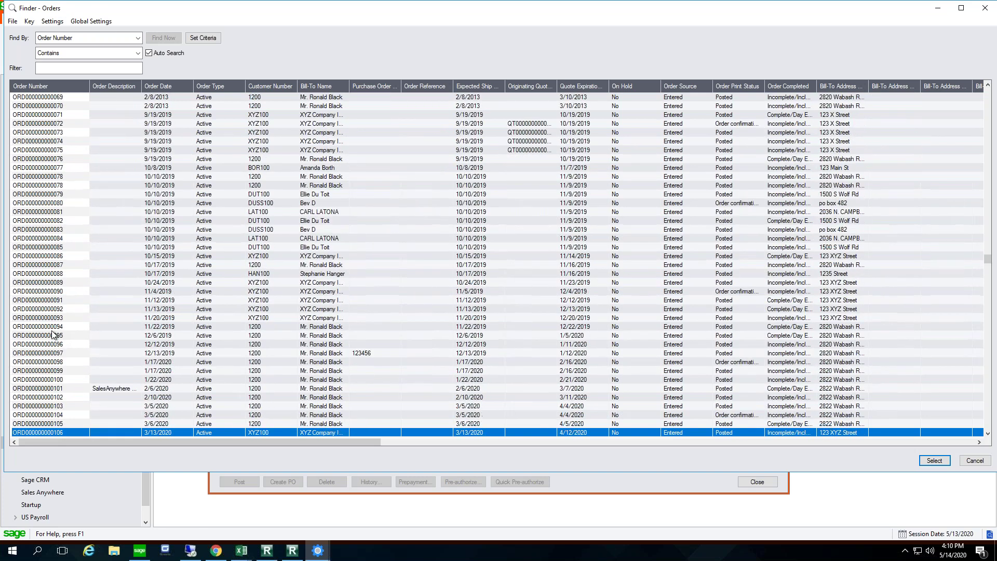
{"action": "key", "text": "Down"}
{"action": "key", "text": "Down"}
{"action": "key", "text": "Down"}
{"action": "key", "text": "Down"}
{"action": "key", "text": "Down"}
{"action": "key", "text": "Down"}
{"action": "key", "text": "Down"}
{"action": "key", "text": "Down"}
{"action": "key", "text": "Down"}
{"action": "key", "text": "Down"}
{"action": "key", "text": "Down"}
{"action": "key", "text": "Down"}
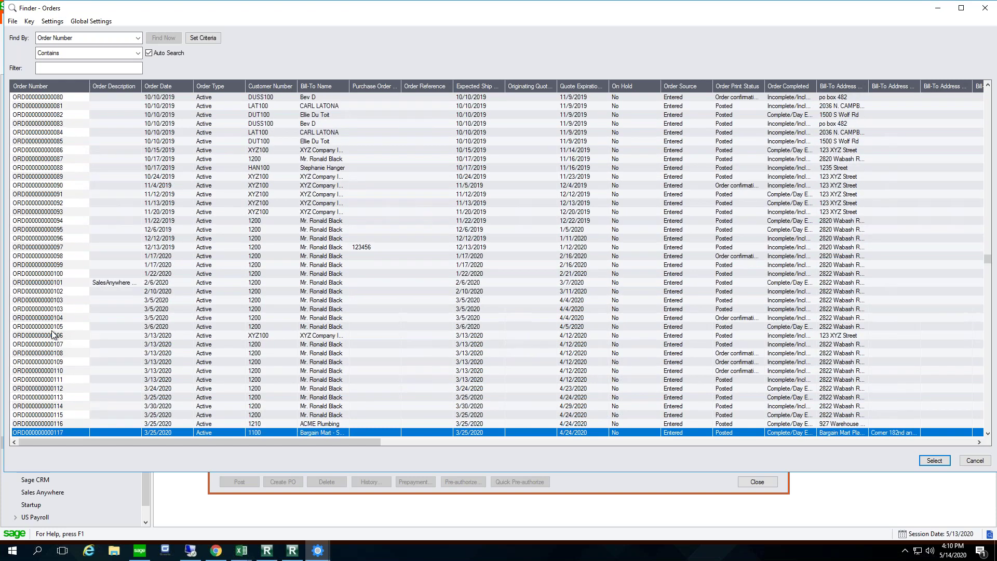
{"action": "key", "text": "Down"}
{"action": "key", "text": "Down"}
{"action": "key", "text": "Down"}
{"action": "key", "text": "Down"}
{"action": "key", "text": "Down"}
{"action": "key", "text": "Down"}
{"action": "key", "text": "Down"}
{"action": "key", "text": "Down"}
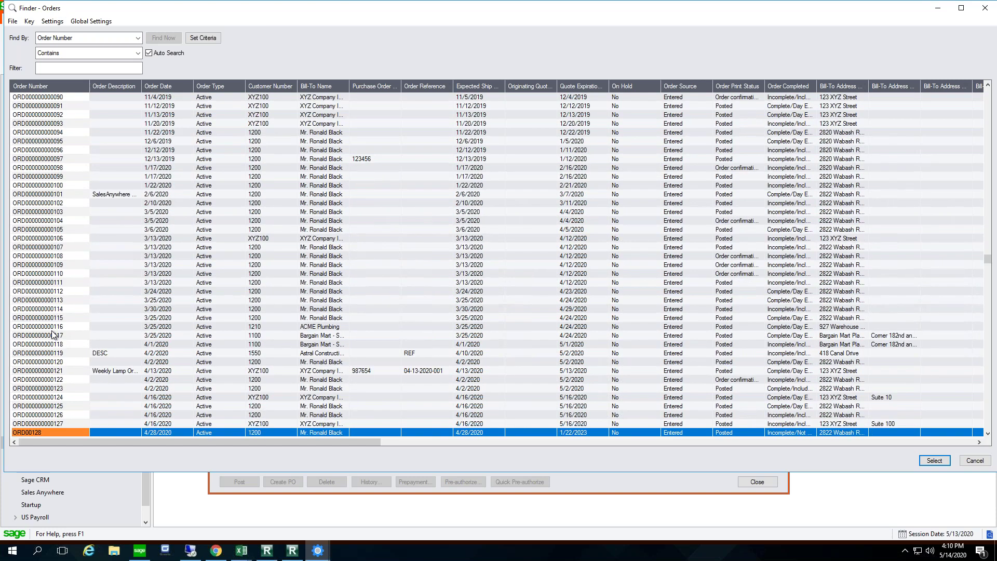
{"action": "key", "text": "Down"}
{"action": "key", "text": "Down"}
{"action": "key", "text": "Down"}
{"action": "key", "text": "Down"}
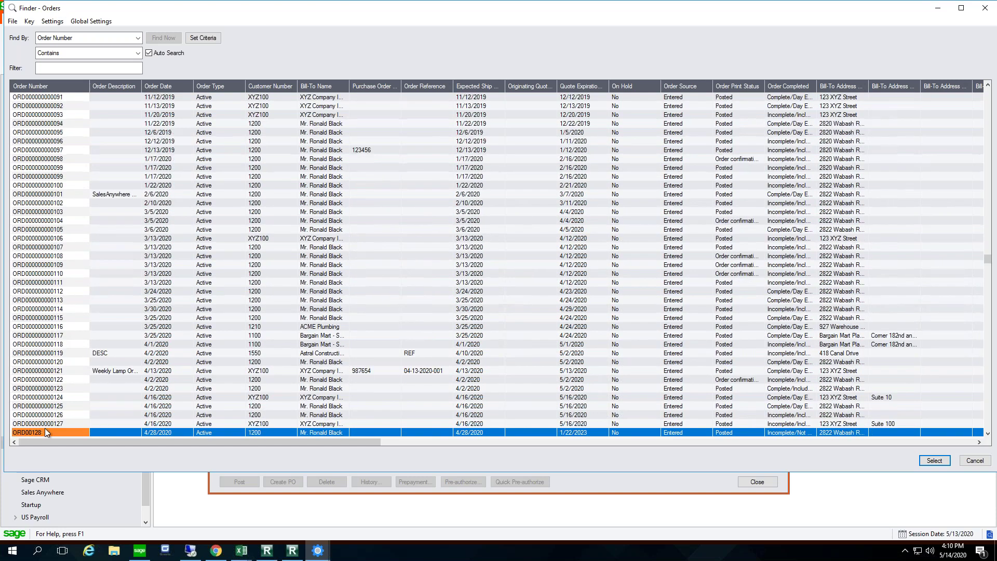
{"action": "key", "text": "Down"}
{"action": "key", "text": "Down"}
{"action": "key", "text": "Down"}
{"action": "key", "text": "Down"}
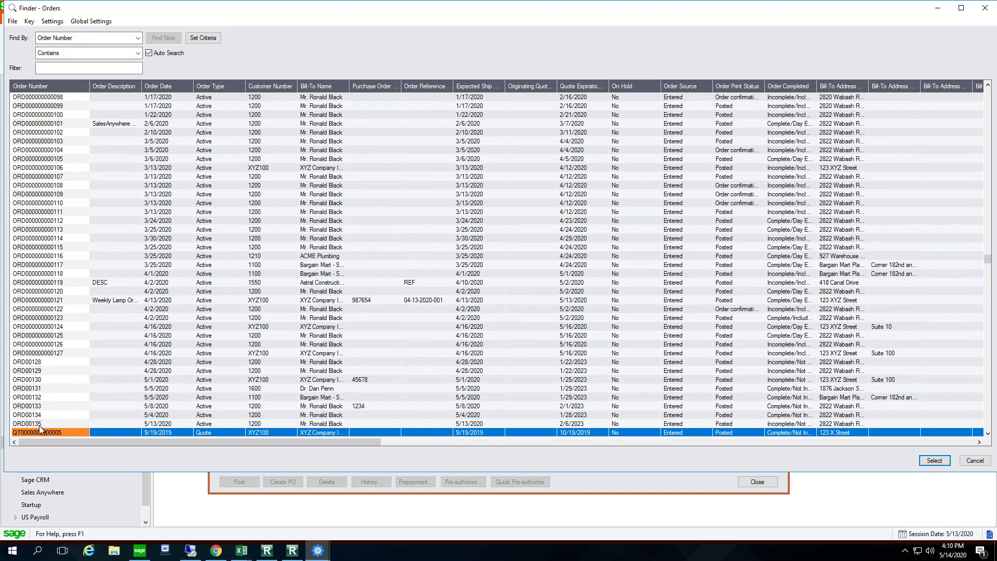
{"action": "left_click", "coordinate": [40, 426]}
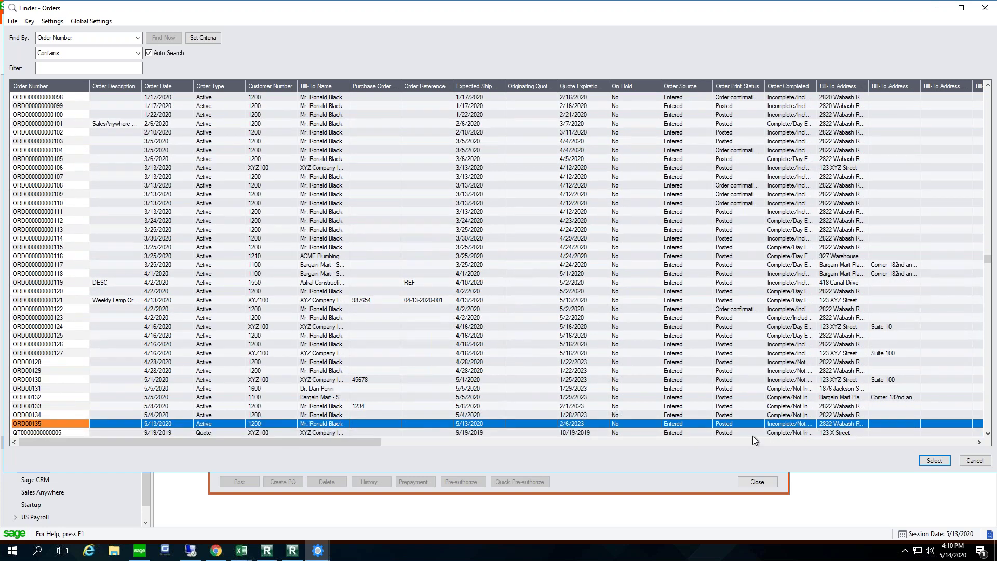
{"action": "left_click", "coordinate": [933, 462]}
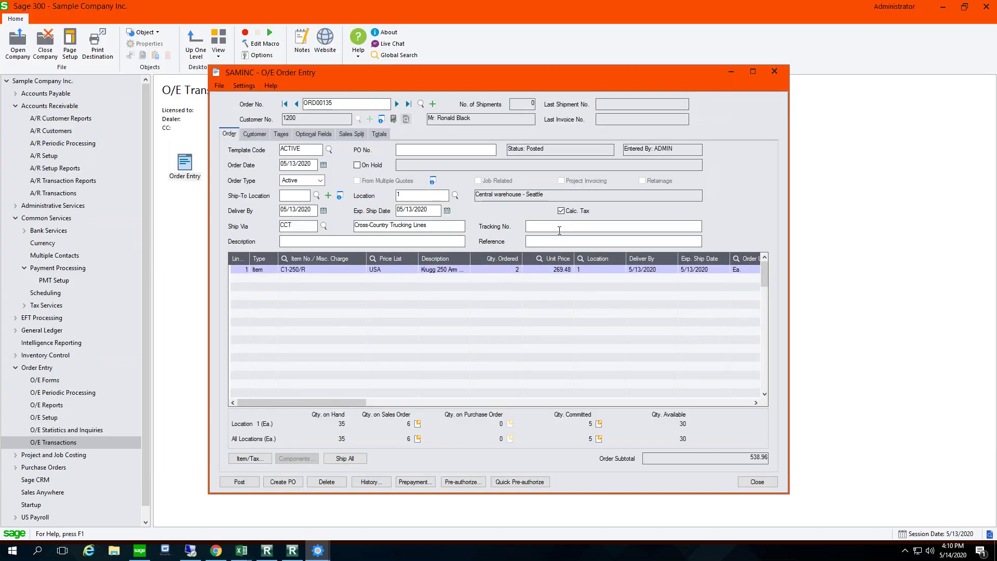
Step: Ship the full quantity on ORD00135 with Create Invoice checked, and rearrange the Qty. Shipped column
{"action": "left_click", "coordinate": [343, 459]}
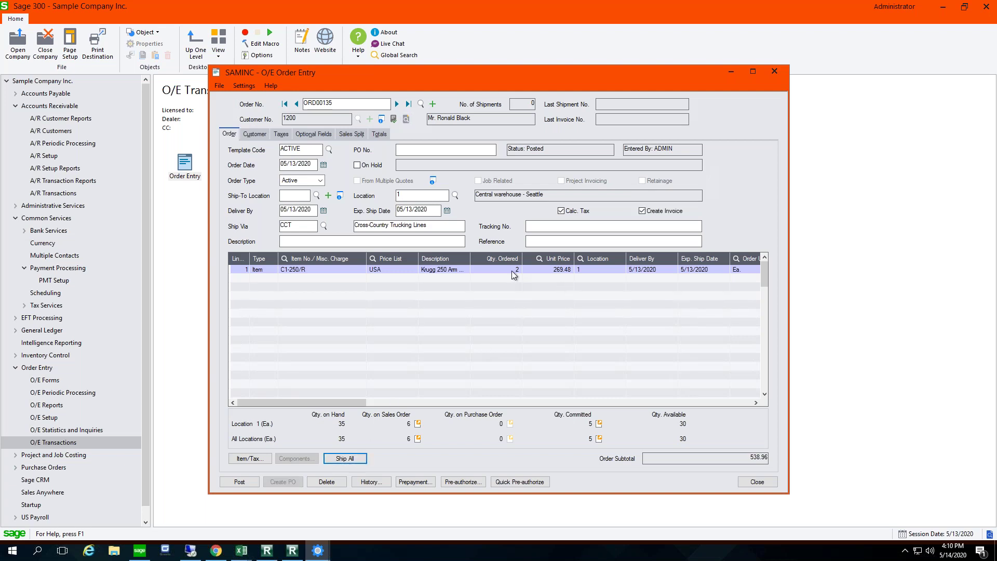
{"action": "left_click_drag", "start_coordinate": [358, 405], "coordinate": [458, 401]}
{"action": "left_click_drag", "start_coordinate": [416, 260], "coordinate": [385, 261]}
{"action": "left_click_drag", "start_coordinate": [372, 406], "coordinate": [259, 411]}
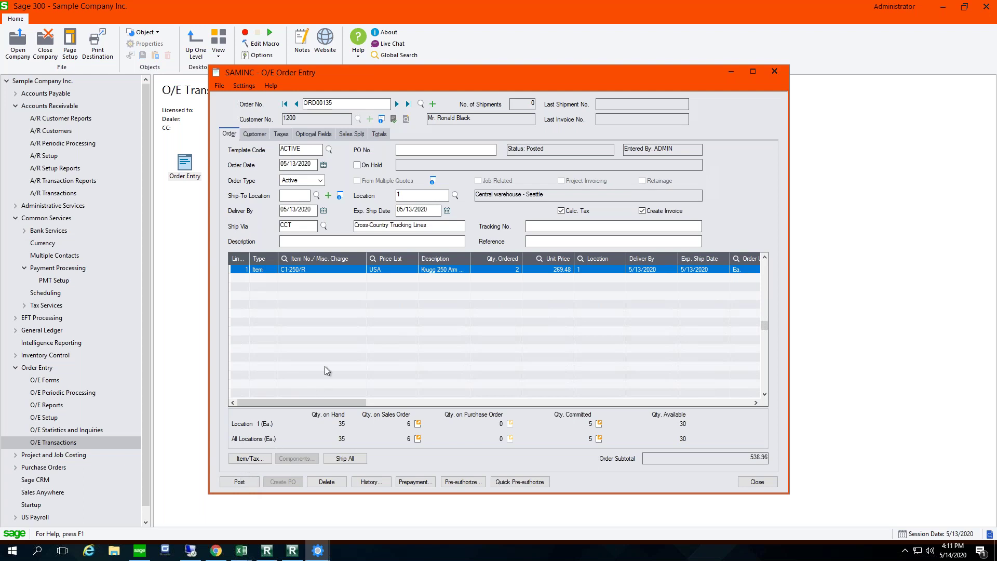
Step: Post ORD00135, creating shipment SH000093 and invoice IN000087, and decline all printing
{"action": "left_click", "coordinate": [238, 483]}
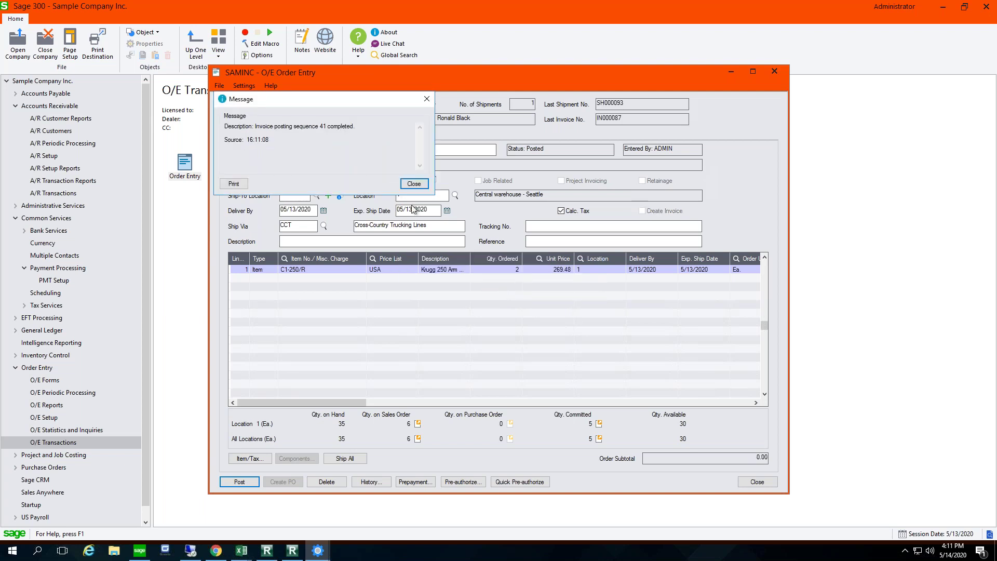
{"action": "left_click", "coordinate": [414, 185]}
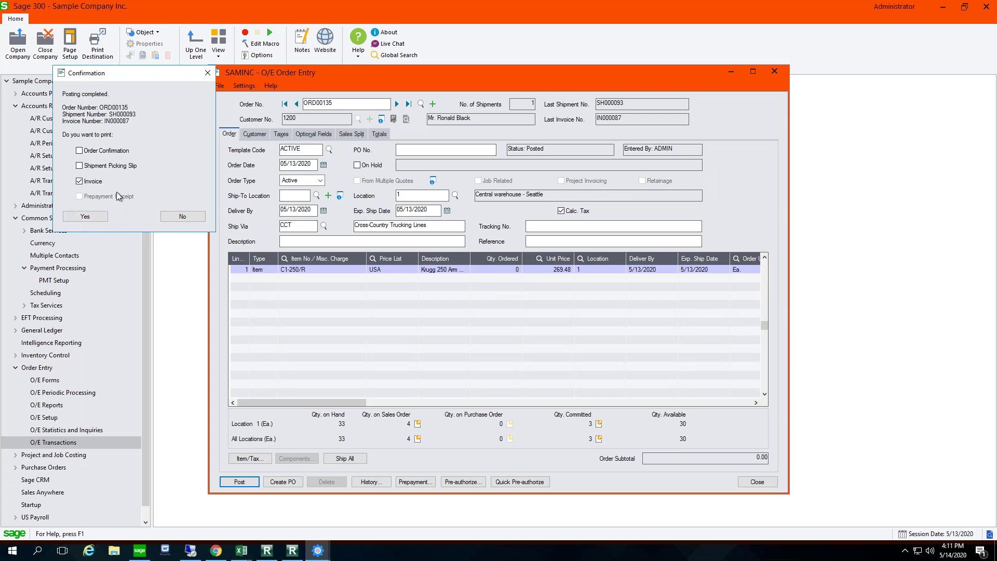
{"action": "left_click", "coordinate": [181, 216]}
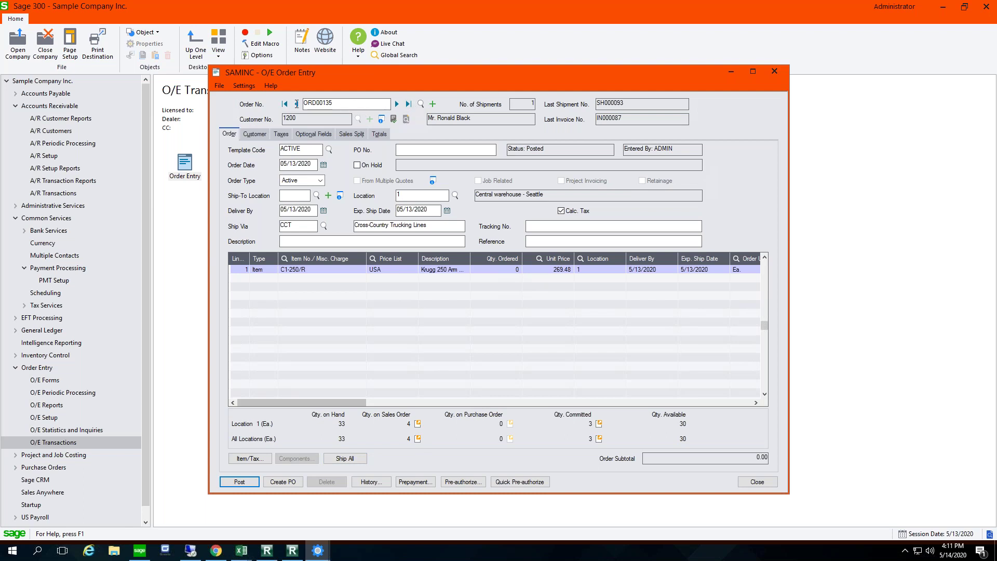
Step: Start a new blank order for customer 1200
{"action": "left_click", "coordinate": [432, 104]}
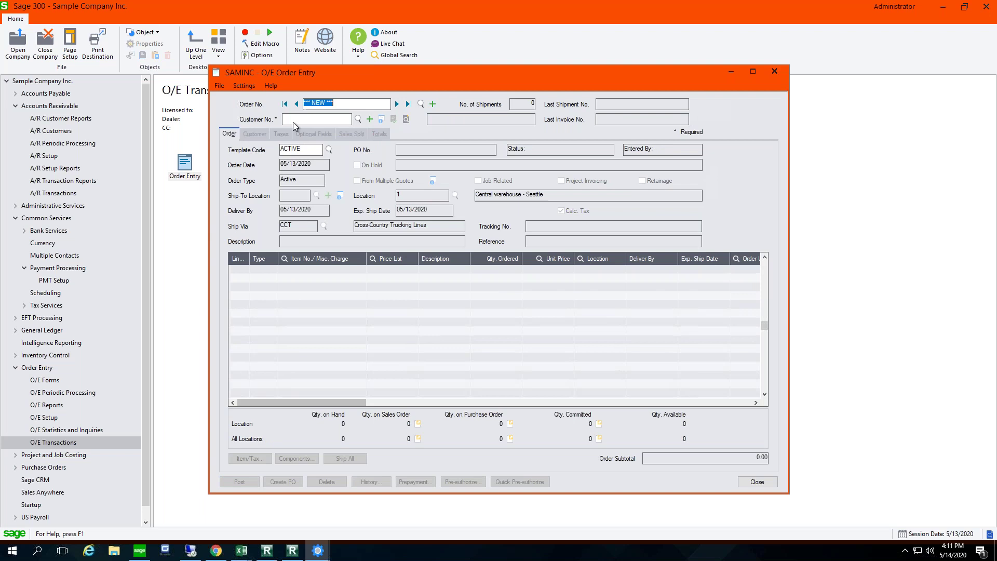
{"action": "left_click", "coordinate": [297, 119]}
{"action": "type", "text": "1200"}
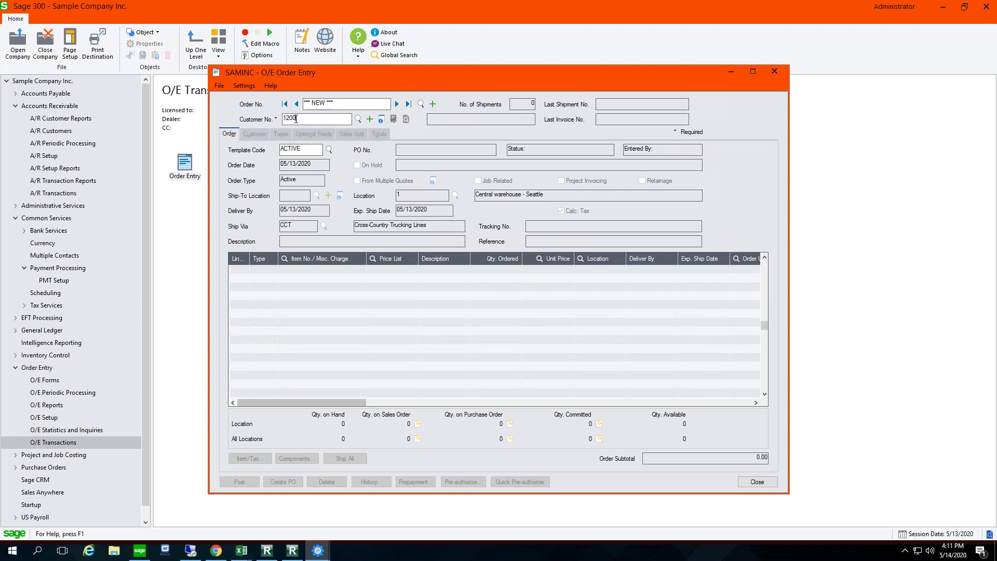
{"action": "key", "text": "Tab"}
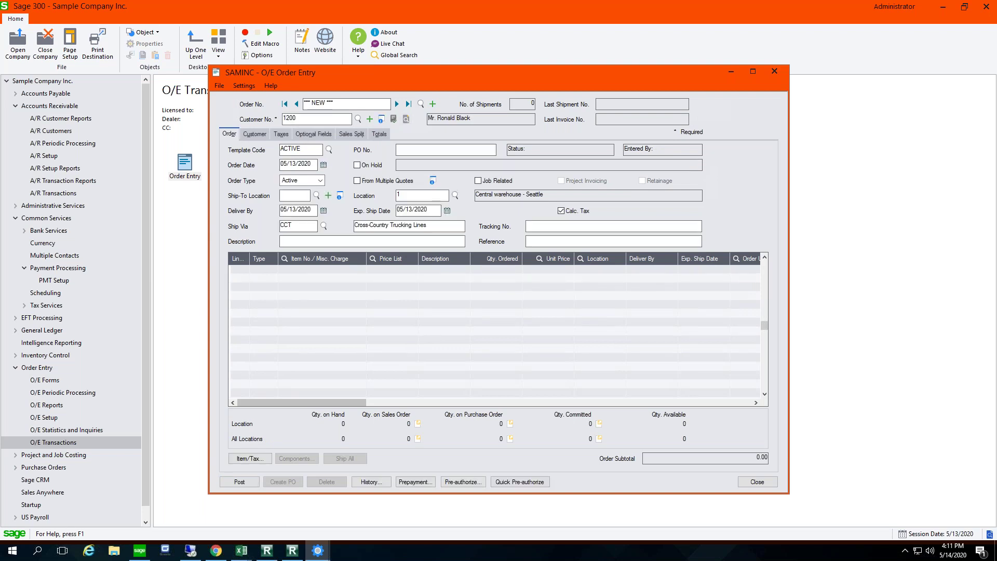
Step: Add two of item A1-103/0 at 59.99 and post order ORD00136 without printing
{"action": "left_click", "coordinate": [298, 272]}
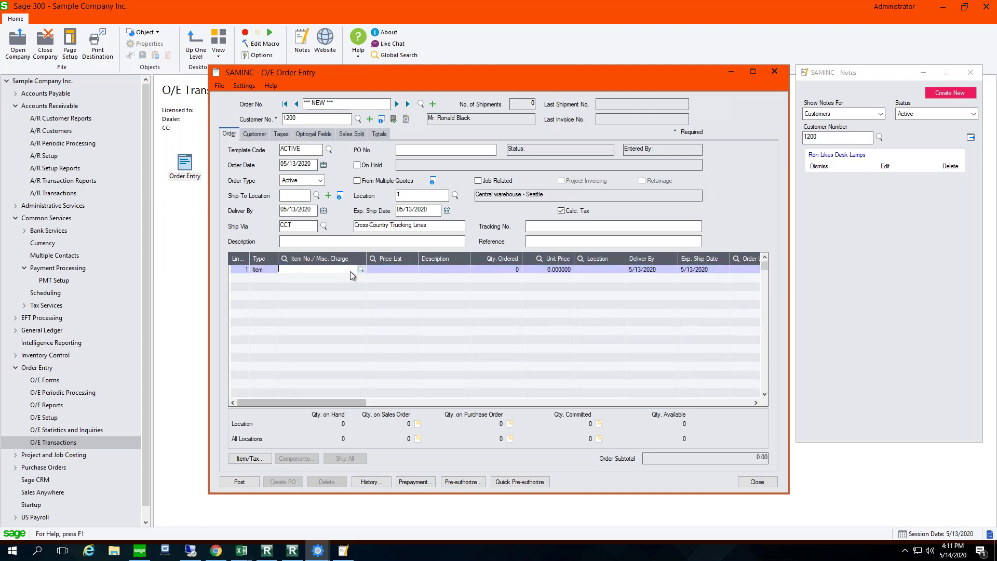
{"action": "left_click", "coordinate": [360, 269]}
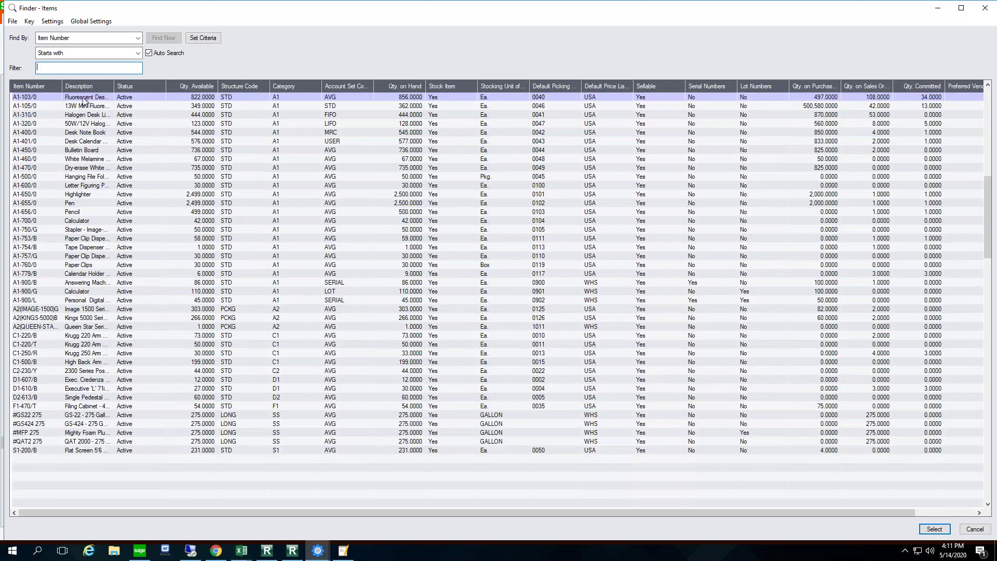
{"action": "double_click", "coordinate": [85, 98]}
{"action": "key", "text": "Tab"}
{"action": "type", "text": "2"}
{"action": "key", "text": "Tab"}
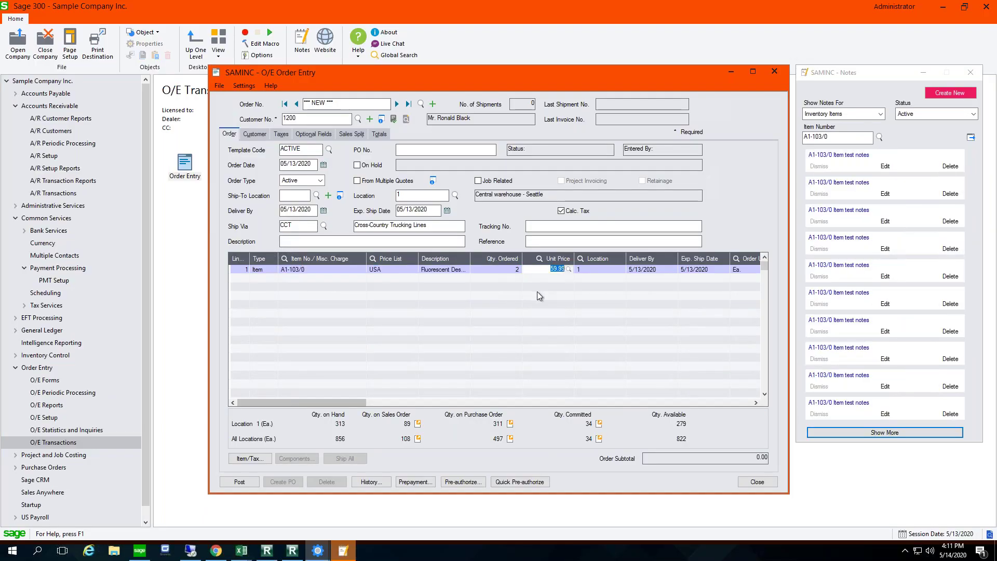
{"action": "key", "text": "Tab"}
{"action": "key", "text": "Tab"}
{"action": "key", "text": "Tab"}
{"action": "key", "text": "Tab"}
{"action": "key", "text": "Tab"}
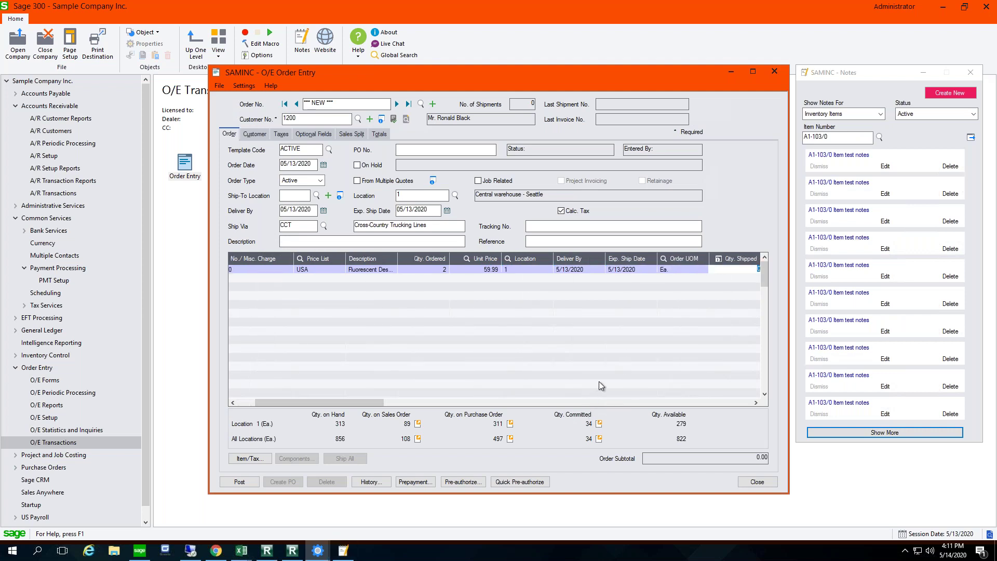
{"action": "left_click", "coordinate": [242, 483]}
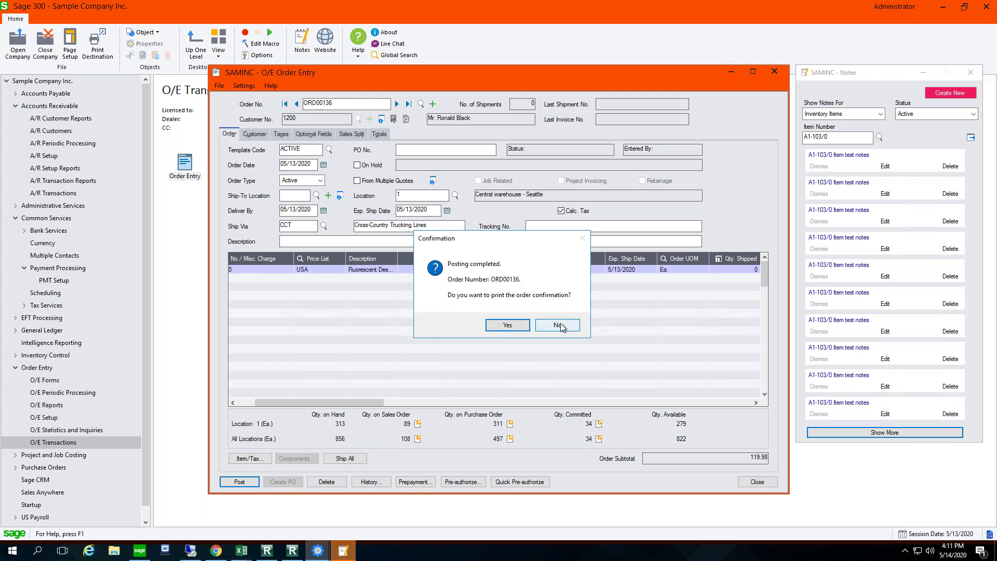
{"action": "left_click", "coordinate": [560, 325]}
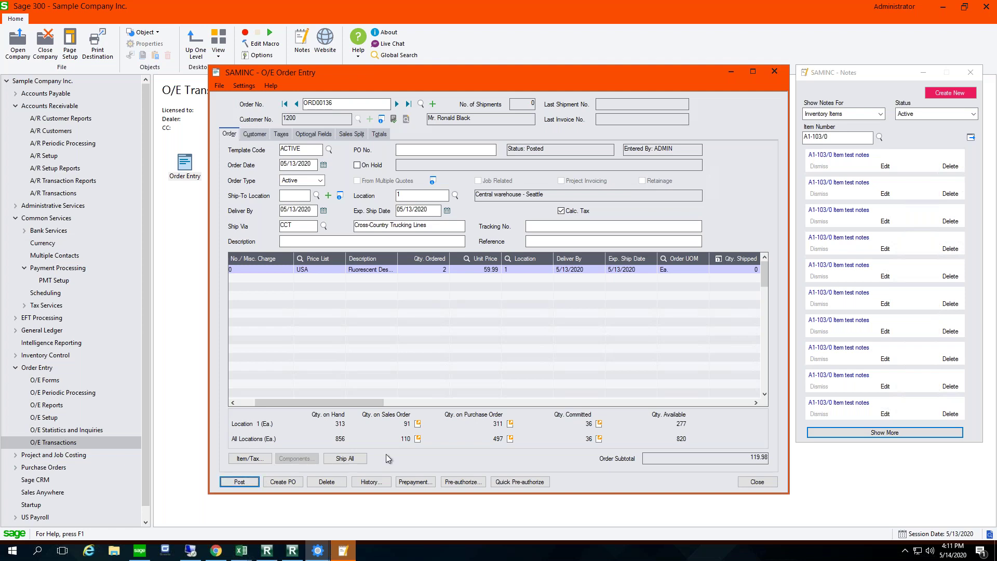
Step: Ship all on ORD00136, then reset the line's shipped quantity to 0
{"action": "left_click", "coordinate": [341, 459]}
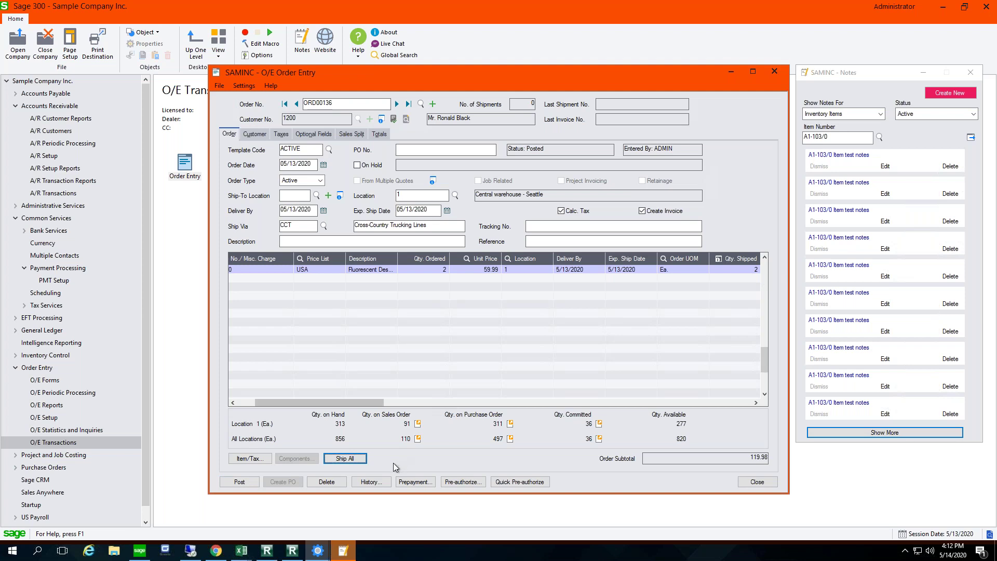
{"action": "left_click", "coordinate": [752, 269]}
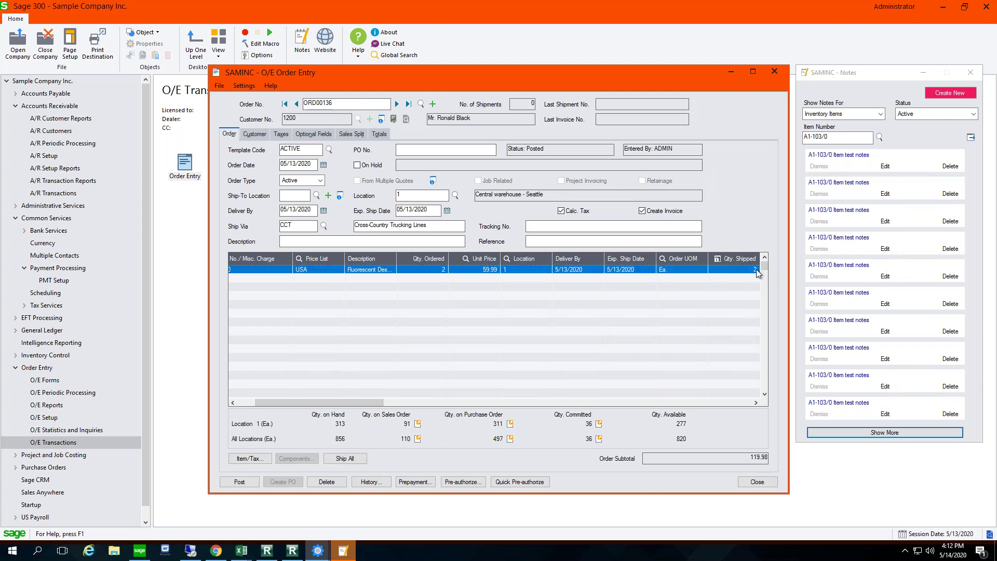
{"action": "type", "text": "0"}
{"action": "key", "text": "Tab"}
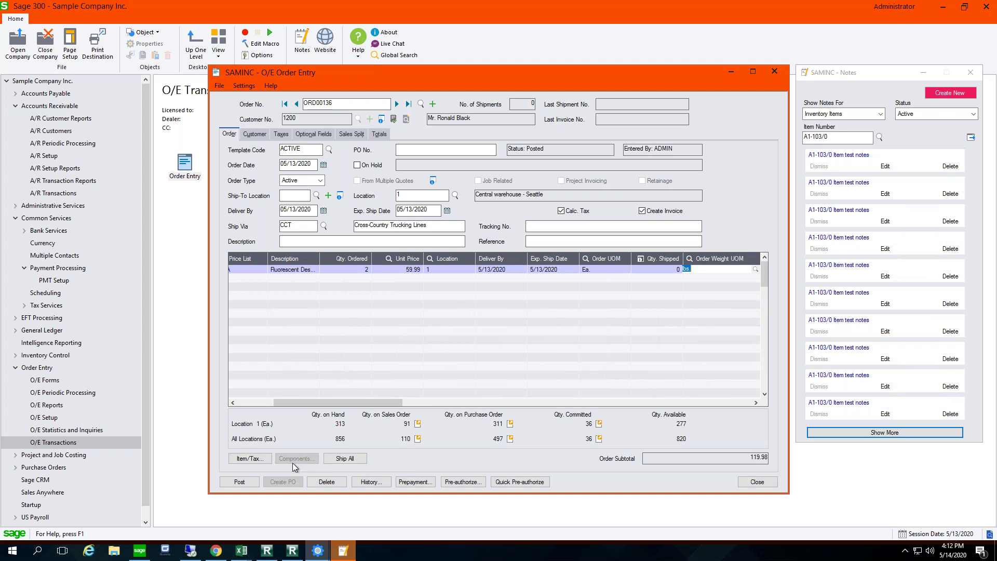
Step: Quick pre-authorize the 129.88 order total on the customer's card
{"action": "left_click", "coordinate": [461, 482]}
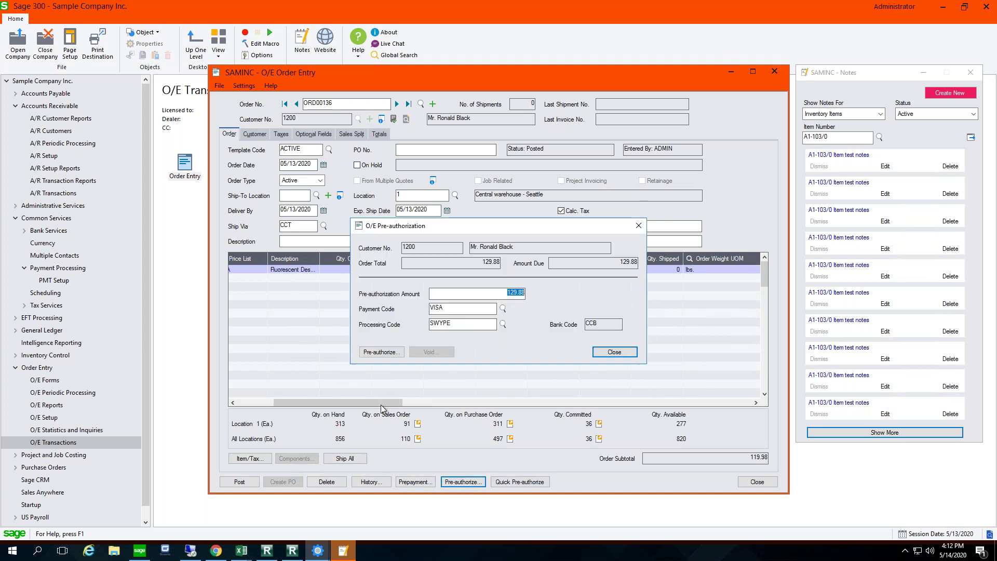
{"action": "left_click", "coordinate": [613, 352]}
{"action": "left_click", "coordinate": [511, 482]}
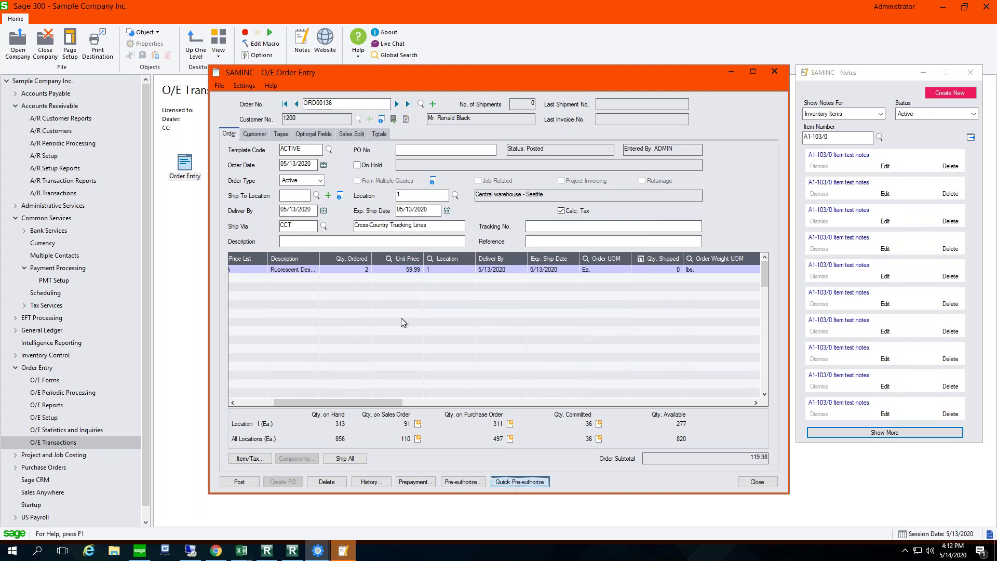
{"action": "left_click", "coordinate": [567, 312]}
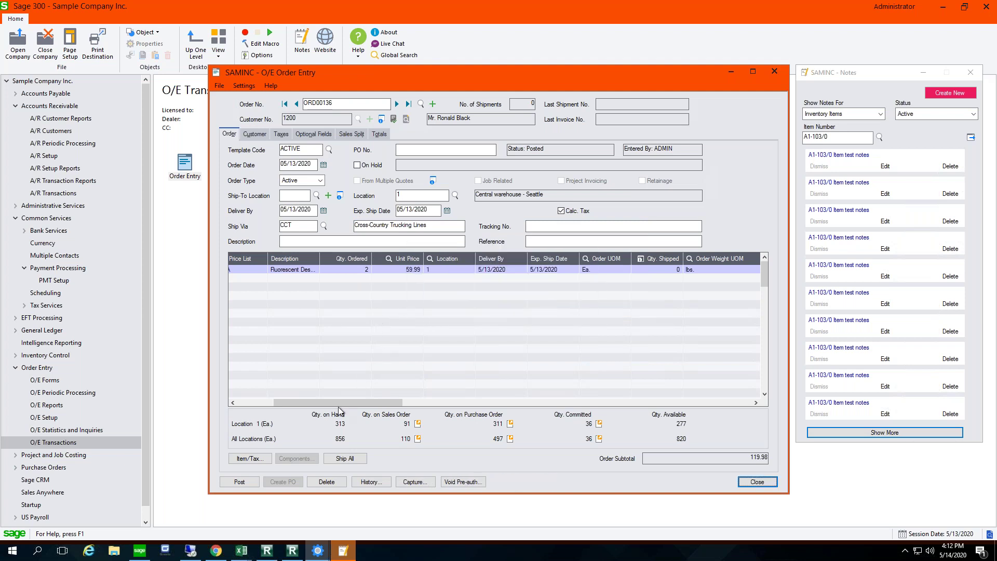
Step: Ship all of ORD00136 as SH000094 with Create Invoice off, skip printing, and close Order Entry
{"action": "left_click", "coordinate": [344, 459]}
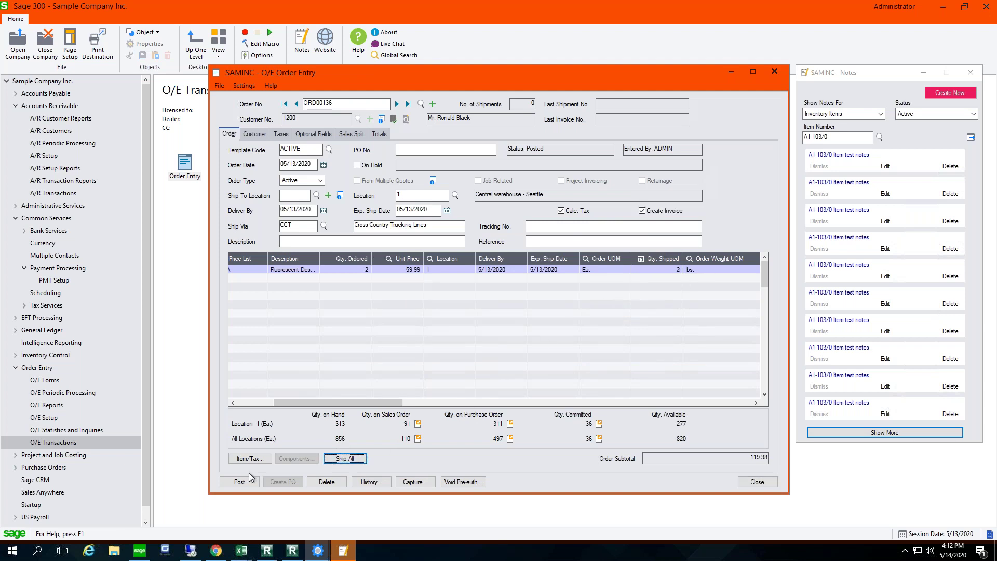
{"action": "left_click", "coordinate": [642, 211]}
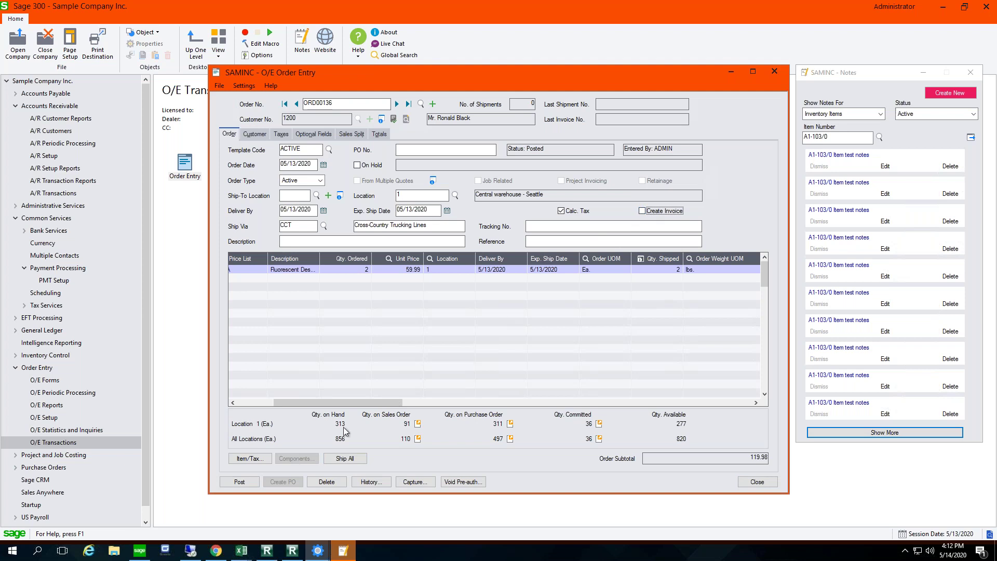
{"action": "left_click", "coordinate": [238, 482]}
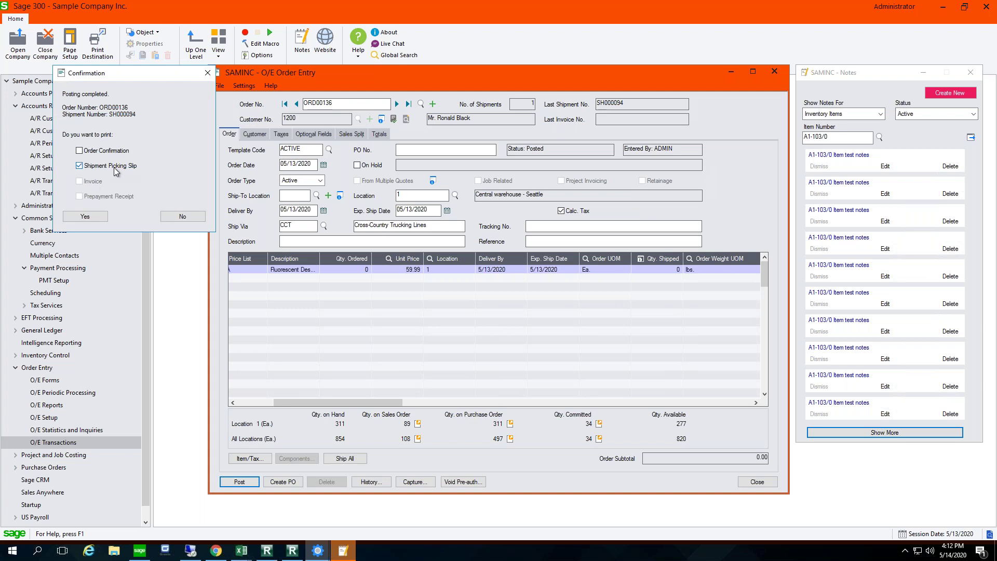
{"action": "left_click", "coordinate": [185, 217]}
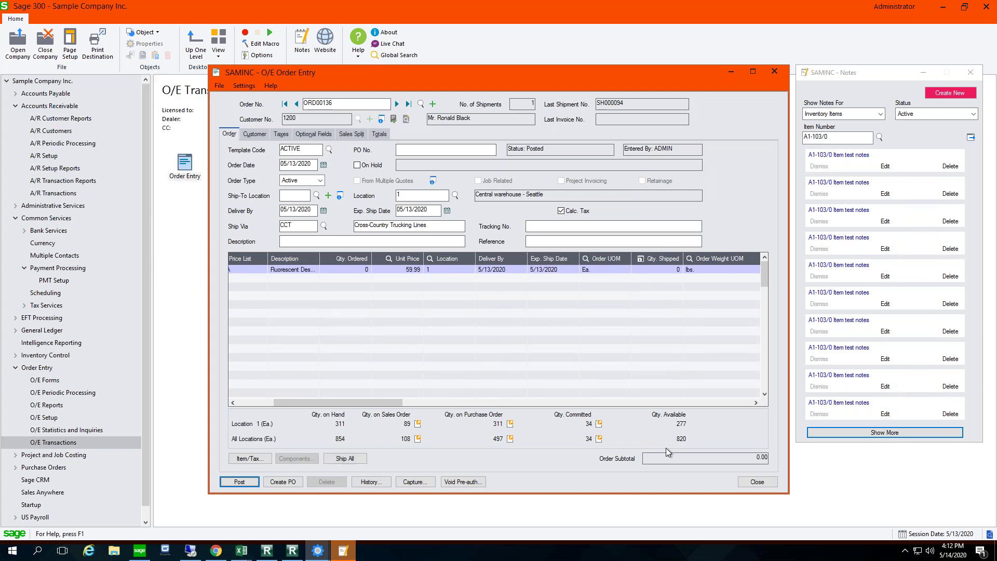
{"action": "left_click", "coordinate": [758, 482]}
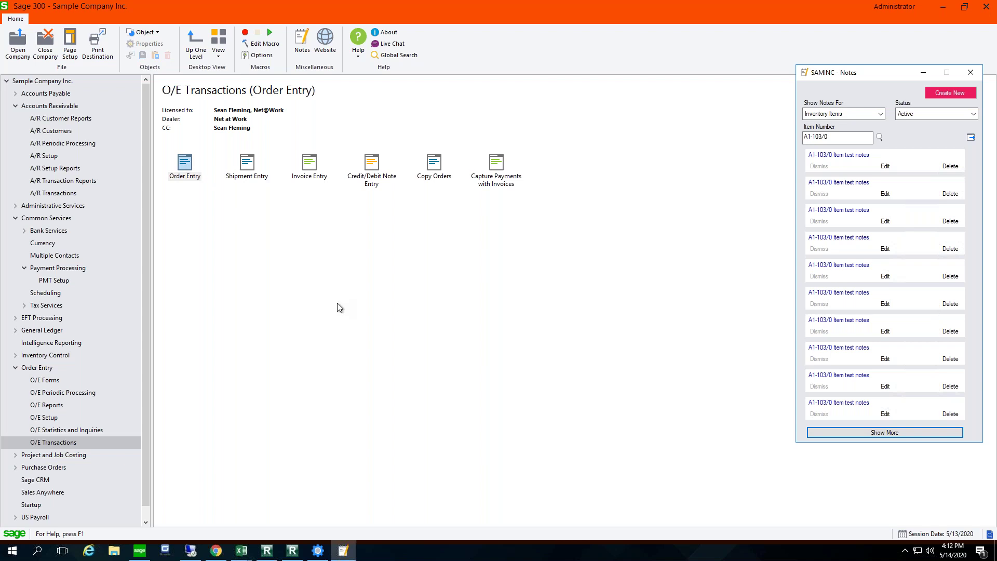
Step: Capture and invoice ORD00136 via Capture Payments with Invoices, producing IN000088 and receipt batch 62, no printouts
{"action": "left_click", "coordinate": [497, 186]}
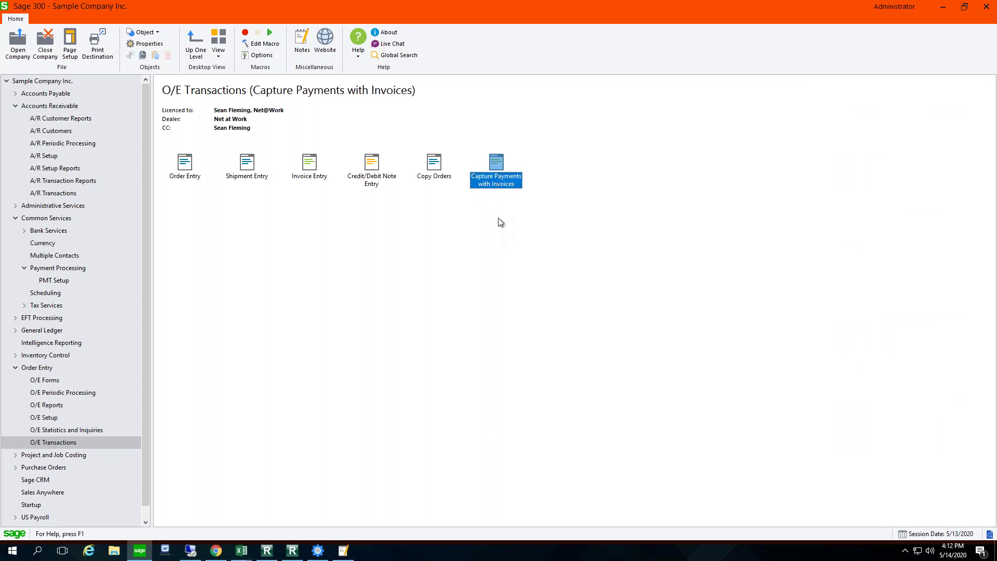
{"action": "double_click", "coordinate": [500, 179]}
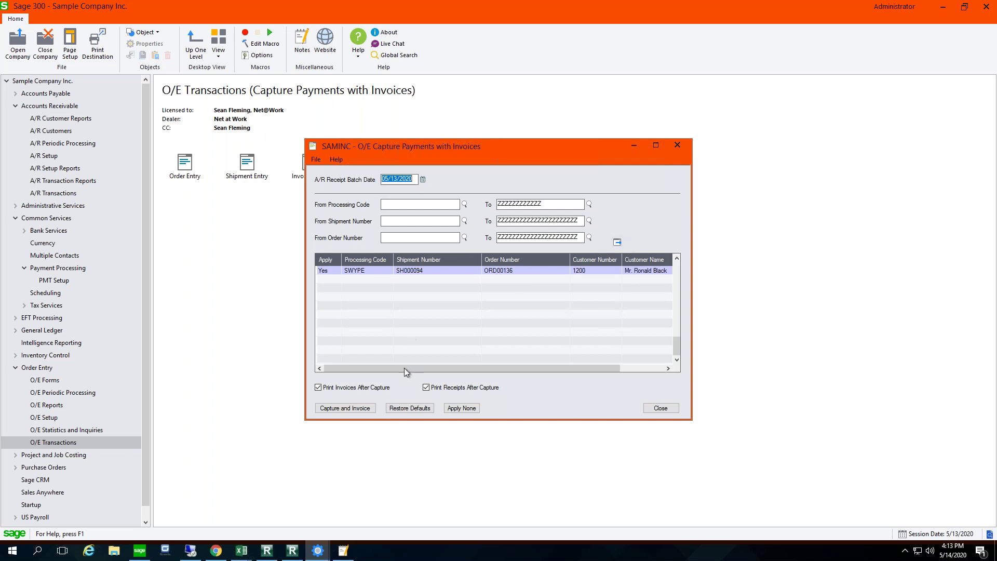
{"action": "left_click", "coordinate": [335, 410]}
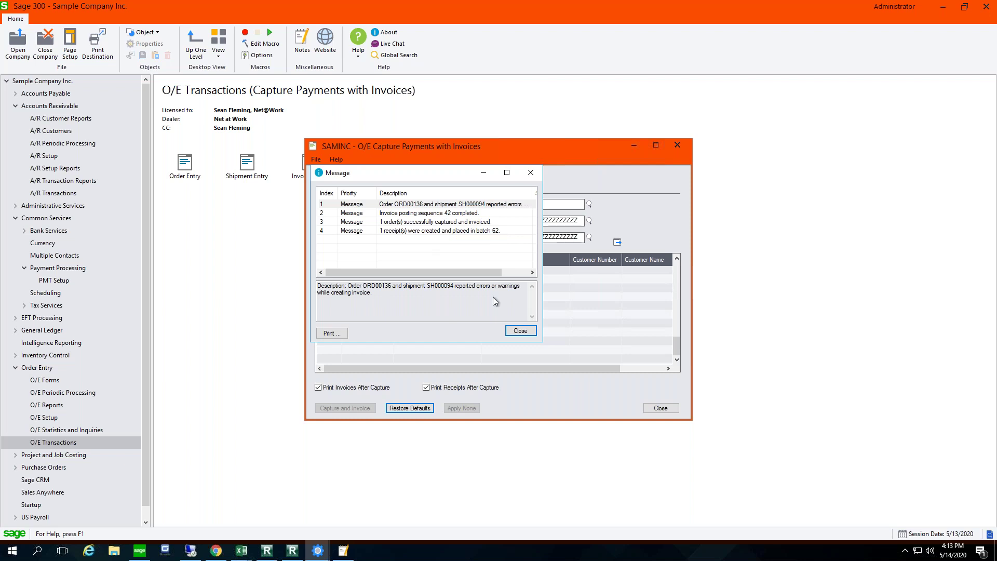
{"action": "left_click", "coordinate": [520, 332]}
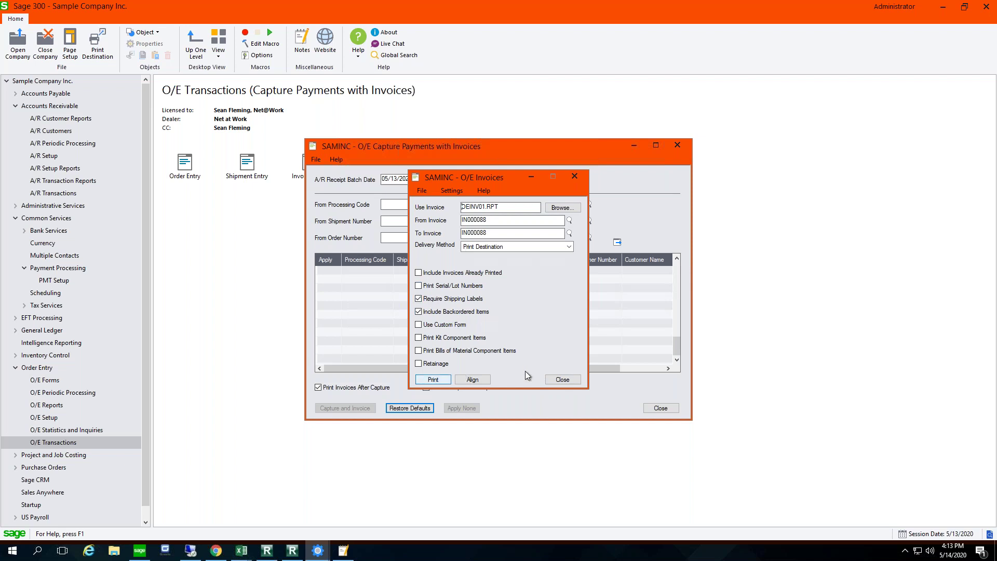
{"action": "left_click", "coordinate": [561, 381]}
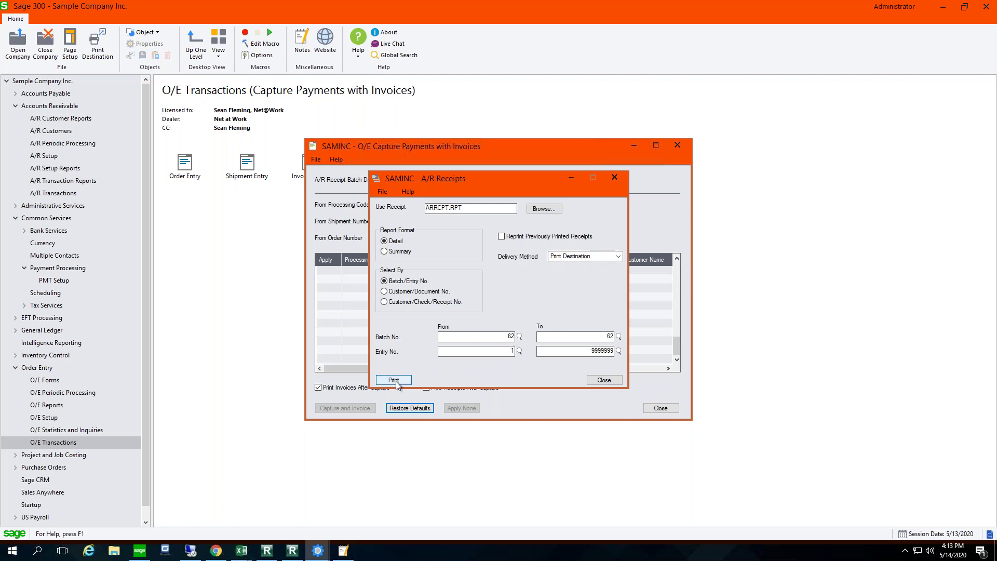
{"action": "left_click", "coordinate": [603, 380]}
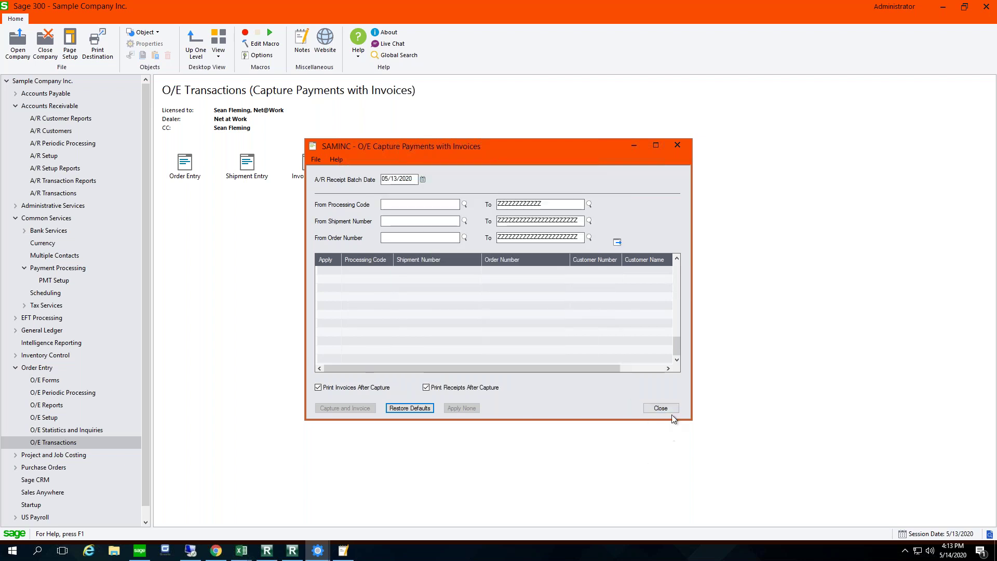
{"action": "left_click", "coordinate": [659, 409]}
Step: Open receipt batch 62 from the A/R Receipt Batch List to view its entry
{"action": "left_click", "coordinate": [57, 106]}
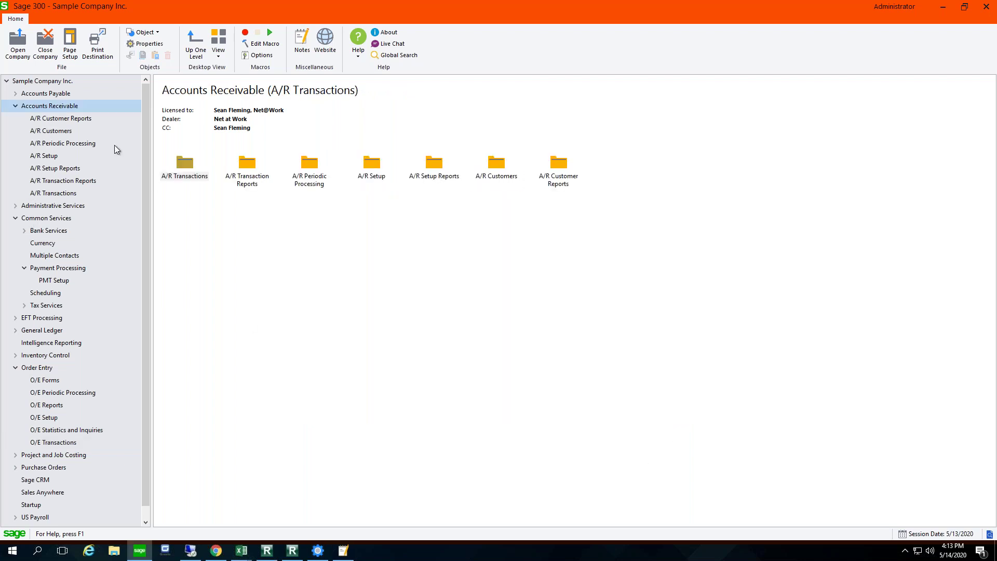
{"action": "double_click", "coordinate": [187, 164]}
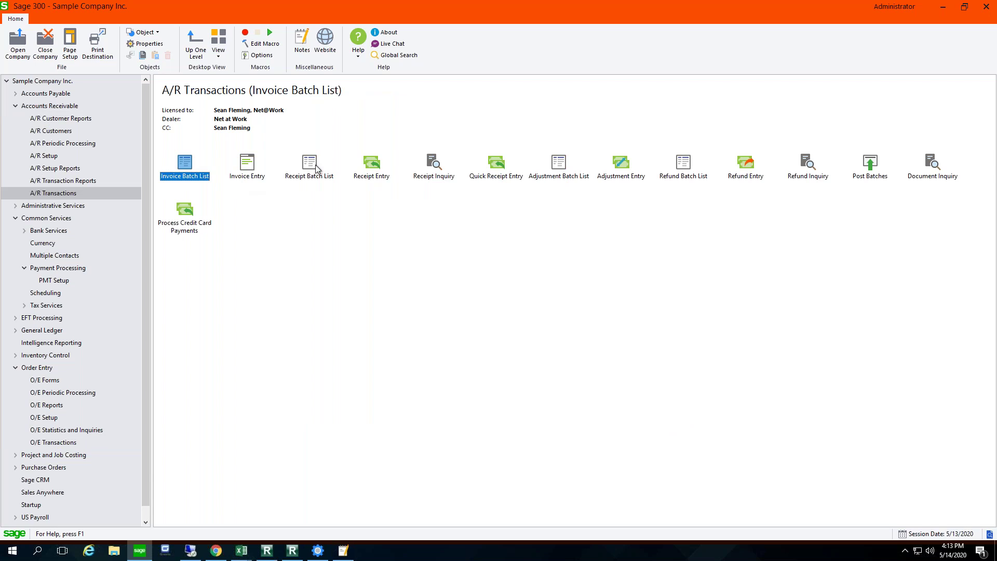
{"action": "left_click", "coordinate": [310, 164]}
{"action": "double_click", "coordinate": [310, 164]}
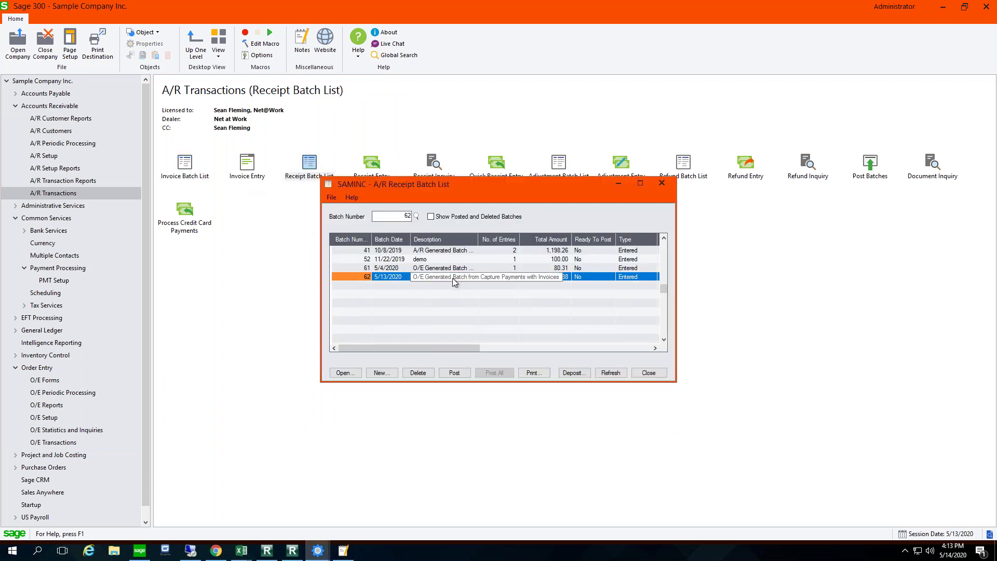
{"action": "double_click", "coordinate": [560, 310]}
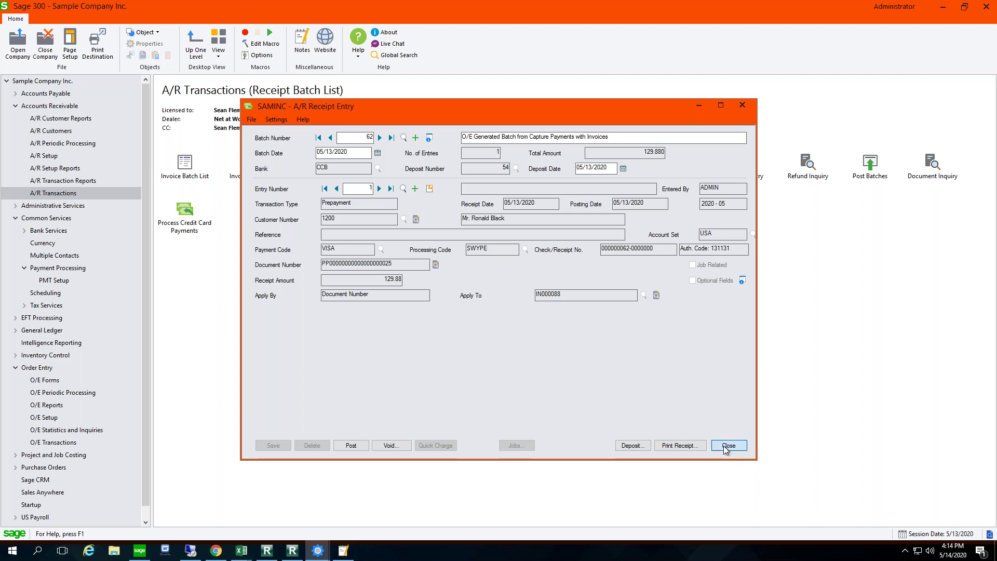
Step: Close the receipt entry and batch list, returning to the Accounts Receivable folders
{"action": "left_click", "coordinate": [727, 446]}
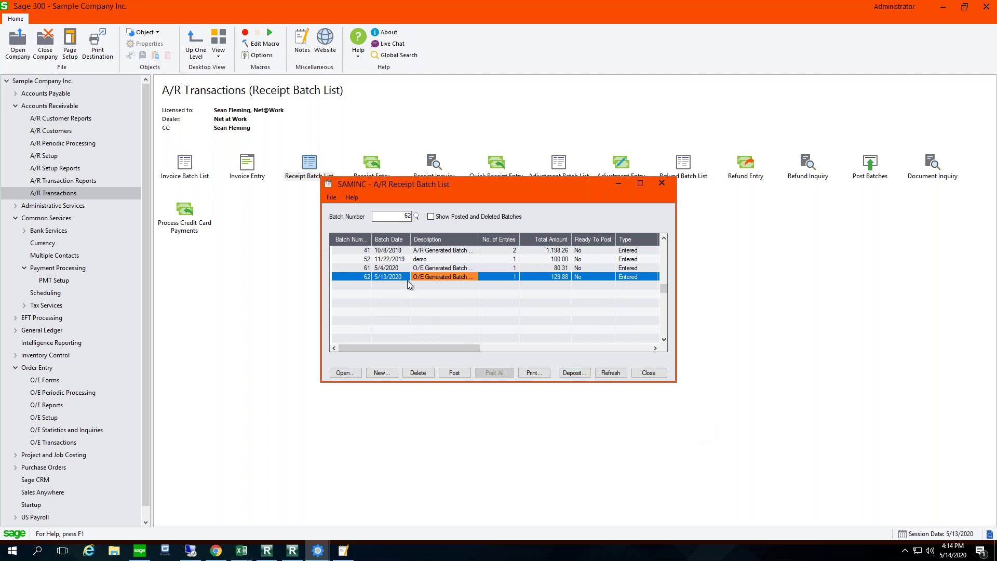
{"action": "left_click", "coordinate": [649, 373]}
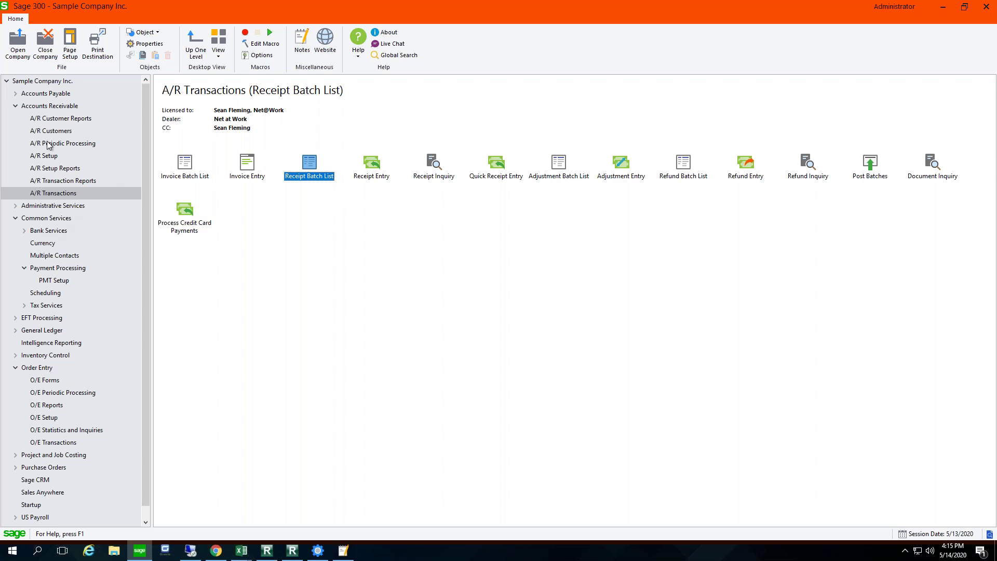
{"action": "left_click", "coordinate": [52, 107]}
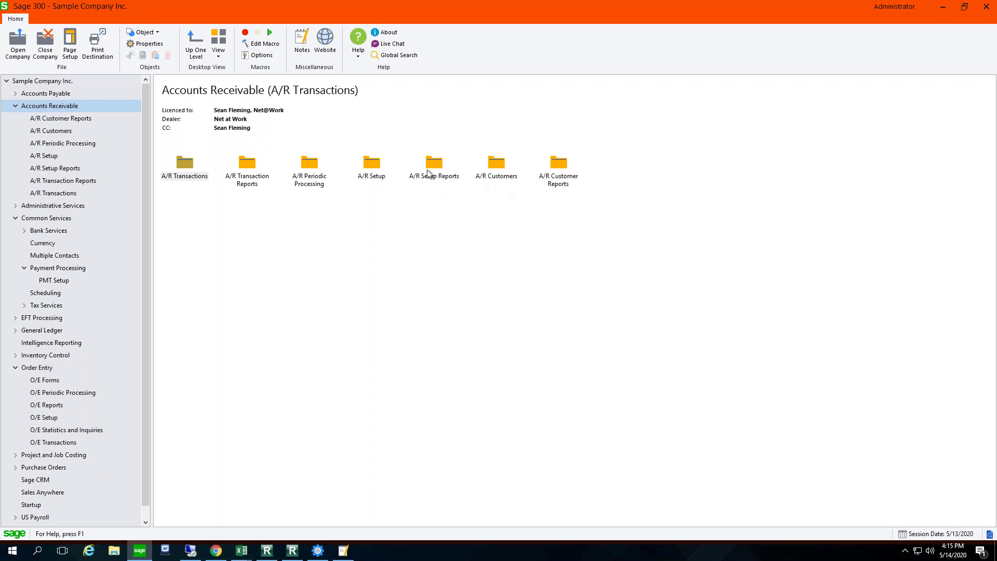
Step: Start new A/R invoice batch 69 with an invoice for customer 1200
{"action": "left_click", "coordinate": [182, 164]}
{"action": "double_click", "coordinate": [183, 164]}
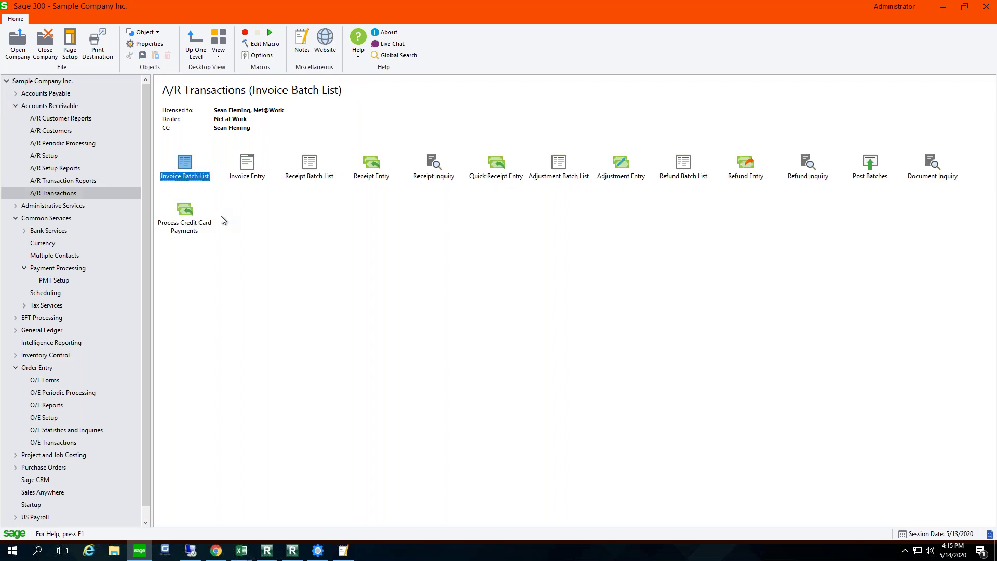
{"action": "double_click", "coordinate": [250, 165]}
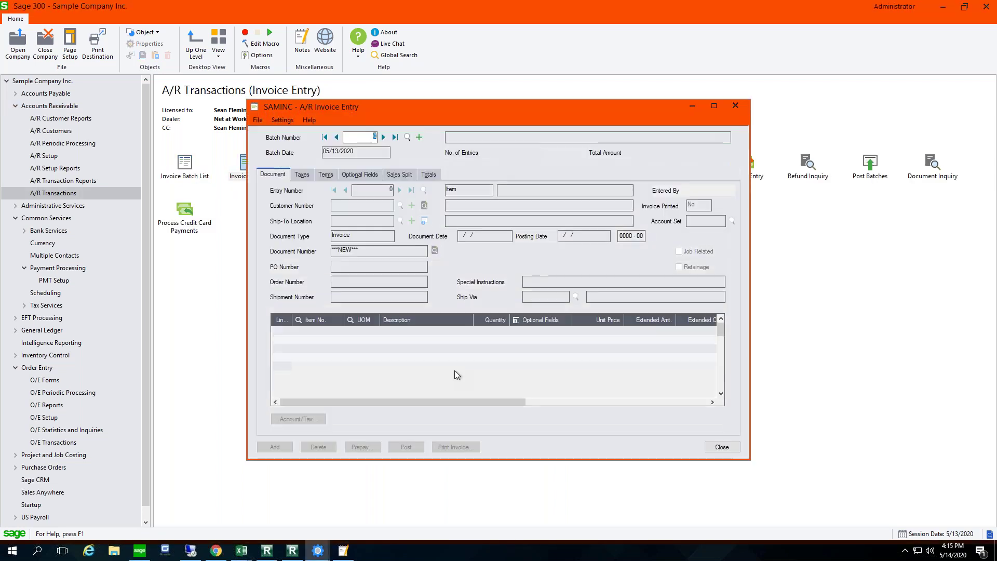
{"action": "left_click", "coordinate": [419, 137]}
{"action": "left_click", "coordinate": [364, 205]}
{"action": "type", "text": "1200"}
{"action": "double_click", "coordinate": [364, 205]}
{"action": "key", "text": "Tab"}
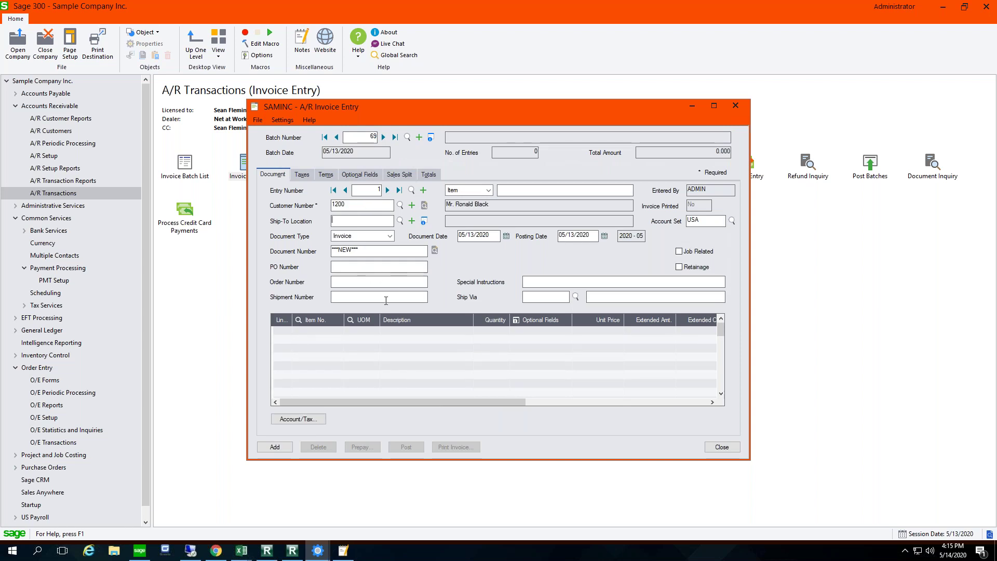
Step: Add one BK-360 Swivel Mounting Bracket at 117.00 and save the invoice, totalling 126.65
{"action": "left_click", "coordinate": [307, 331]}
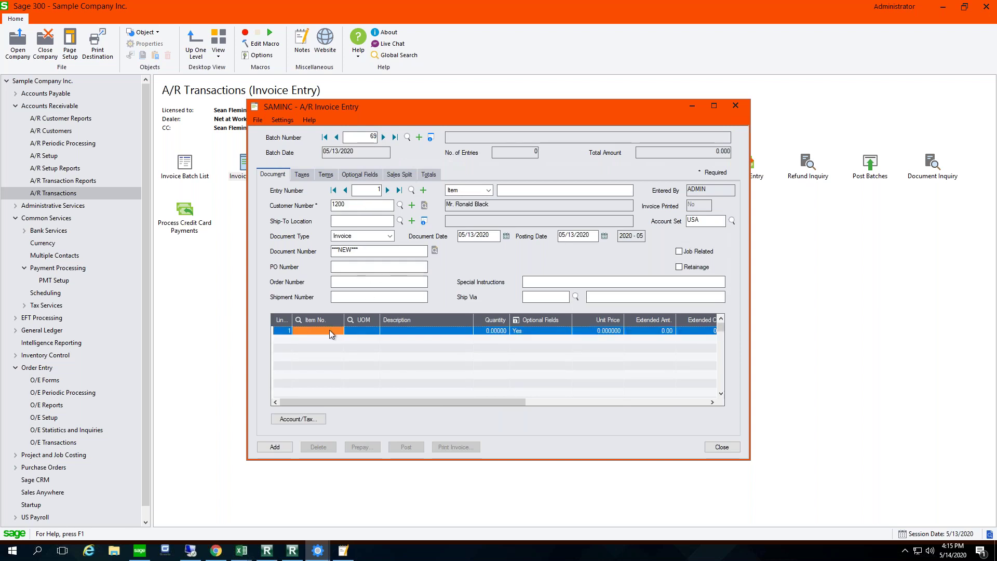
{"action": "left_click", "coordinate": [339, 331]}
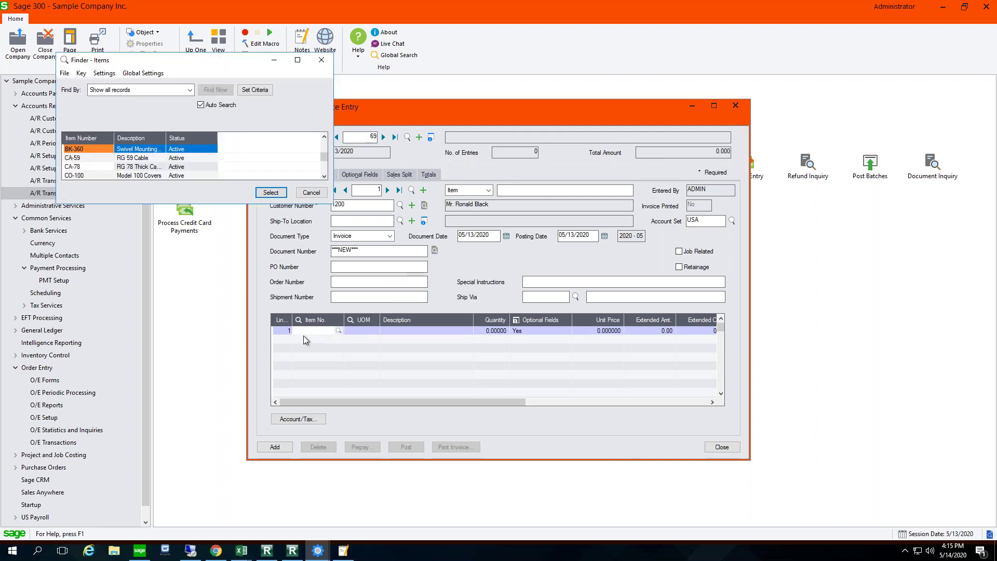
{"action": "double_click", "coordinate": [128, 150]}
{"action": "key", "text": "Tab"}
{"action": "key", "text": "Tab"}
{"action": "key", "text": "Tab"}
{"action": "key", "text": "Tab"}
{"action": "key", "text": "Tab"}
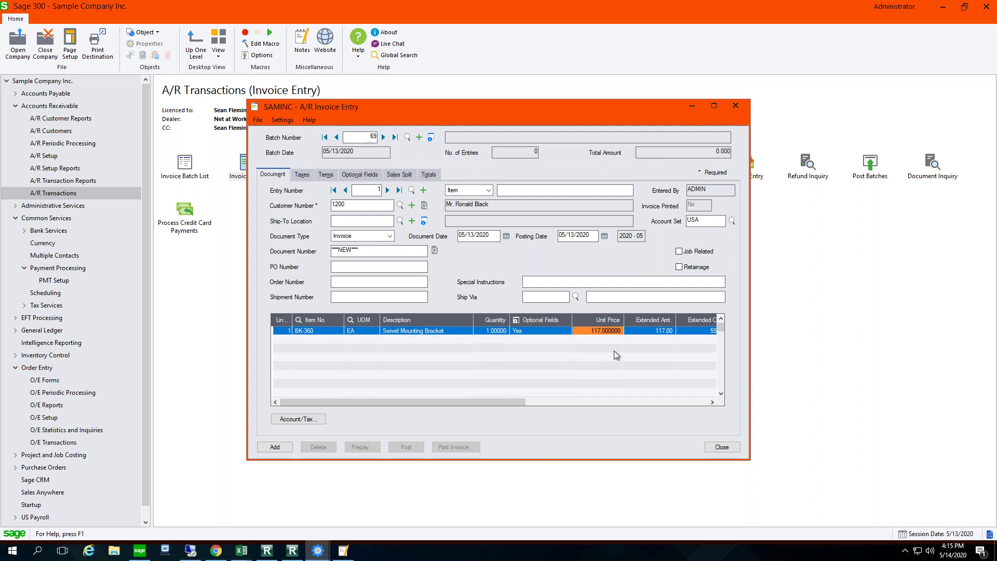
{"action": "key", "text": "Tab"}
{"action": "left_click", "coordinate": [287, 446]}
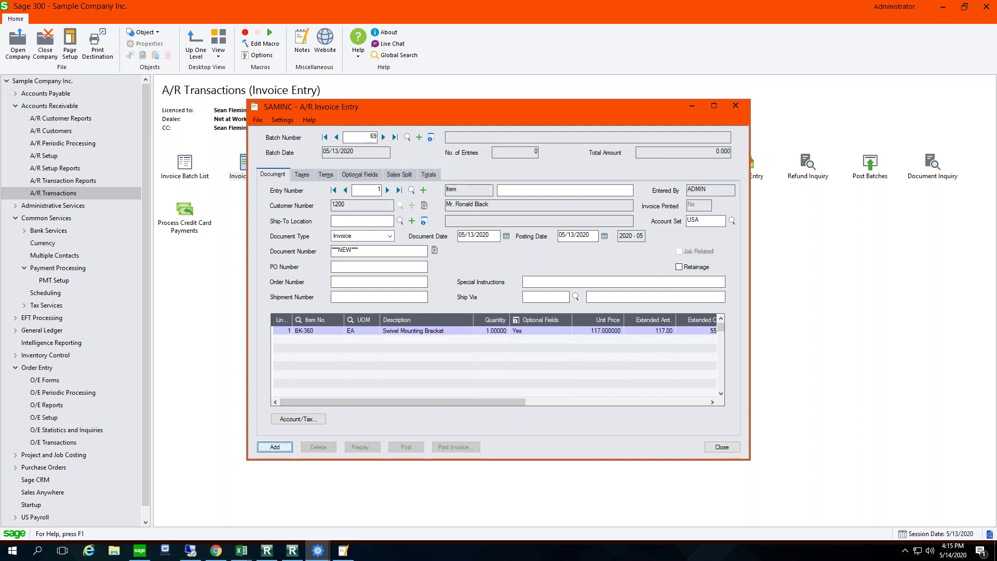
{"action": "left_click", "coordinate": [345, 191]}
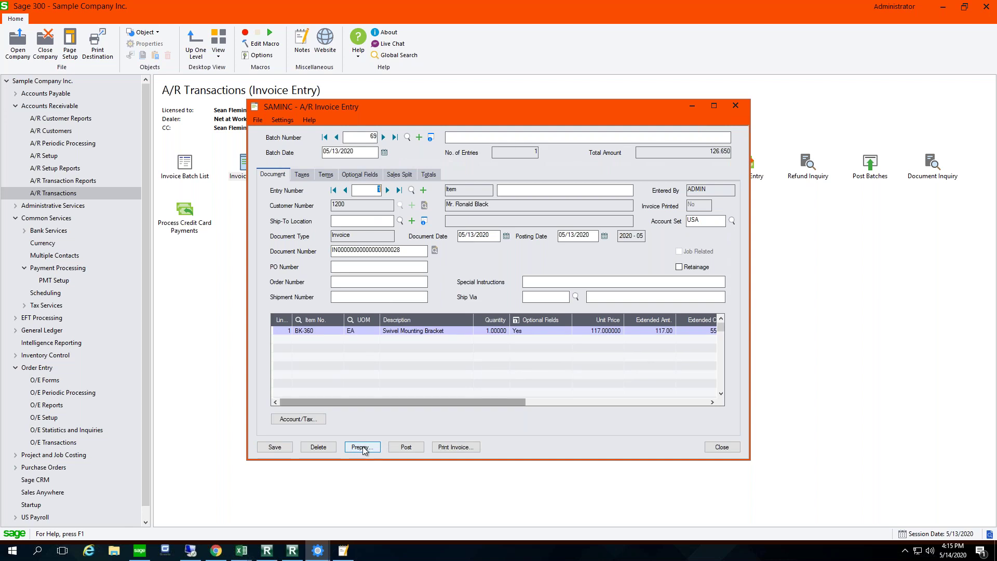
Step: Create a prepayment batch with bank CCB and add a 126.26 VISA prepayment receipt
{"action": "left_click", "coordinate": [366, 450]}
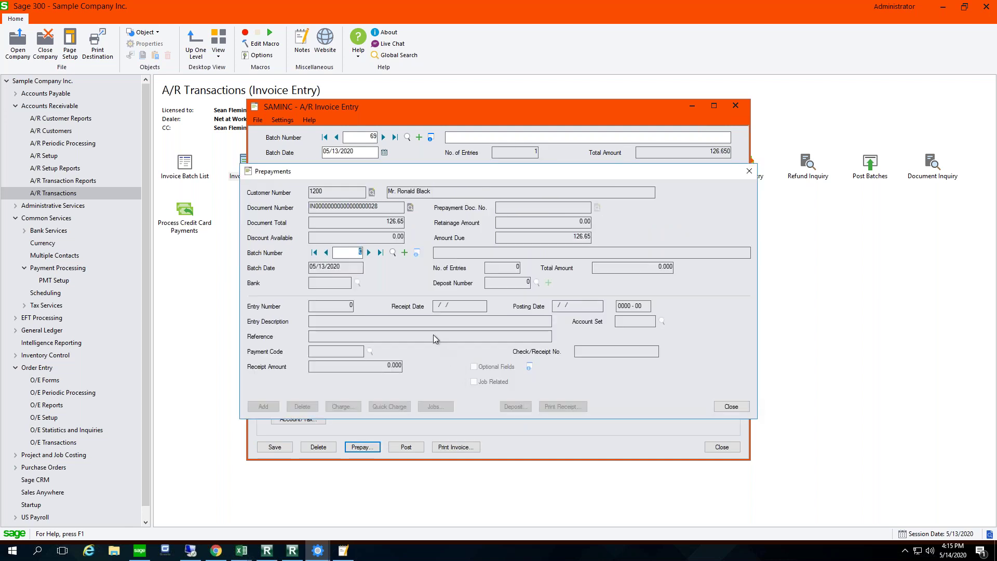
{"action": "left_click", "coordinate": [378, 253]}
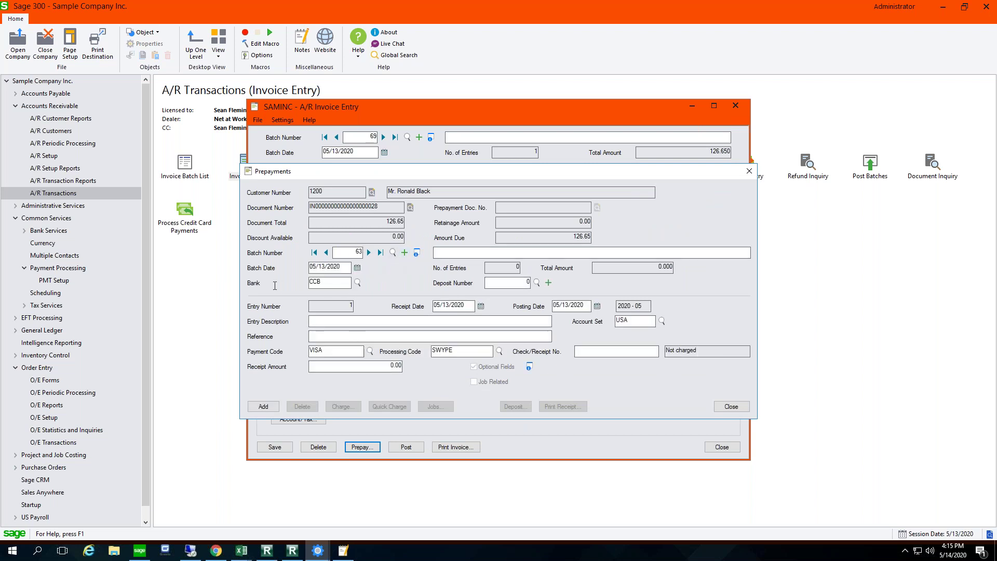
{"action": "left_click", "coordinate": [358, 283]}
{"action": "left_click", "coordinate": [313, 196]}
{"action": "left_click", "coordinate": [376, 367]}
{"action": "left_click", "coordinate": [264, 407]}
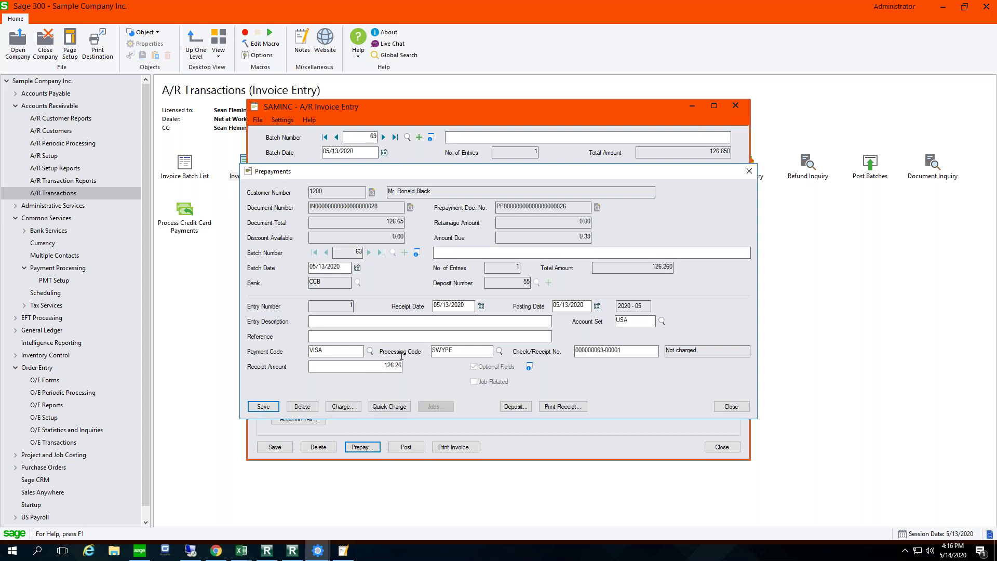
Step: Quick-charge the customer's card for the prepayment and close Prepayments
{"action": "left_click", "coordinate": [390, 407]}
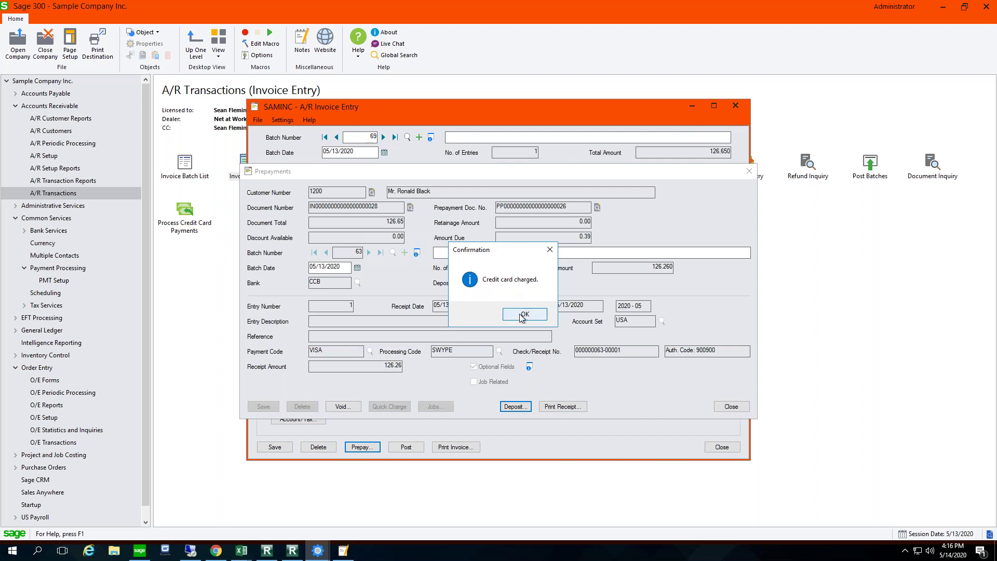
{"action": "left_click", "coordinate": [523, 317]}
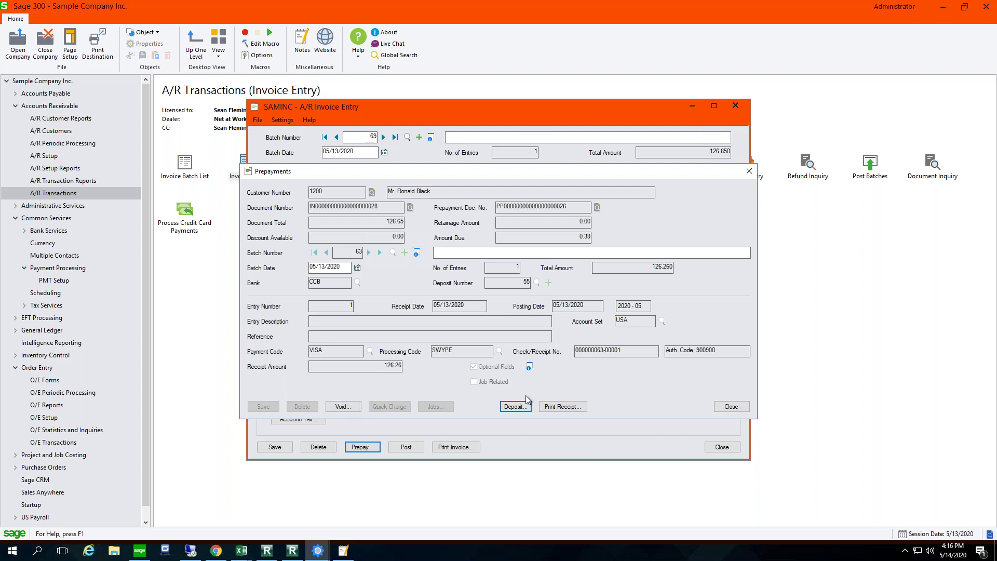
{"action": "left_click", "coordinate": [732, 406]}
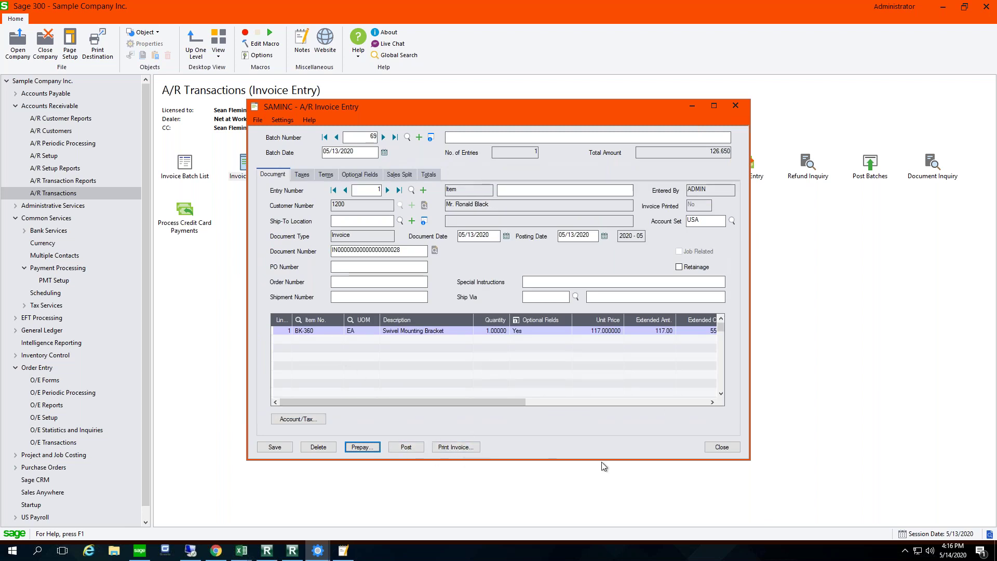
{"action": "left_click", "coordinate": [455, 447]}
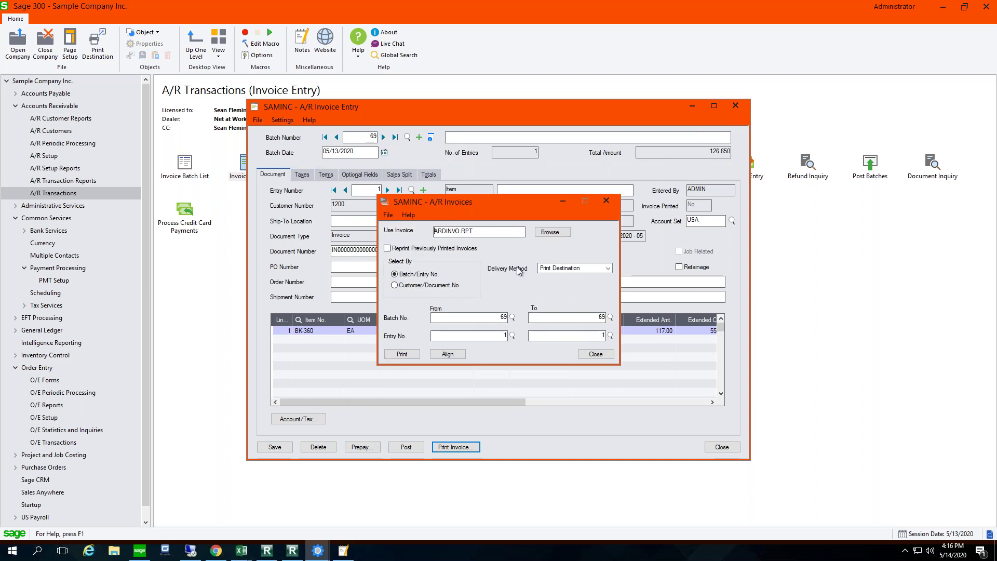
Step: Print the invoice with delivery method Customer so it is e-mailed, then bring up the Gmail inbox
{"action": "left_click", "coordinate": [592, 267]}
{"action": "left_click", "coordinate": [560, 285]}
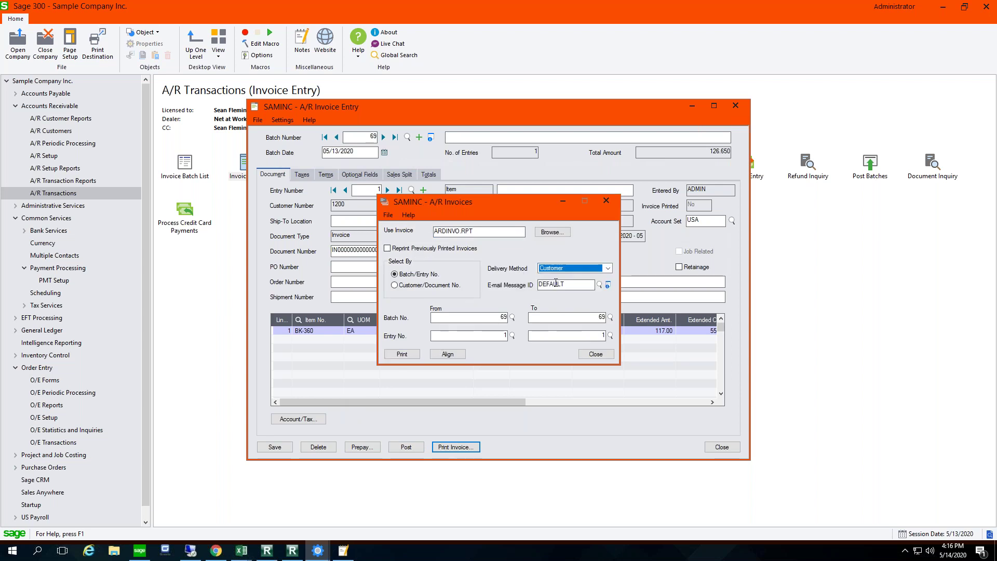
{"action": "left_click", "coordinate": [400, 355]}
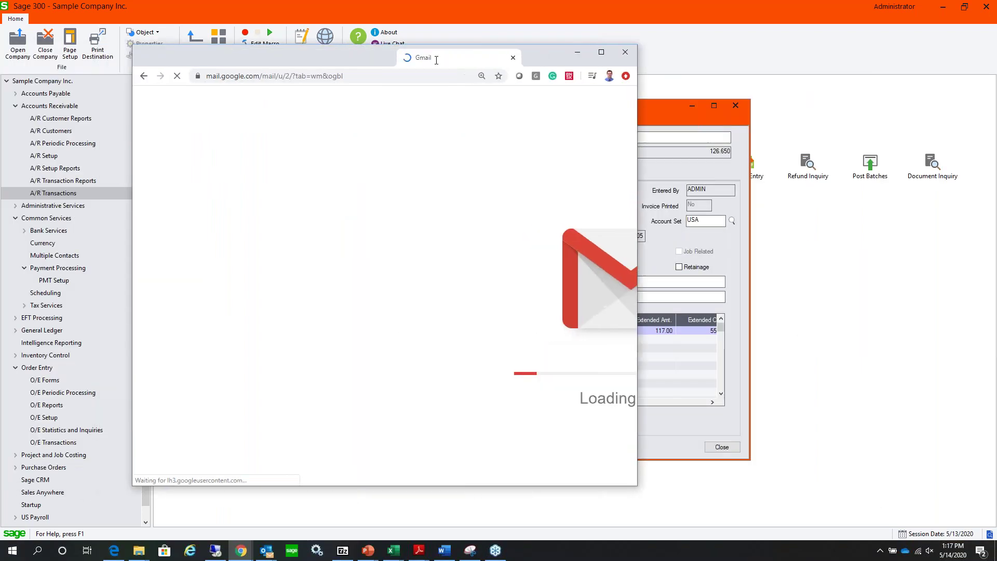
{"action": "left_click_drag", "start_coordinate": [437, 60], "coordinate": [425, 96]}
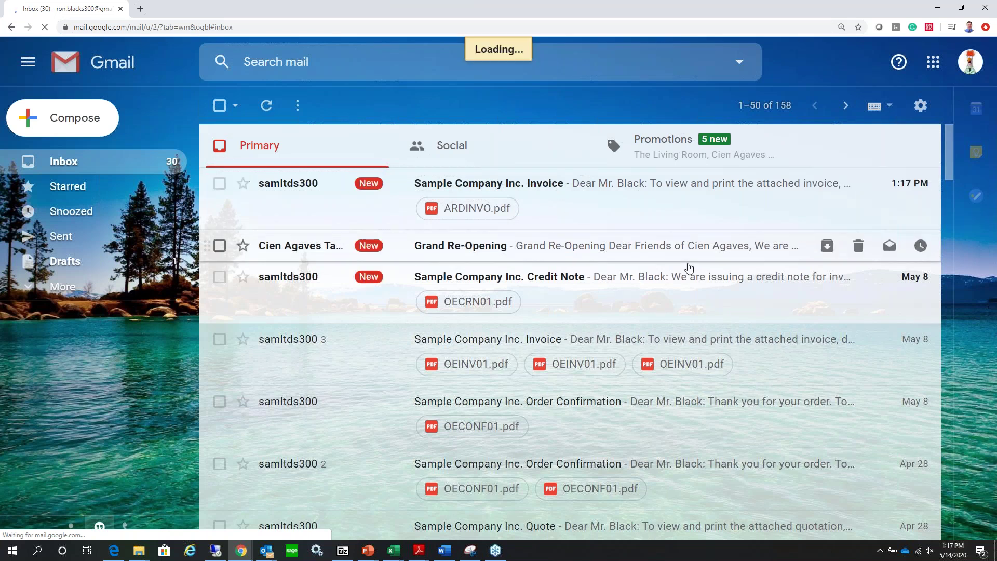
Step: Review the emailed ARDINVO.pdf showing 126.26 paid and 0.39 due
{"action": "left_click", "coordinate": [558, 221]}
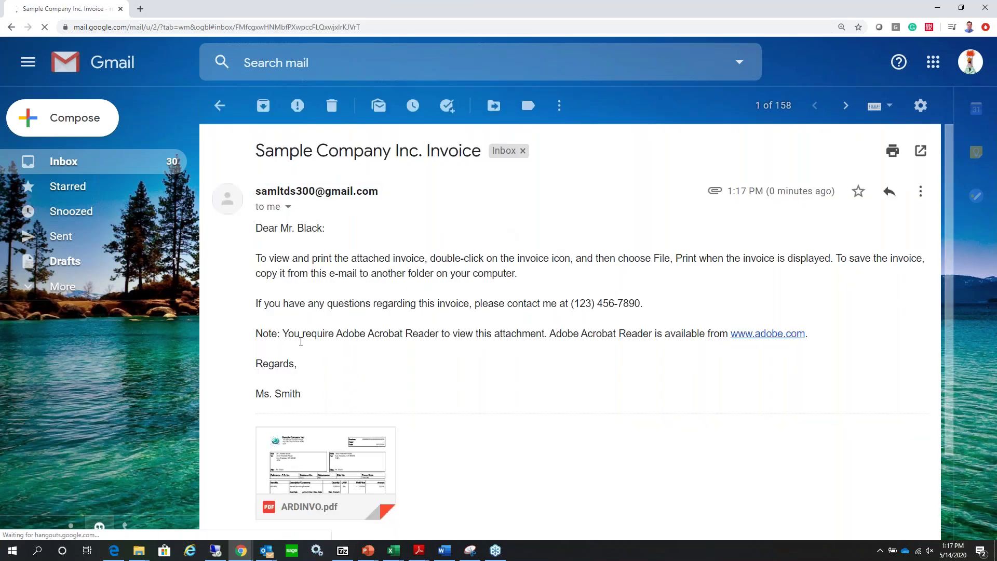
{"action": "left_click", "coordinate": [307, 457]}
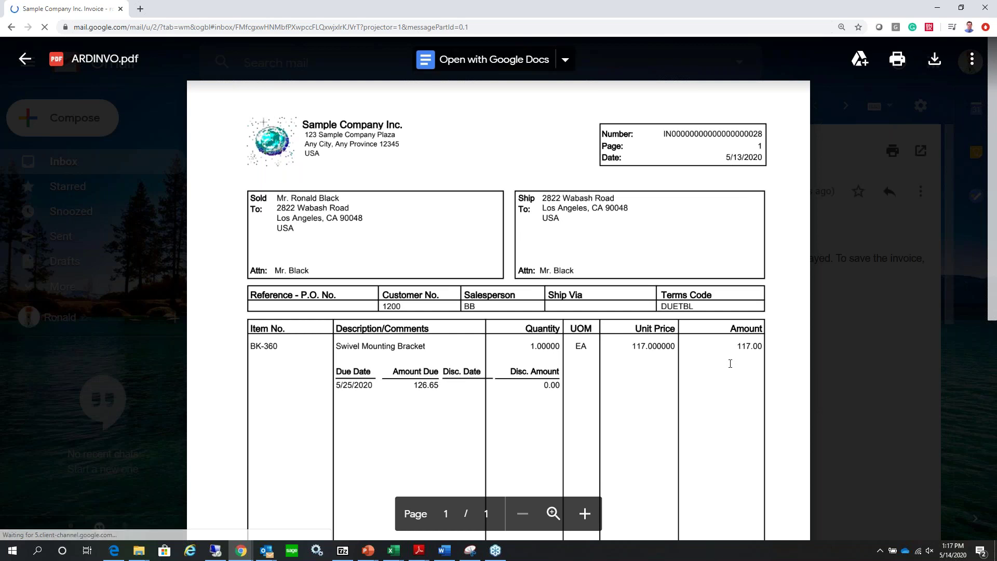
{"action": "scroll", "coordinate": [730, 364], "scroll_direction": "down", "scroll_amount": 6}
{"action": "scroll", "coordinate": [714, 375], "scroll_direction": "down", "scroll_amount": 1}
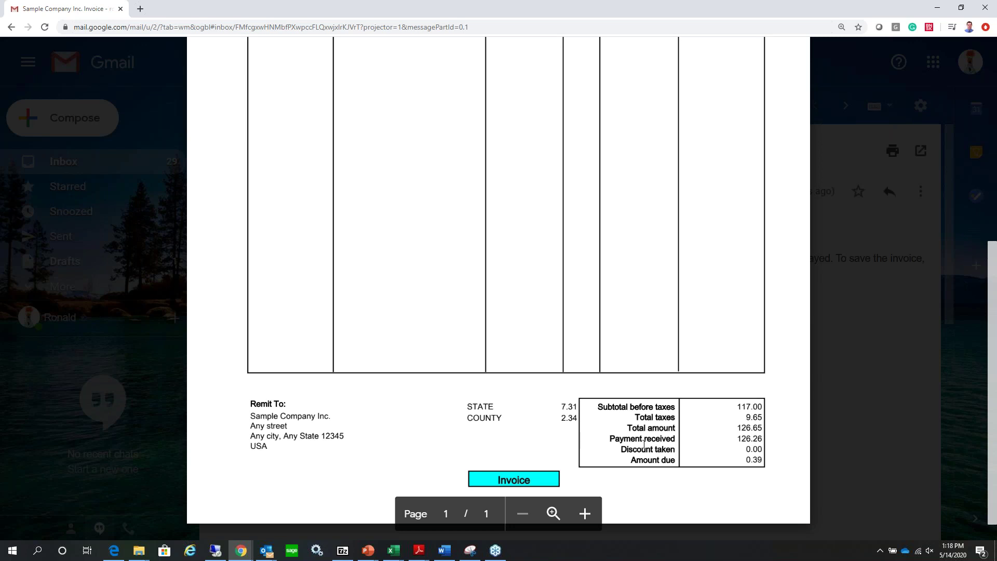
{"action": "scroll", "coordinate": [628, 340], "scroll_direction": "up", "scroll_amount": 7}
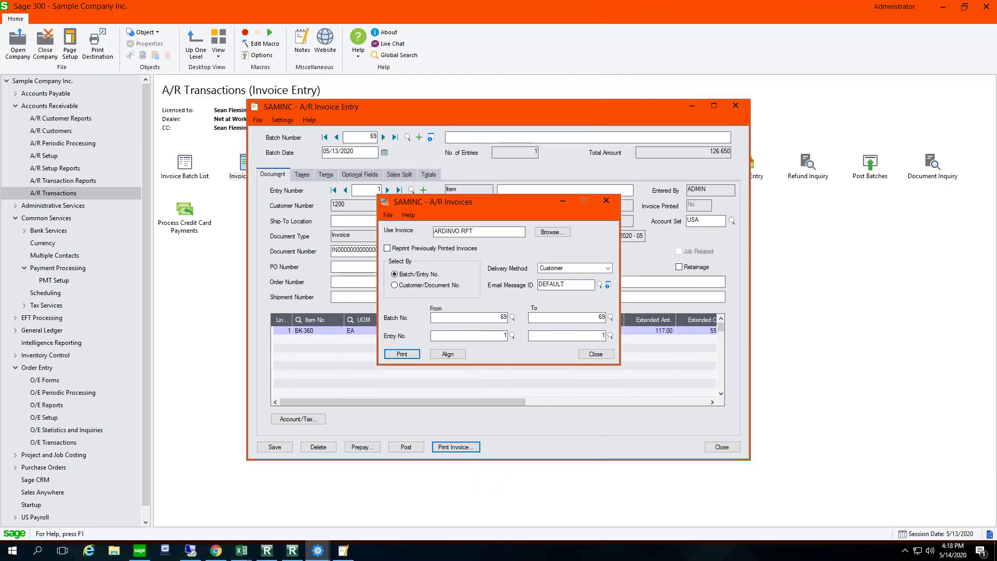
Step: Close the invoice entry screens and open A/R Process Credit Card Payments
{"action": "left_click", "coordinate": [595, 355]}
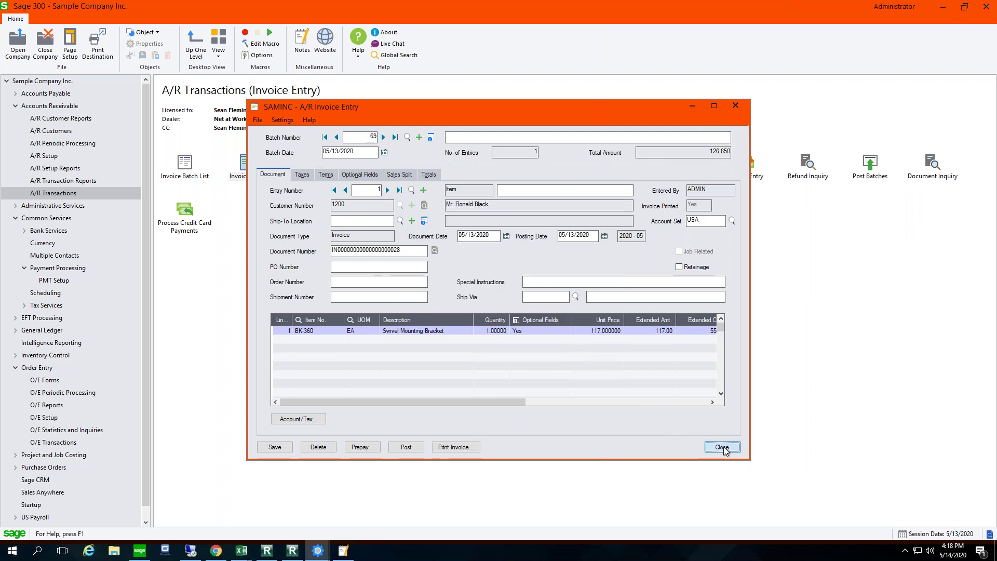
{"action": "left_click", "coordinate": [722, 448]}
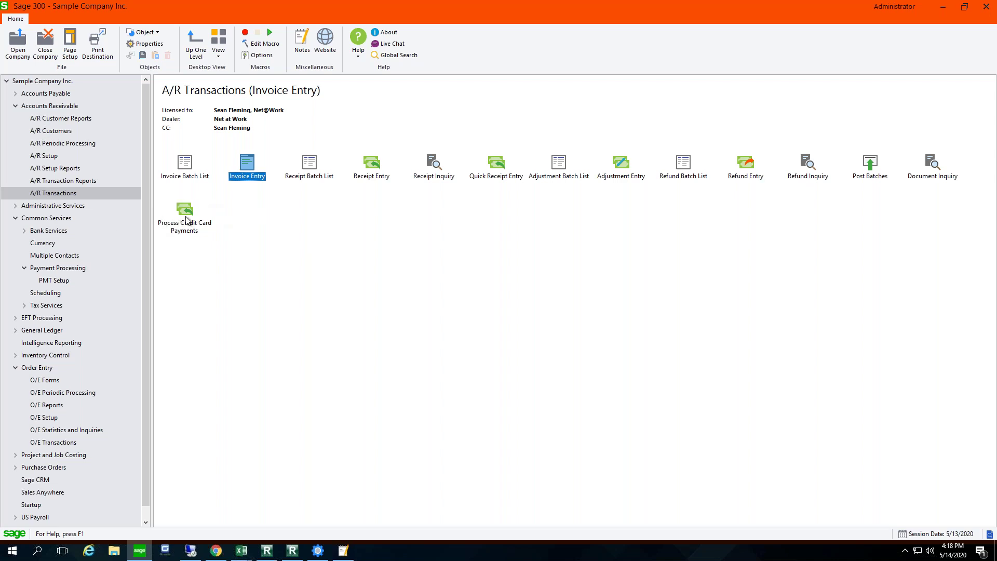
{"action": "left_click", "coordinate": [189, 222]}
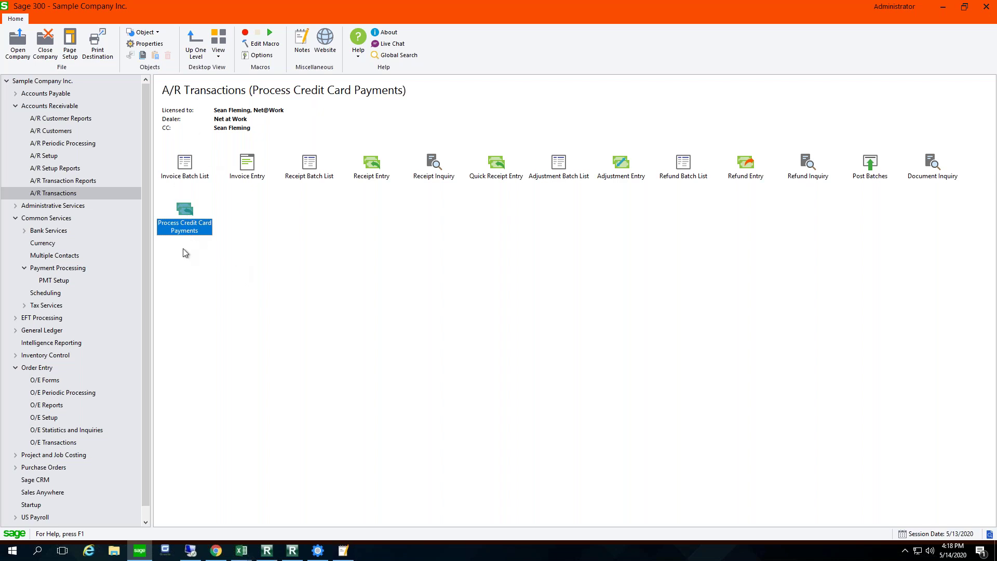
{"action": "double_click", "coordinate": [185, 213]}
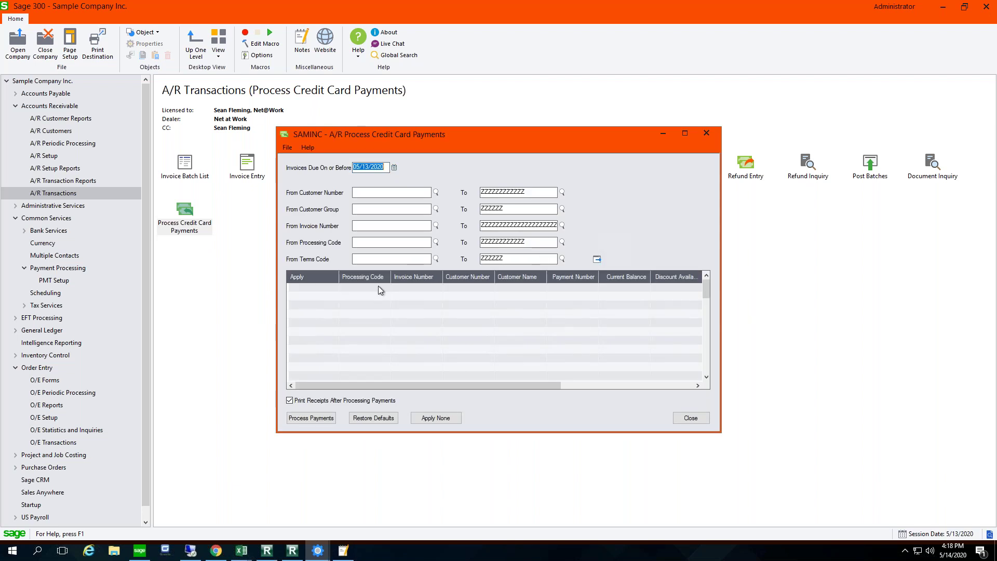
{"action": "left_click", "coordinate": [372, 192]}
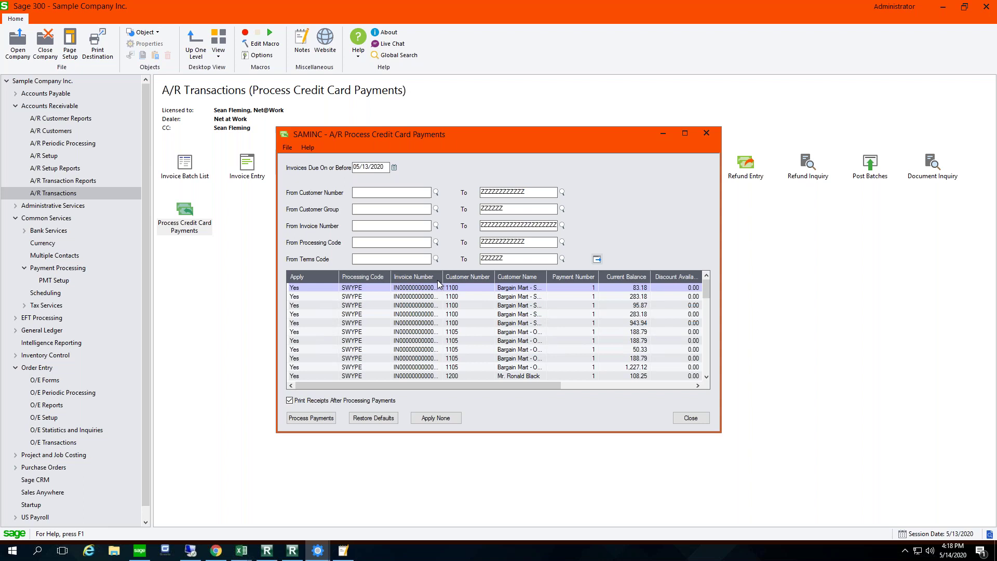
Step: Apply none, then mark invoices 010, 021 and 027 (283.18, 95.87, 283.18) and process payments
{"action": "left_click_drag", "start_coordinate": [443, 278], "coordinate": [469, 280]}
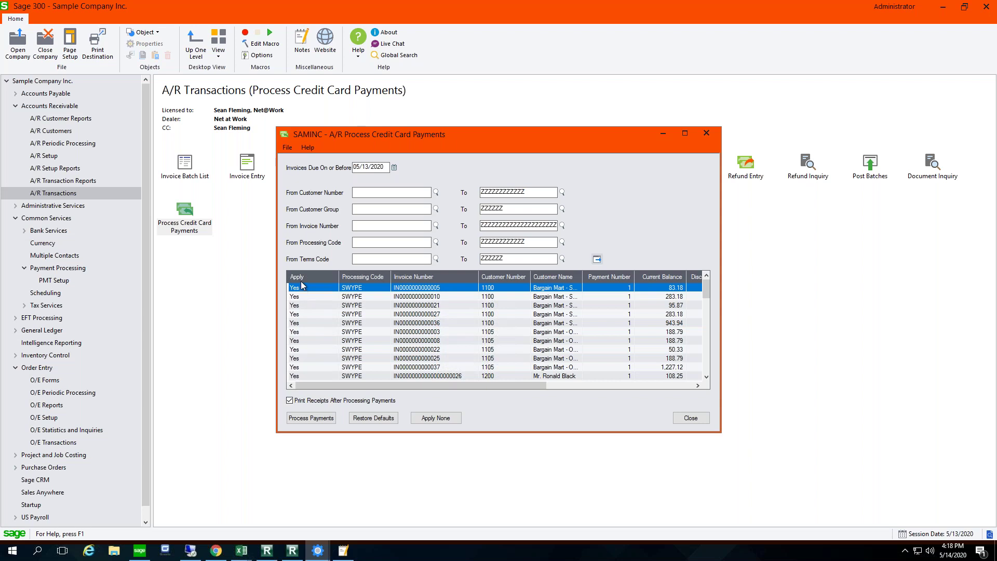
{"action": "left_click", "coordinate": [435, 418]}
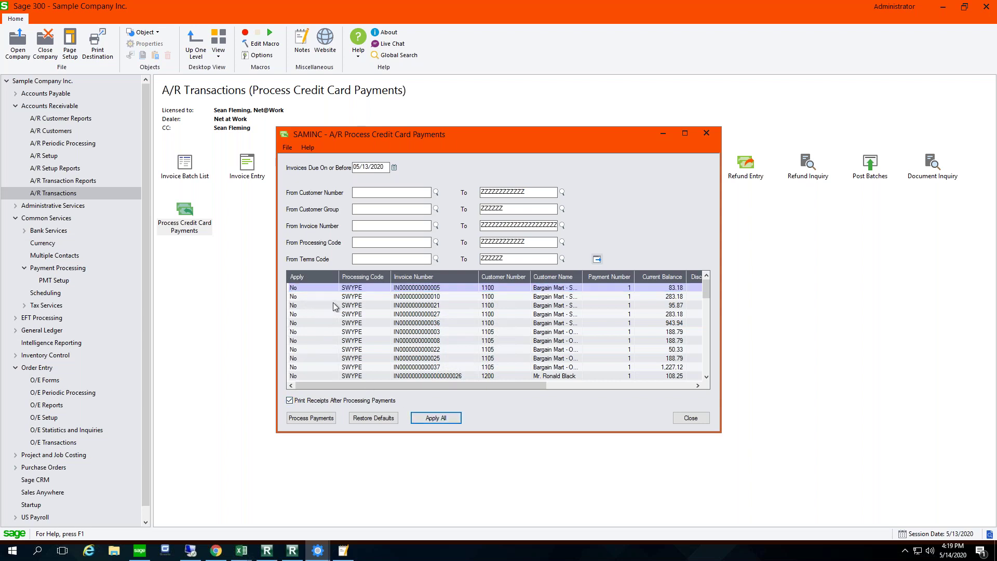
{"action": "double_click", "coordinate": [295, 297]}
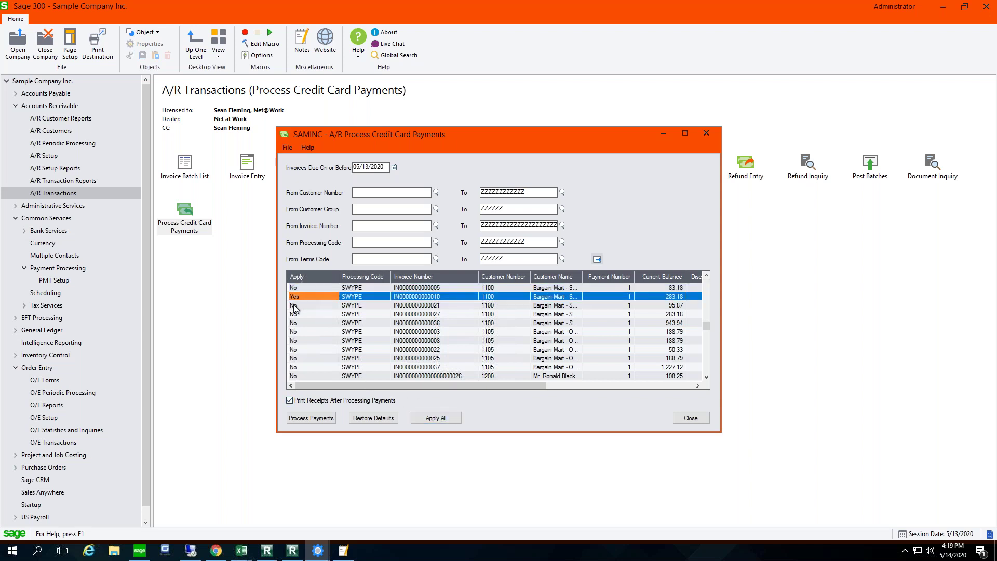
{"action": "double_click", "coordinate": [295, 306]}
{"action": "double_click", "coordinate": [295, 314]}
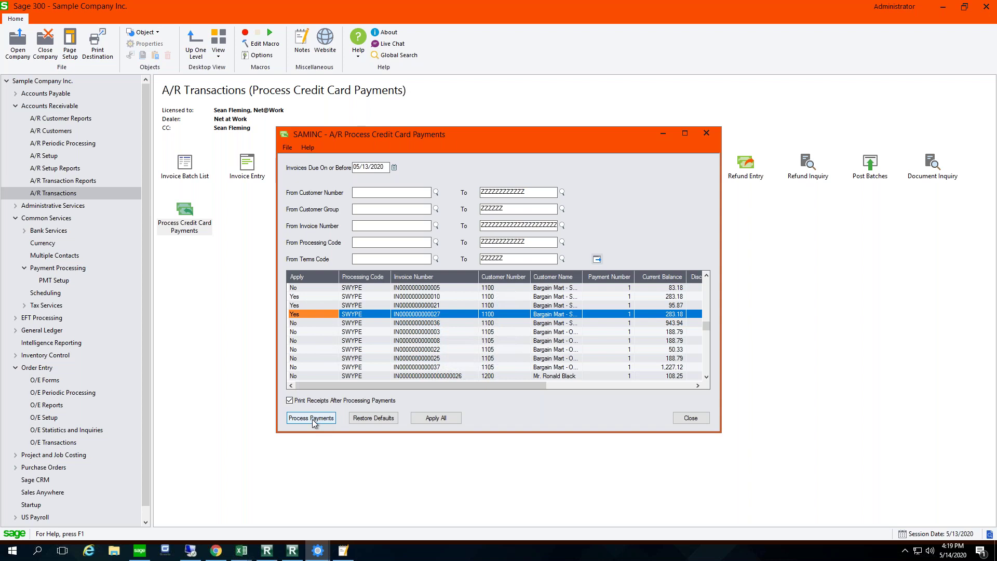
{"action": "left_click", "coordinate": [313, 419]}
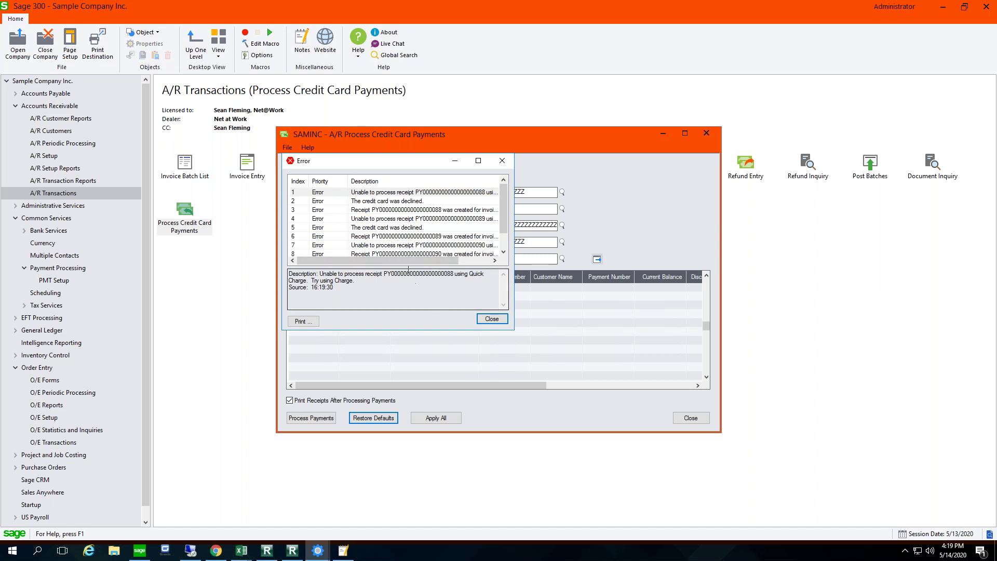
Step: Review the declined-card errors, dismiss them, and skip printing the batch 64 receipts
{"action": "left_click_drag", "start_coordinate": [513, 330], "coordinate": [636, 393]}
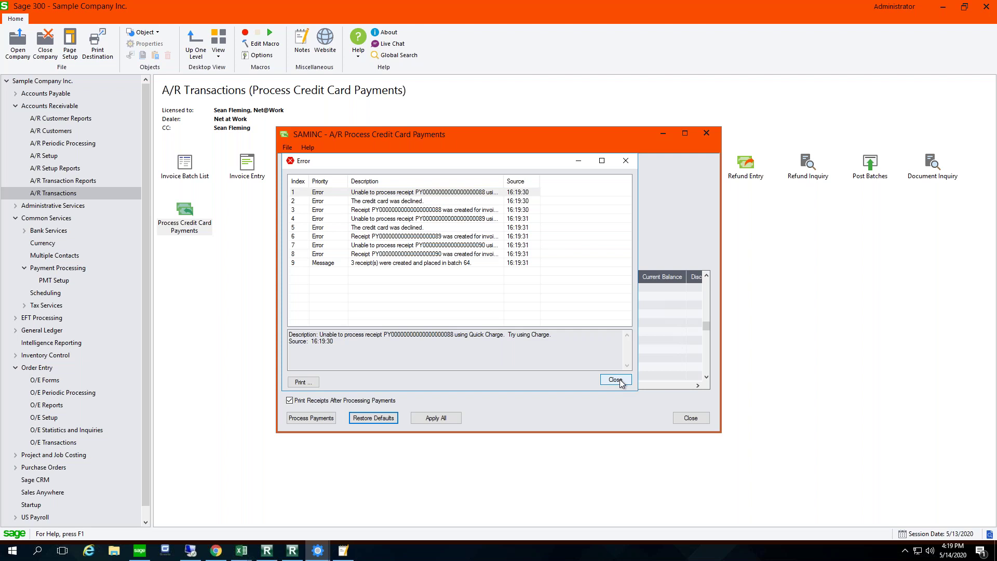
{"action": "left_click", "coordinate": [620, 379]}
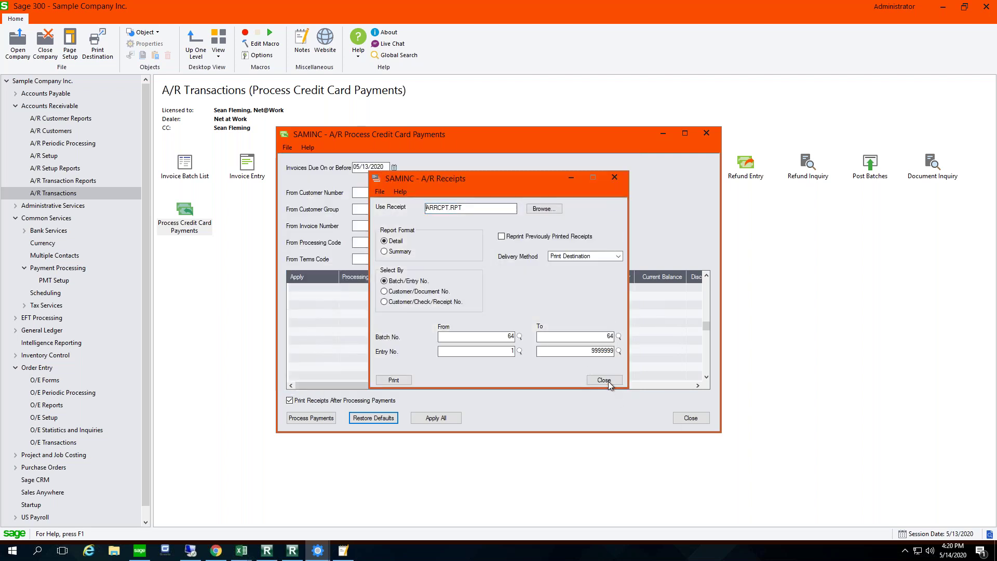
{"action": "left_click", "coordinate": [609, 382]}
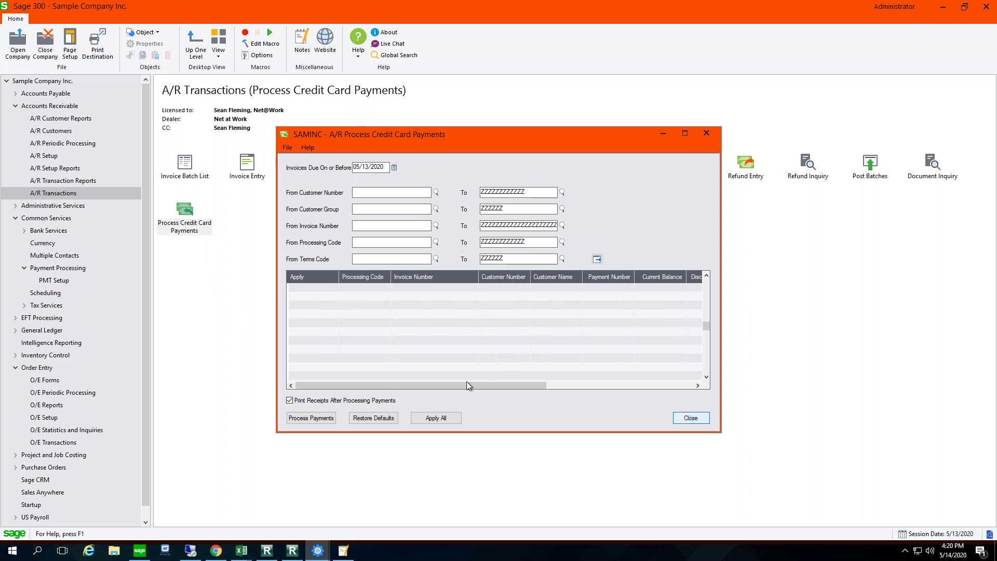
Step: Load customer 1200 in A/R Customers and open the stored VISA card from Credit Cards
{"action": "left_click", "coordinate": [315, 378]}
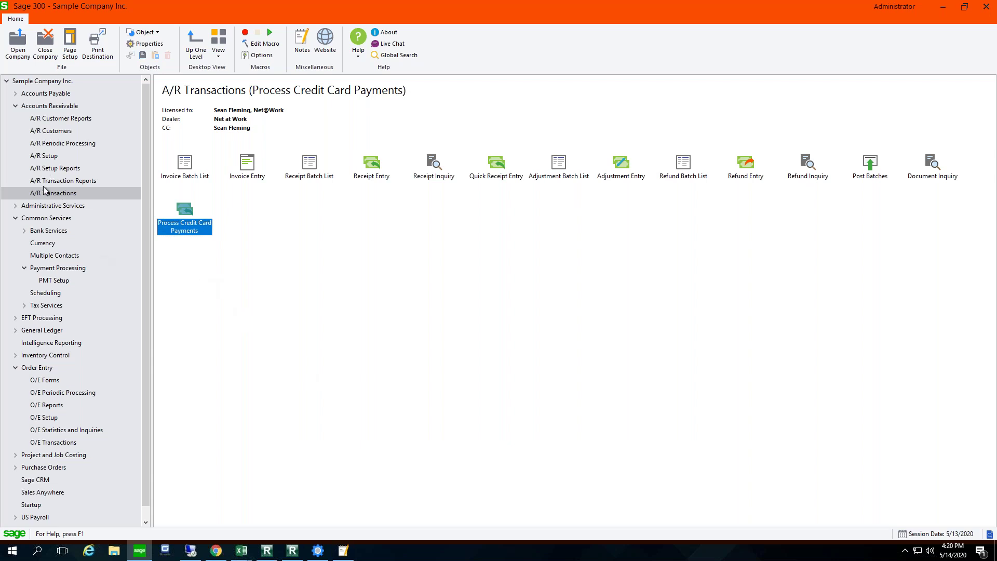
{"action": "left_click", "coordinate": [57, 132]}
{"action": "double_click", "coordinate": [301, 173]}
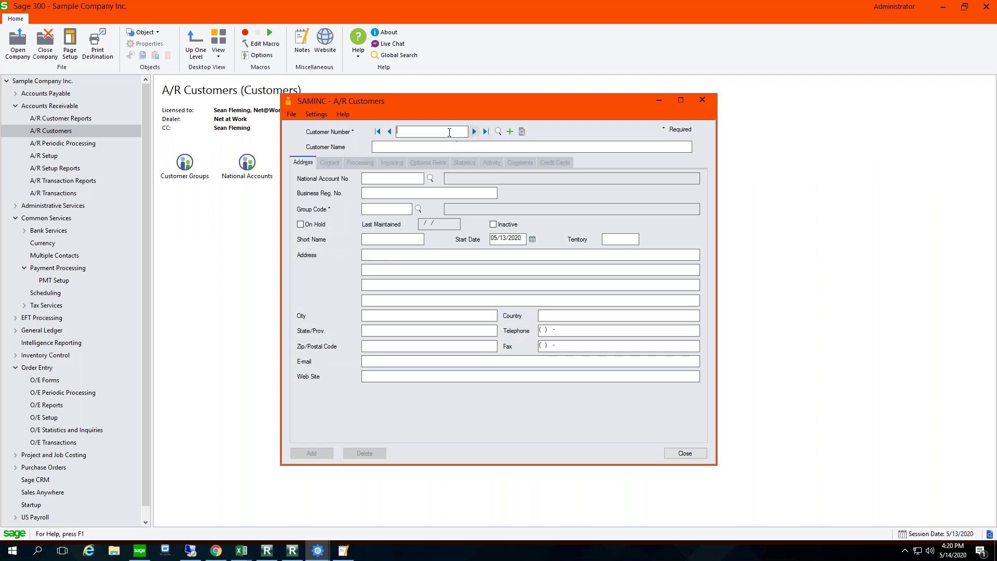
{"action": "type", "text": "1200"}
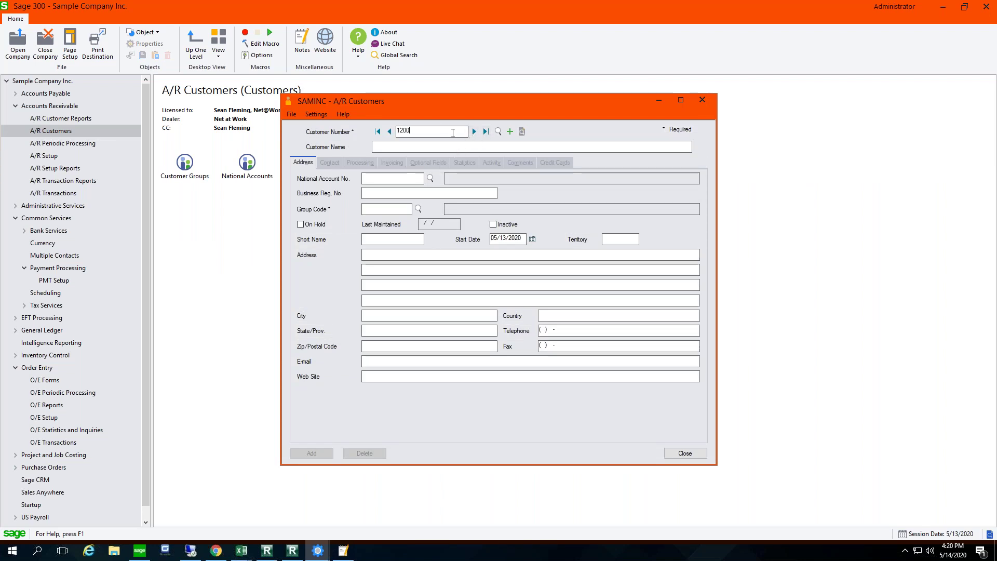
{"action": "key", "text": "Tab"}
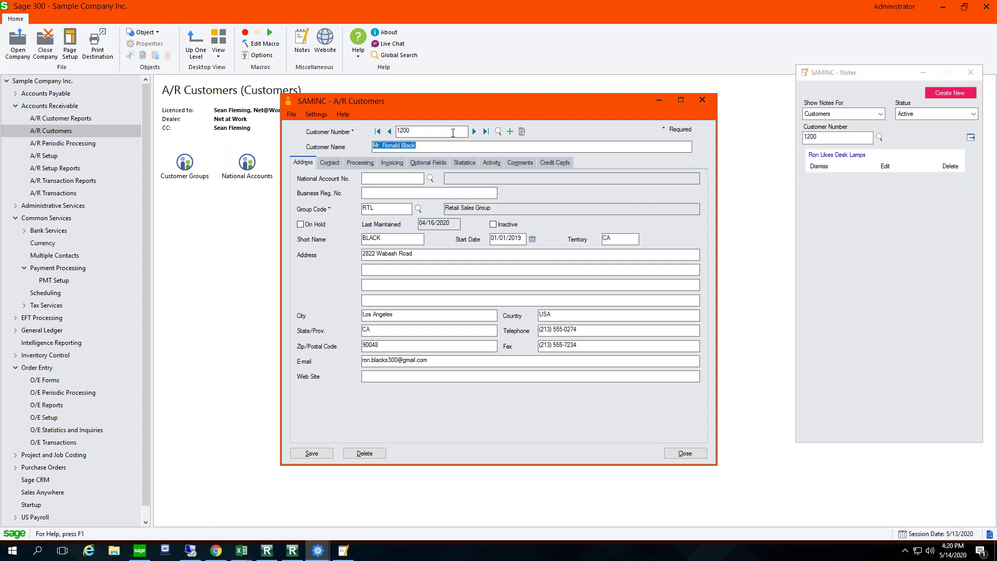
{"action": "left_click", "coordinate": [554, 164]}
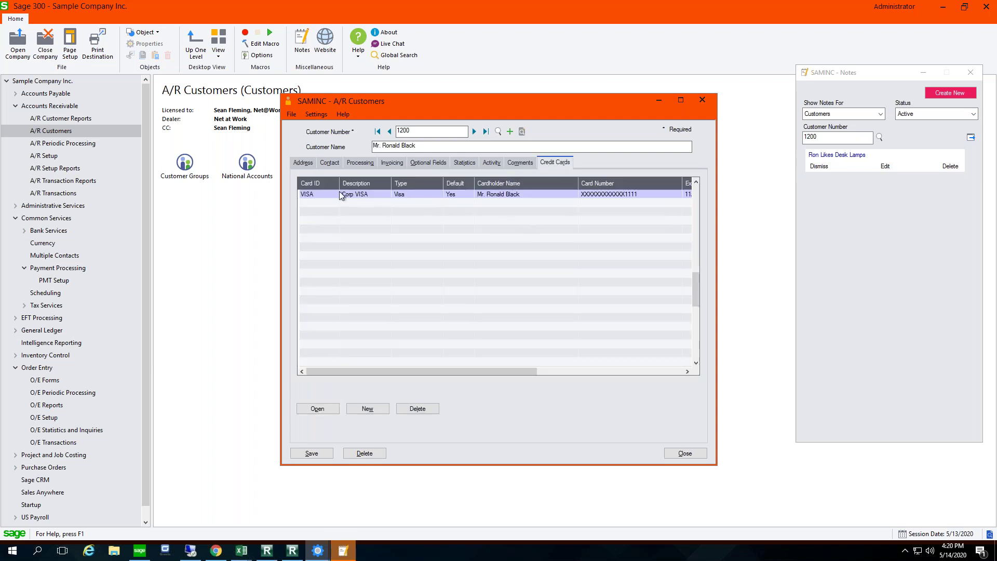
{"action": "left_click", "coordinate": [320, 194]}
{"action": "left_click", "coordinate": [317, 408]}
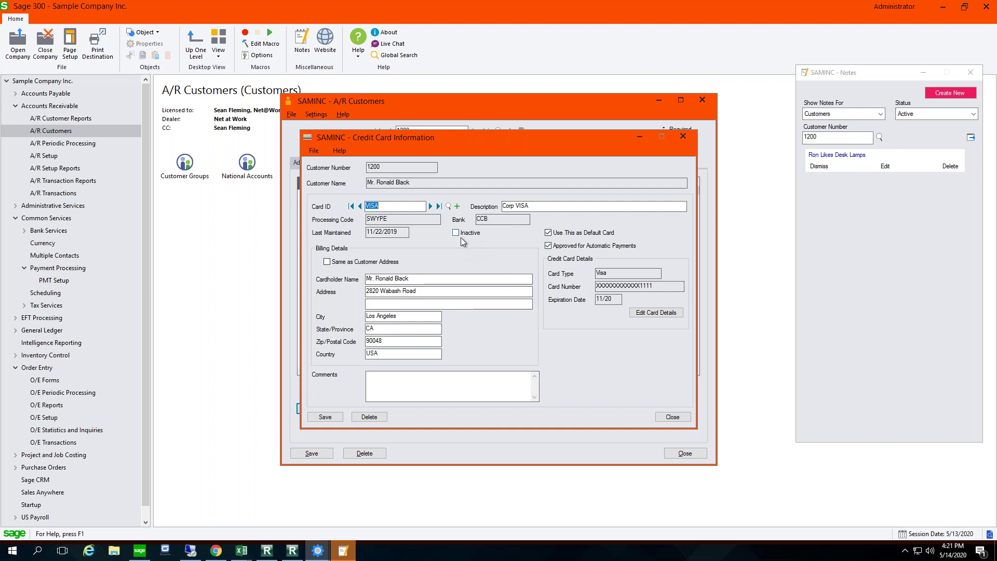
Step: Re-enter the VISA card number in the Paya vault with expiry month 06, and save
{"action": "left_click", "coordinate": [661, 313]}
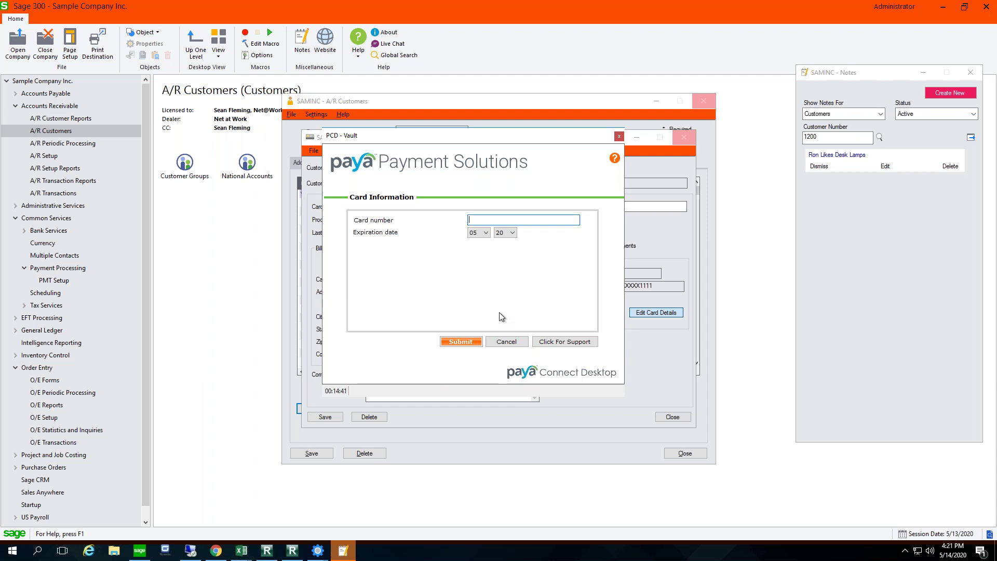
{"action": "type", "text": "4111111111111111"}
{"action": "left_click", "coordinate": [487, 232]}
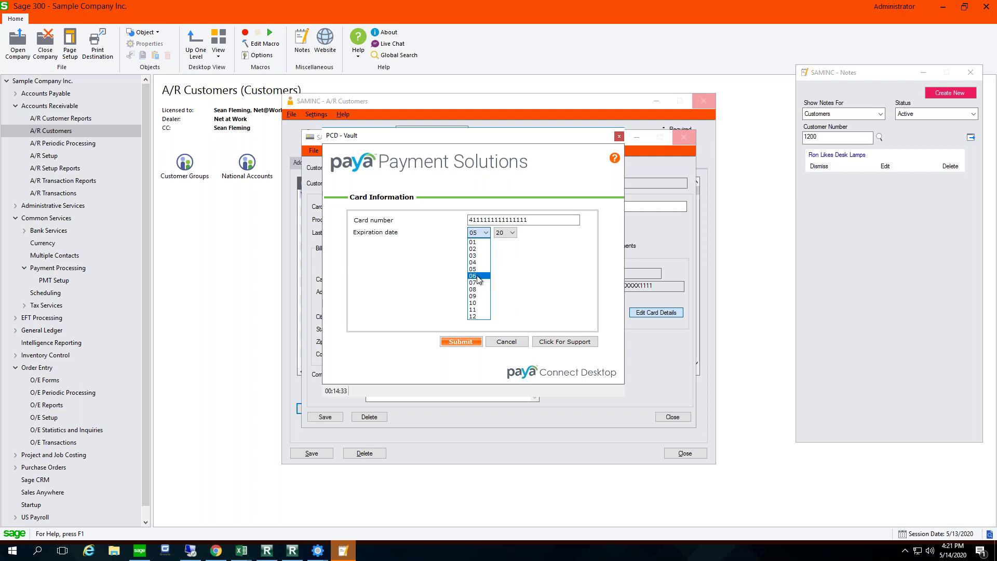
{"action": "left_click", "coordinate": [483, 276]}
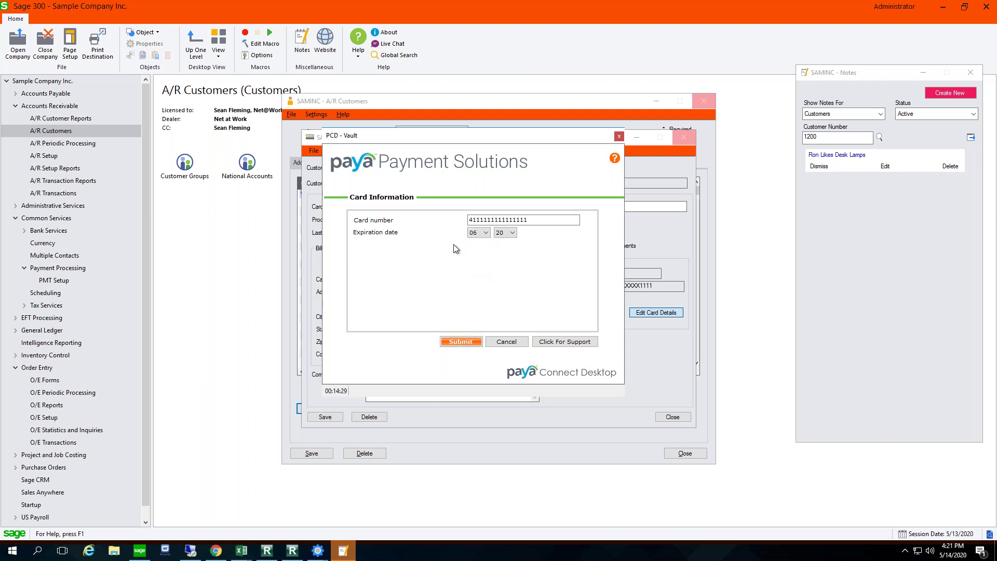
{"action": "left_click", "coordinate": [464, 341]}
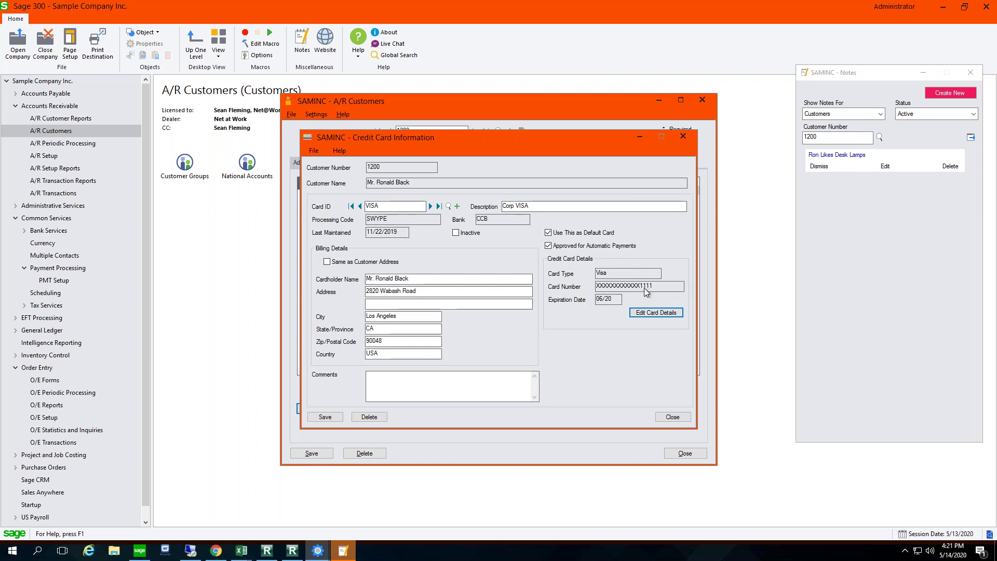
{"action": "left_click", "coordinate": [673, 418]}
{"action": "left_click", "coordinate": [475, 315]}
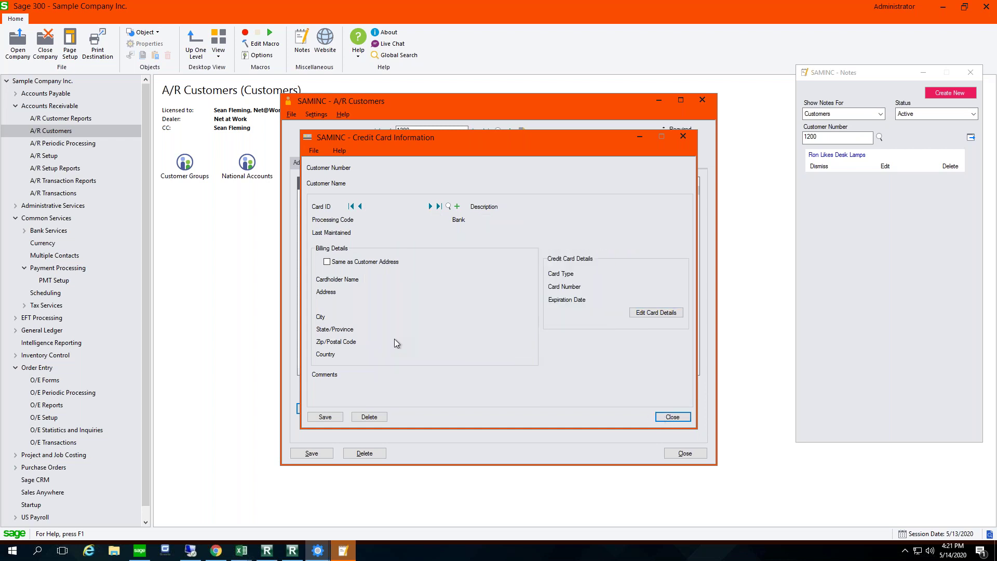
Step: Draft card MC 'Corp MC', approved for automatic payments, billed to the customer's address
{"action": "left_click", "coordinate": [367, 409]}
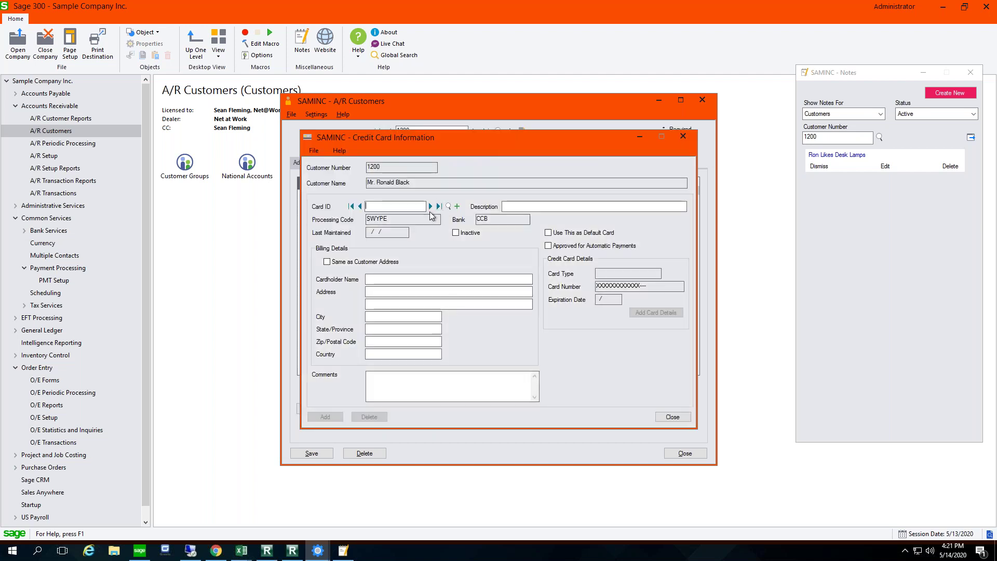
{"action": "type", "text": "MC"}
{"action": "key", "text": "Tab"}
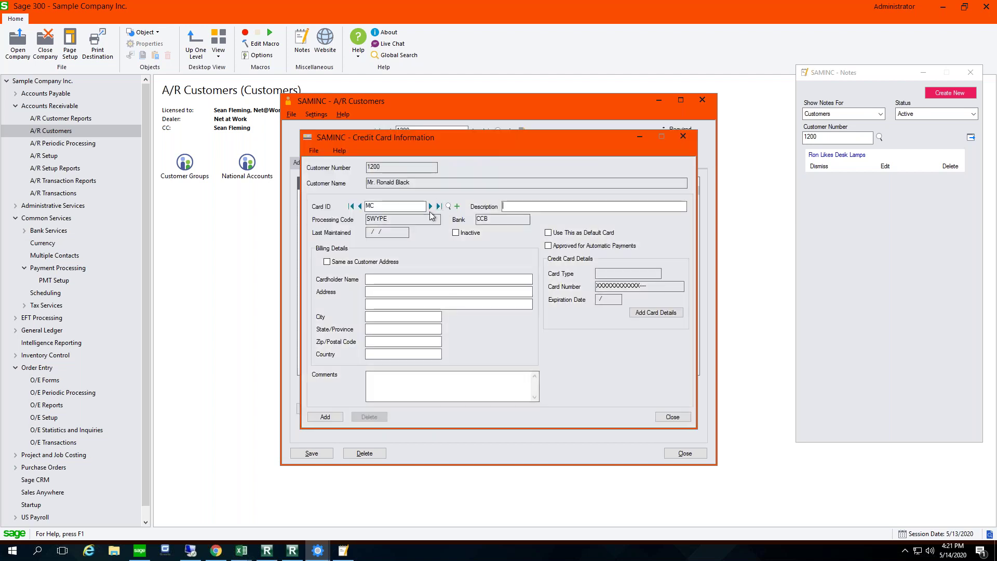
{"action": "type", "text": "Corp MC"}
{"action": "key", "text": "Tab"}
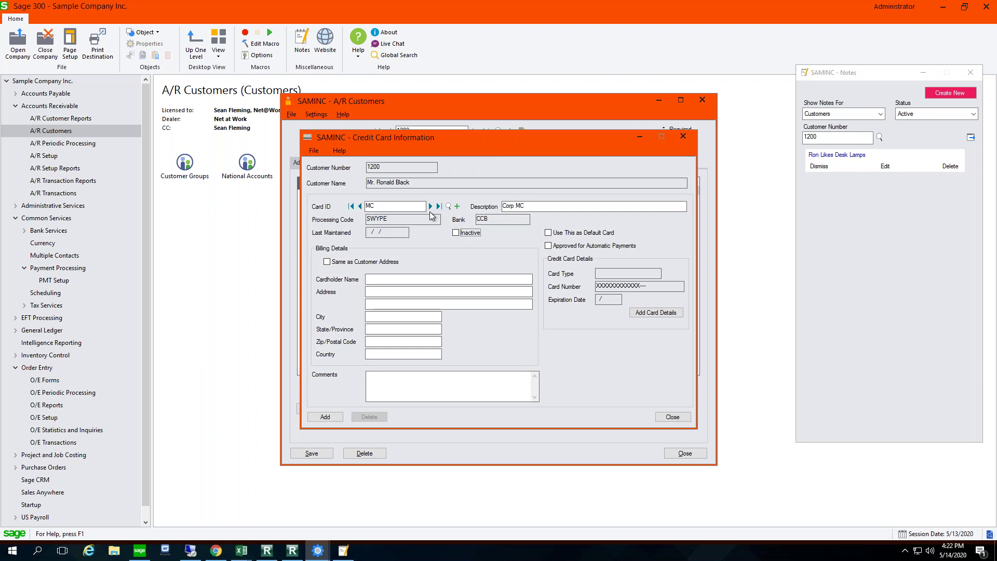
{"action": "left_click", "coordinate": [548, 233]}
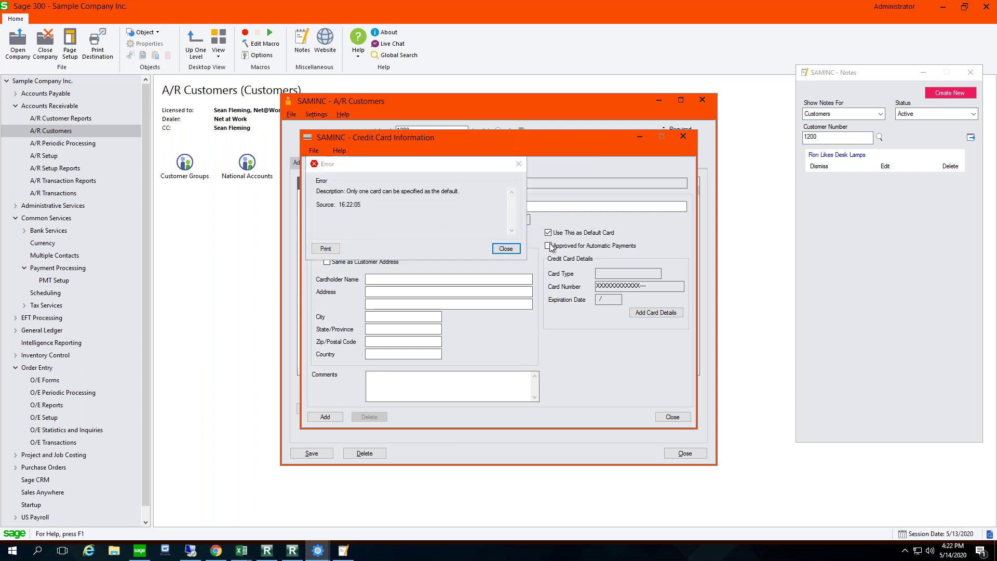
{"action": "key", "text": "Return"}
{"action": "left_click", "coordinate": [549, 246]}
{"action": "left_click", "coordinate": [327, 261]}
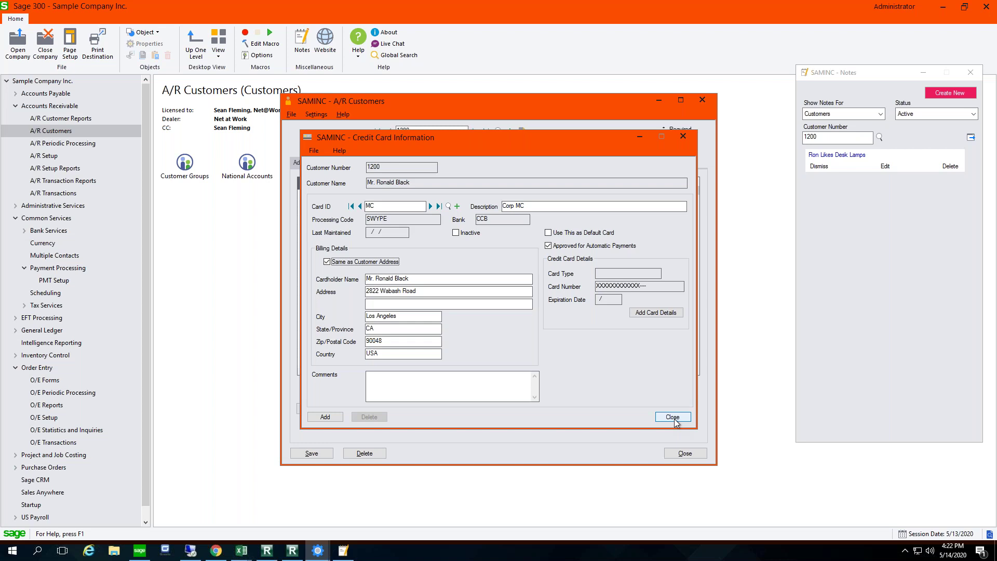
Step: Discard the unsaved MC card and close customer 1200's record
{"action": "left_click", "coordinate": [673, 417]}
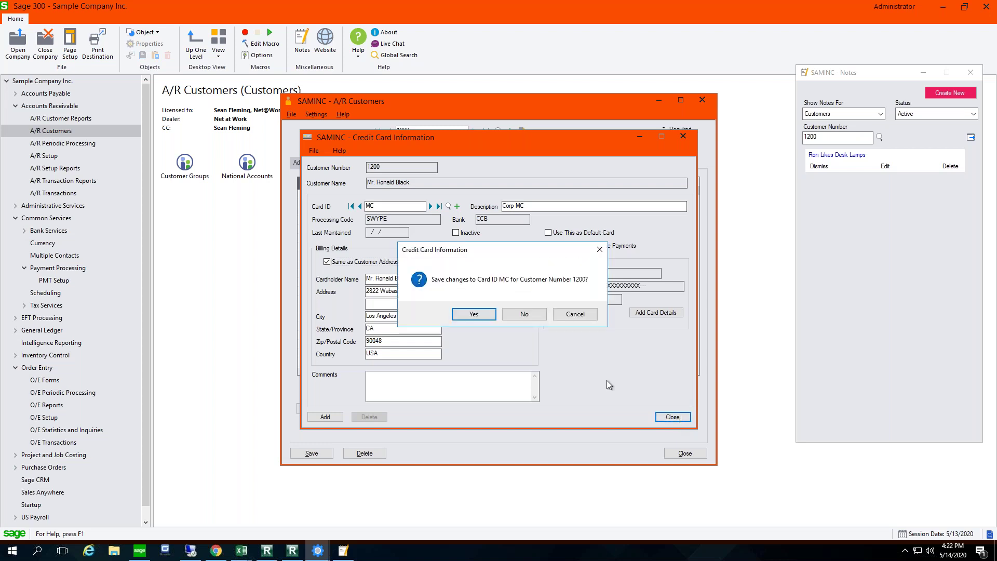
{"action": "left_click", "coordinate": [527, 314]}
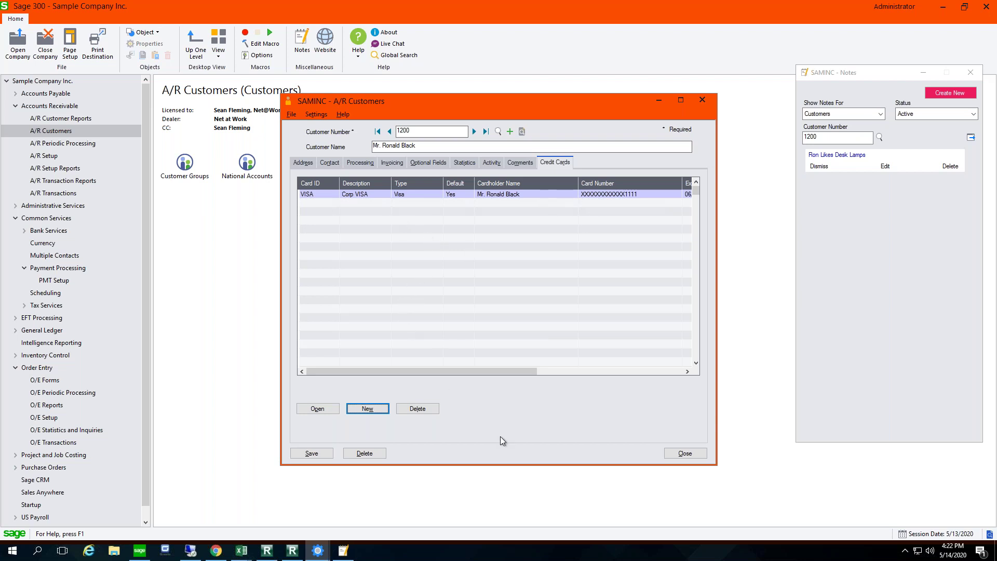
{"action": "left_click", "coordinate": [691, 453]}
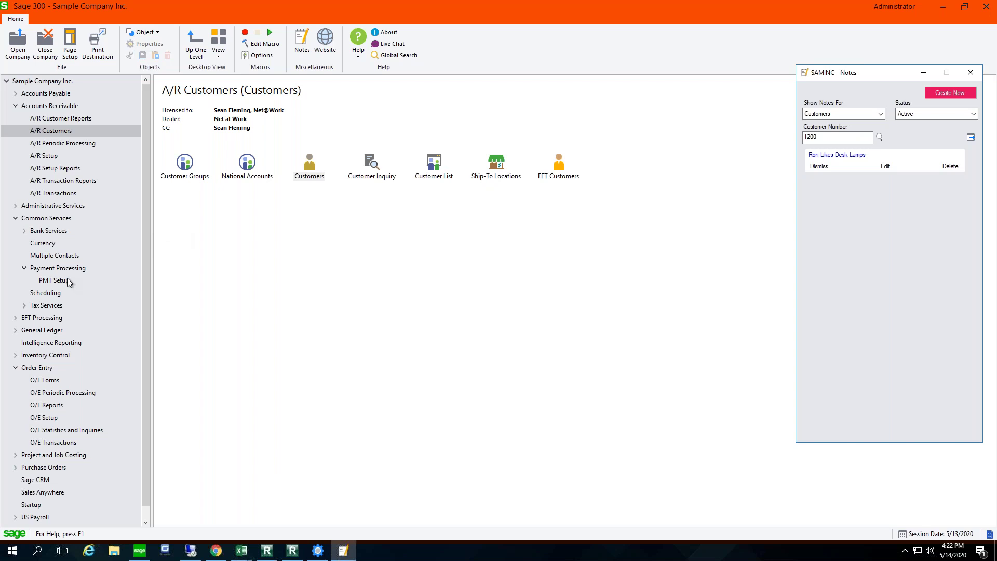
Step: Open Receipt Entry from Accounts Receivable > A/R Transactions
{"action": "left_click", "coordinate": [61, 107]}
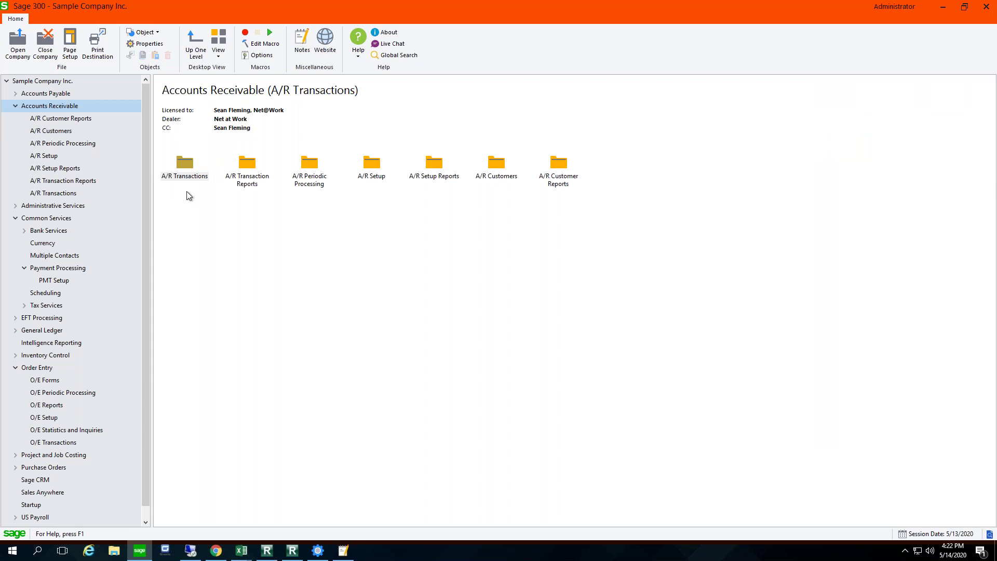
{"action": "double_click", "coordinate": [183, 166]}
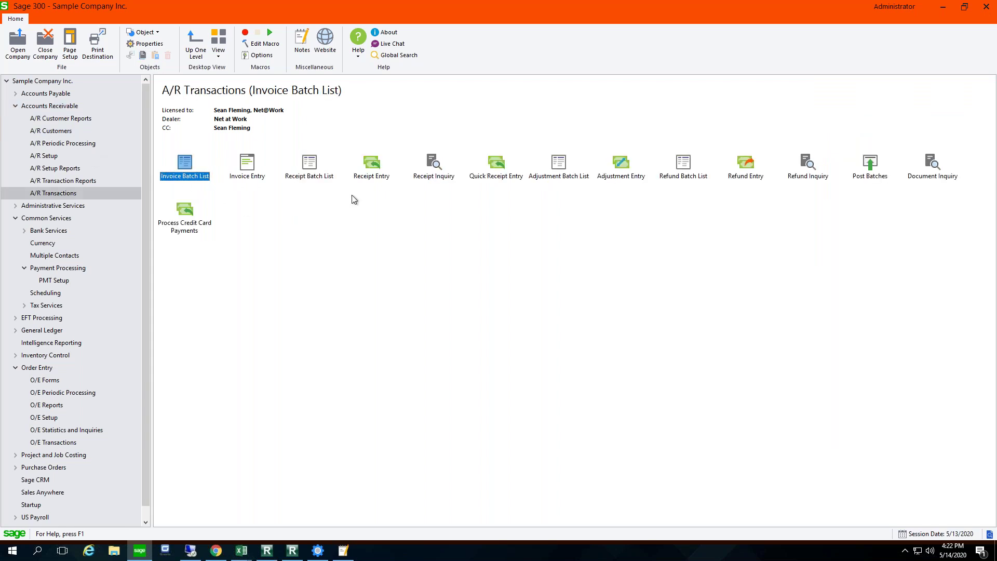
{"action": "double_click", "coordinate": [372, 164]}
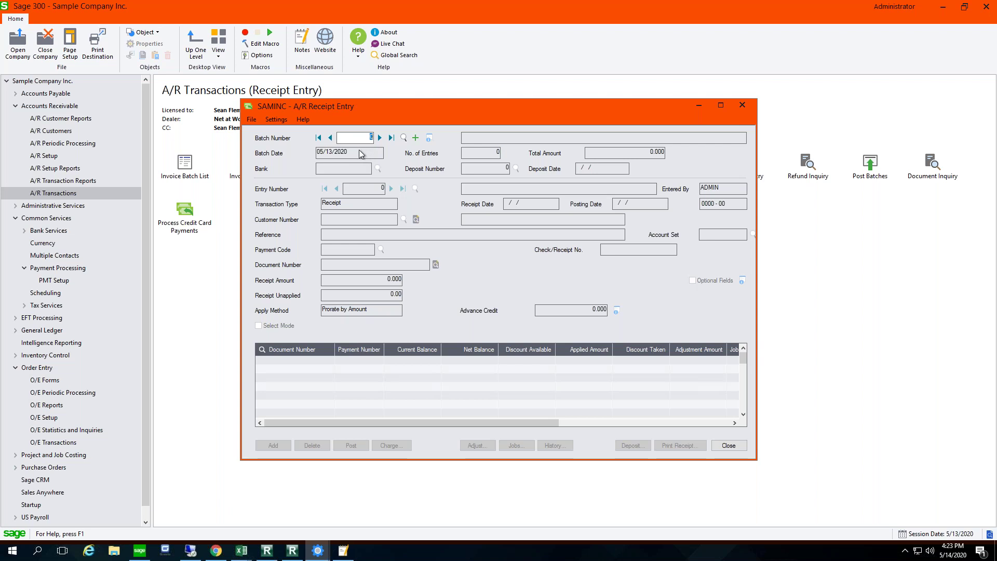
Step: Create a new receipt batch described 'Sample'
{"action": "left_click", "coordinate": [403, 138]}
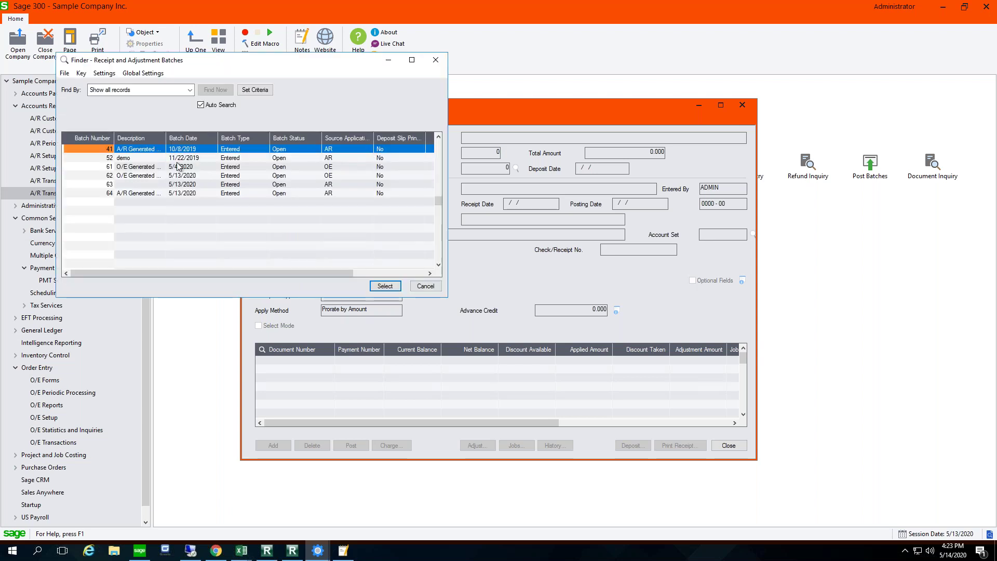
{"action": "left_click", "coordinate": [425, 286]}
{"action": "left_click", "coordinate": [415, 138]}
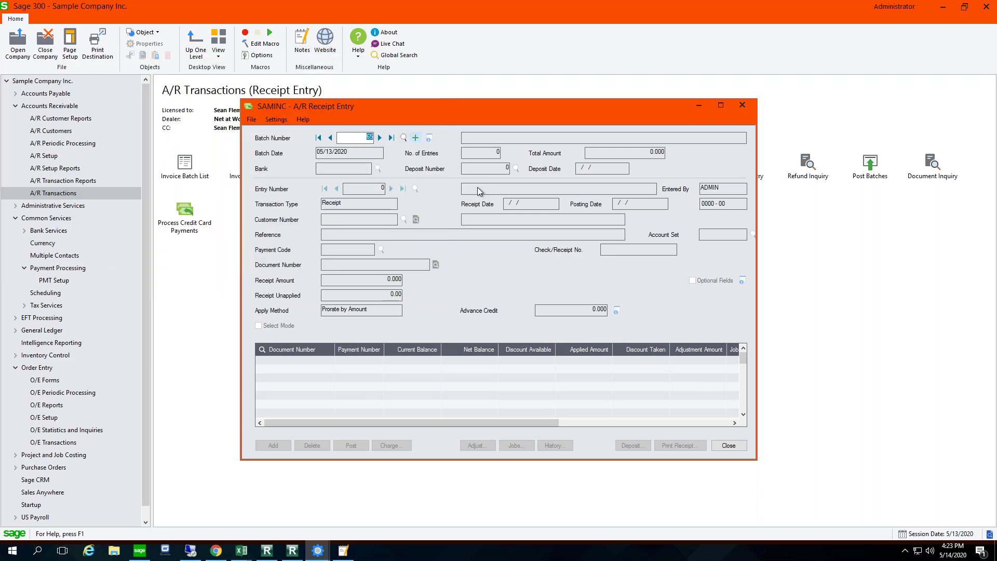
{"action": "type", "text": "Sample"}
{"action": "key", "text": "Tab"}
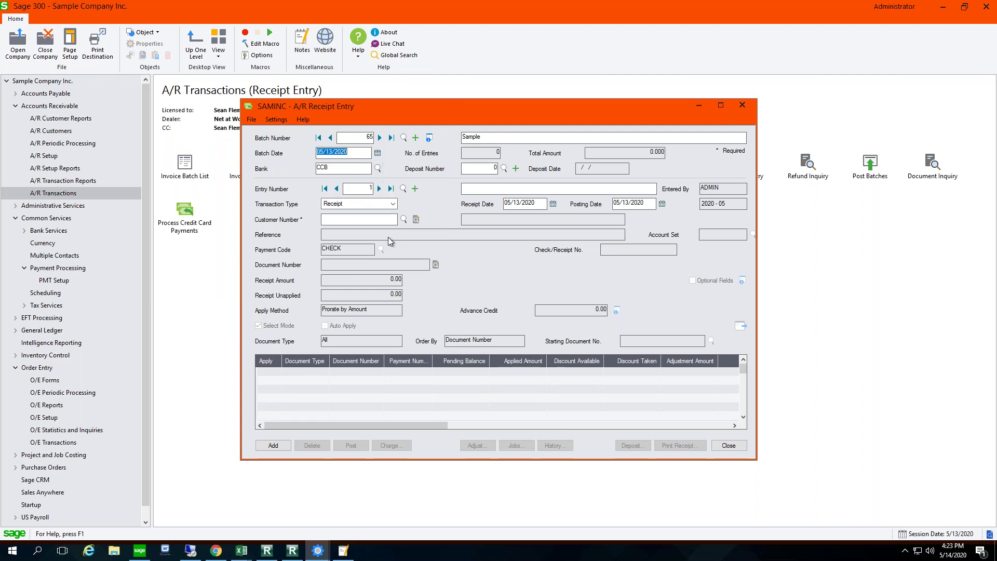
Step: Enter customer 1200 on the receipt with payment code VISA
{"action": "left_click", "coordinate": [375, 219]}
{"action": "type", "text": "1200"}
{"action": "key", "text": "Tab"}
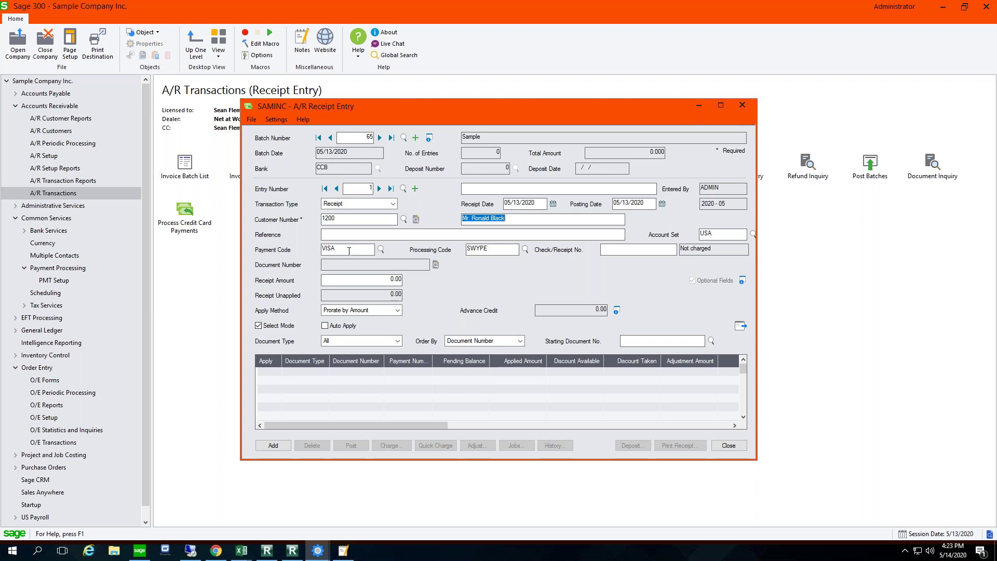
{"action": "left_click", "coordinate": [382, 249]}
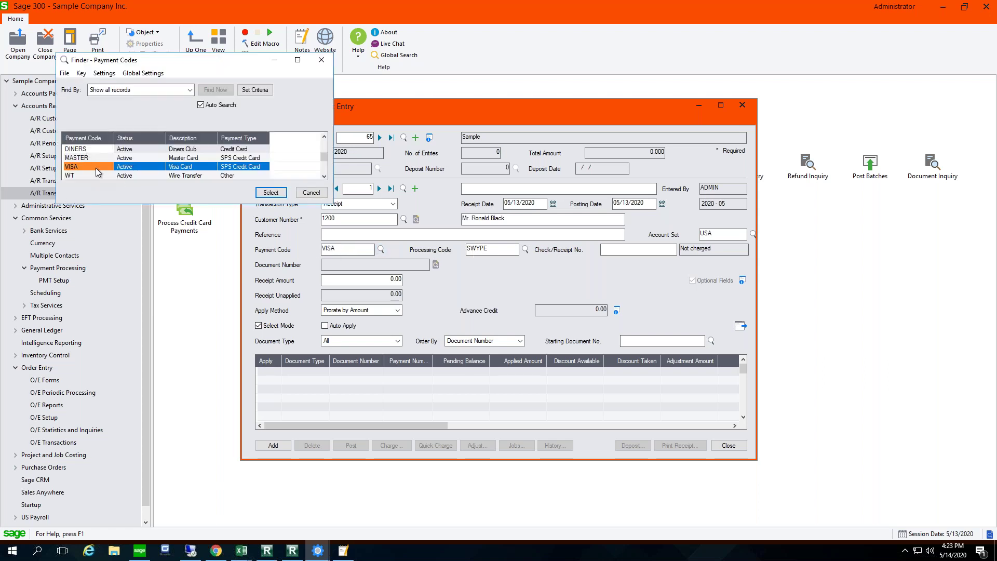
{"action": "scroll", "coordinate": [95, 167], "scroll_direction": "up", "scroll_amount": 2}
{"action": "scroll", "coordinate": [96, 166], "scroll_direction": "down", "scroll_amount": 3}
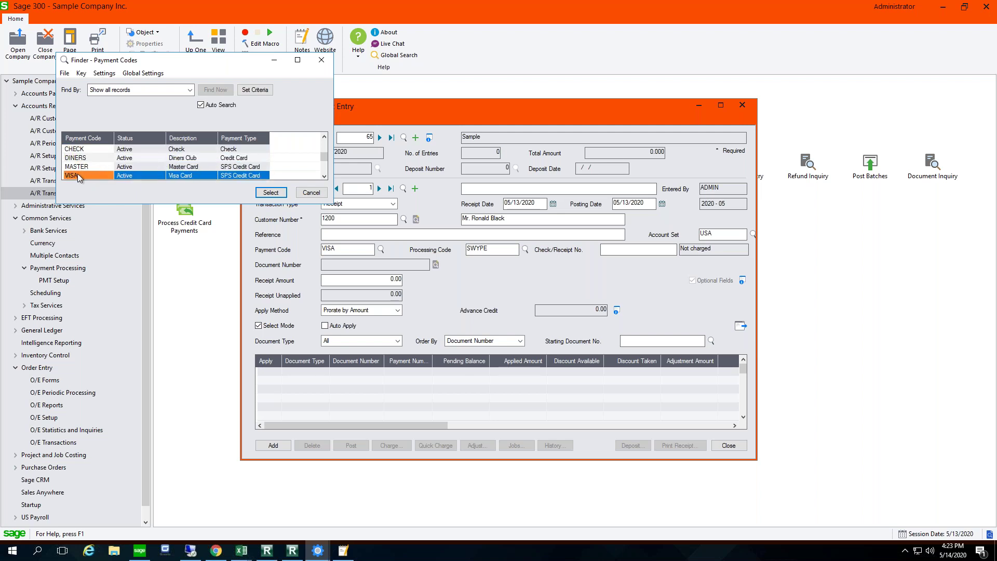
{"action": "double_click", "coordinate": [78, 173]}
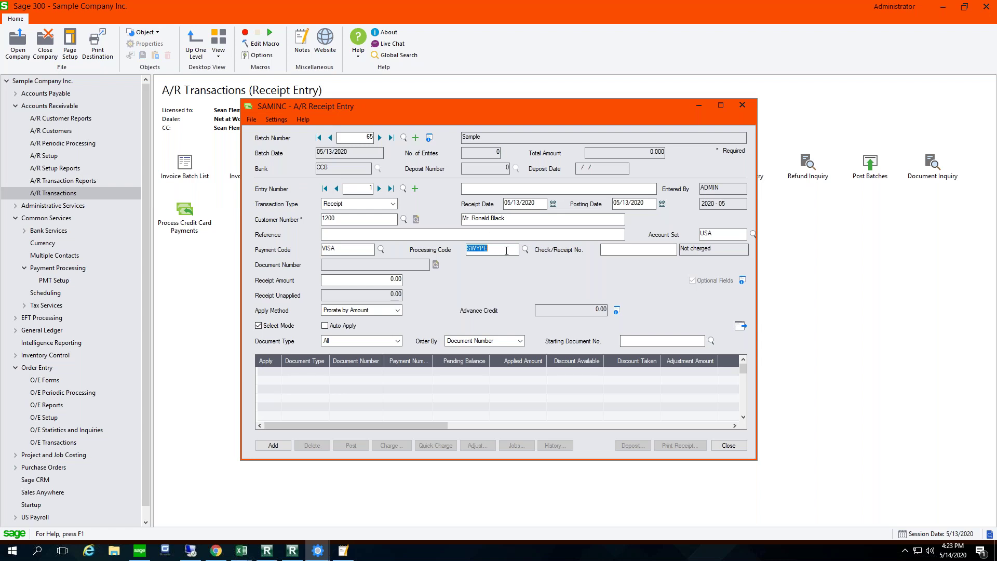
Step: Apply 406.27 to the 406.27 invoice, add the receipt, and quick-charge the card
{"action": "left_click", "coordinate": [378, 279]}
{"action": "left_click", "coordinate": [741, 325]}
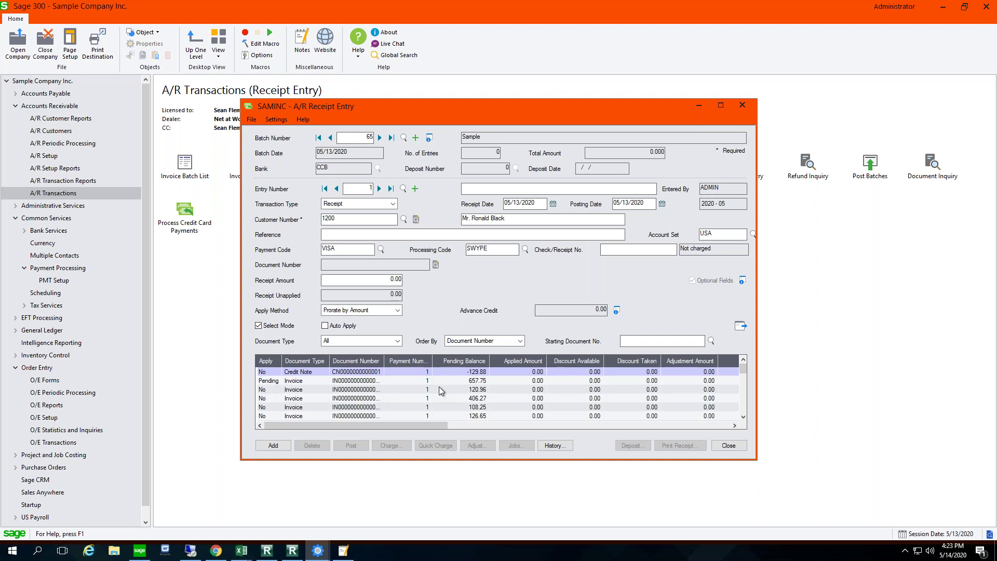
{"action": "left_click", "coordinate": [261, 398]}
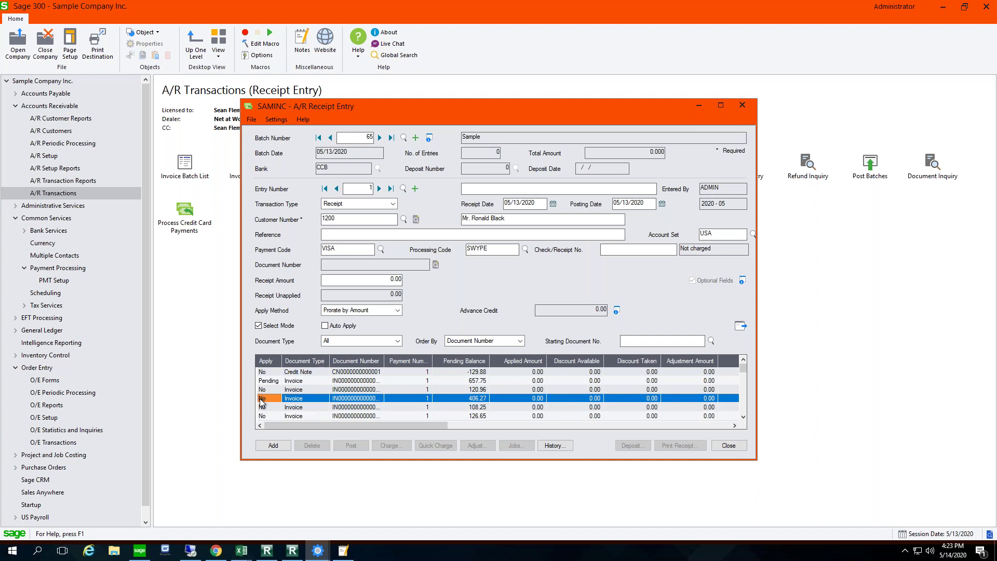
{"action": "double_click", "coordinate": [262, 400]}
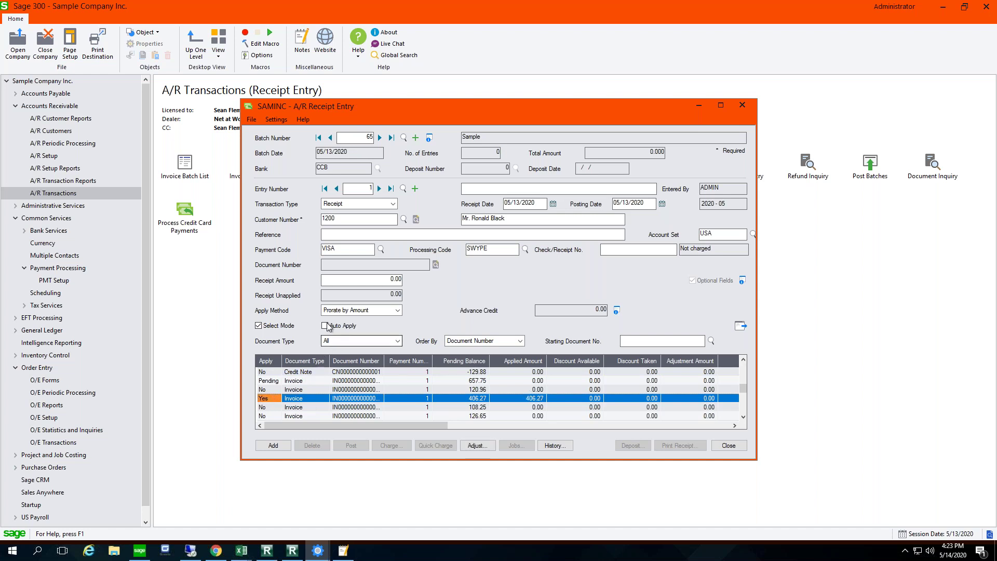
{"action": "left_click", "coordinate": [381, 280]}
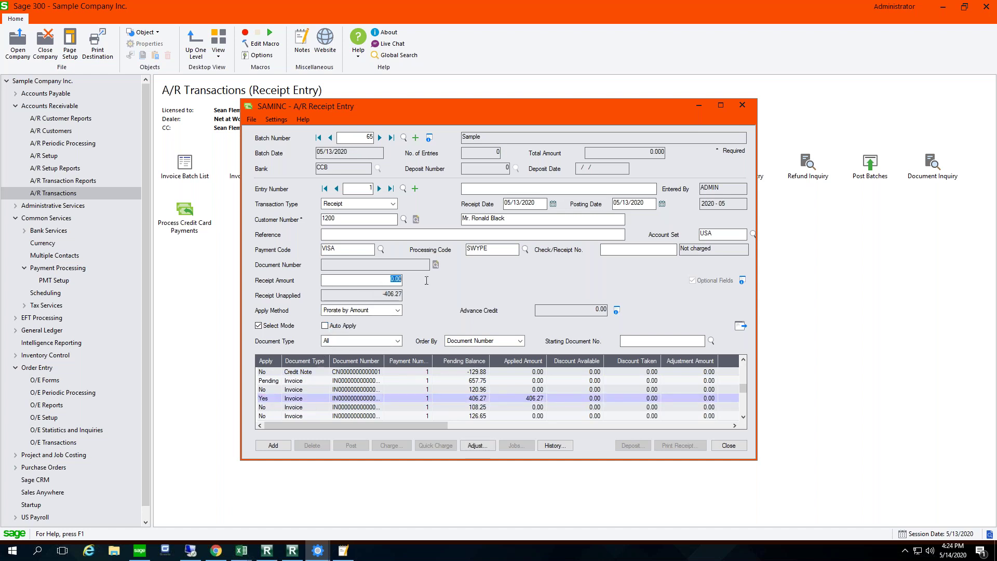
{"action": "type", "text": "406.27"}
{"action": "left_click", "coordinate": [274, 446]}
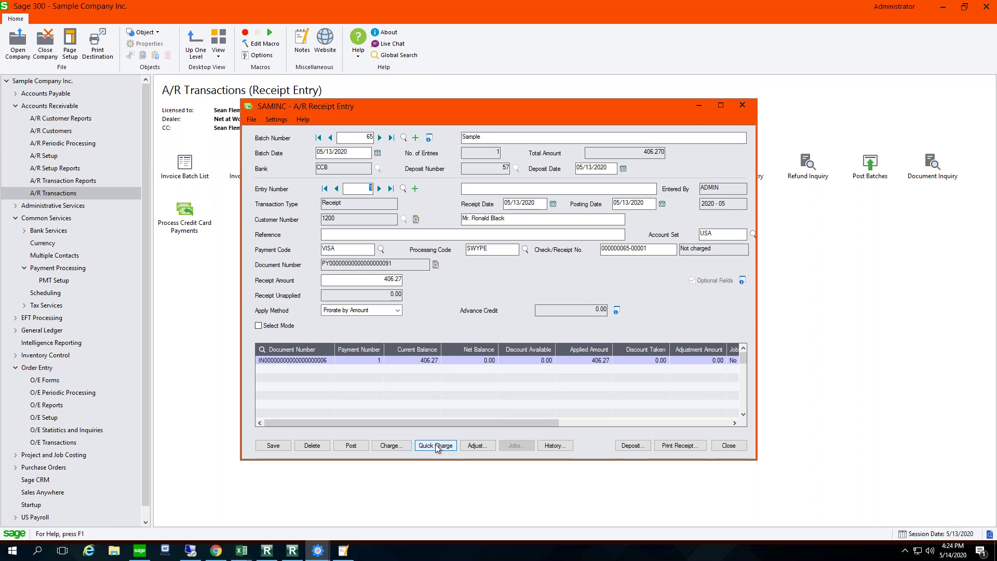
{"action": "left_click", "coordinate": [438, 447]}
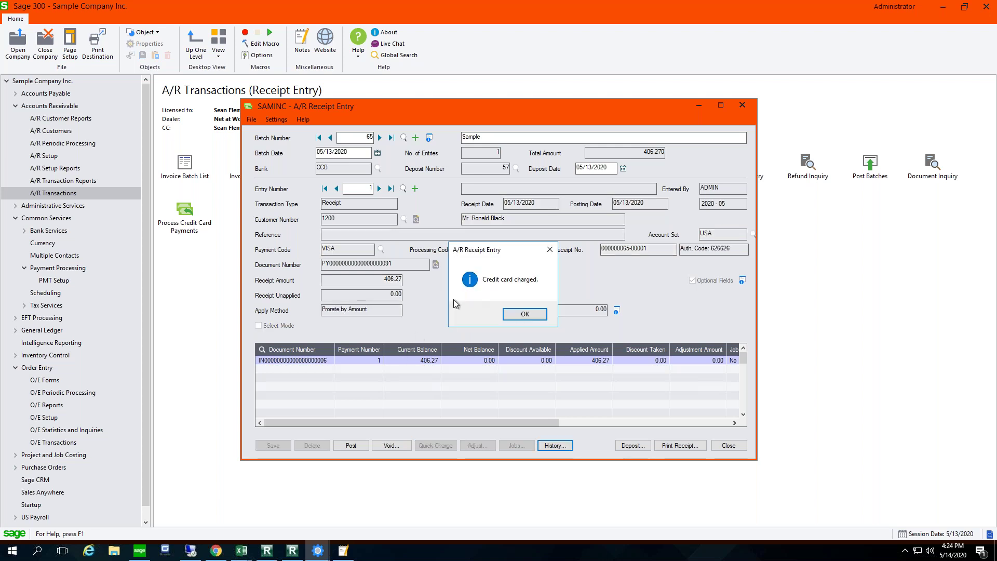
{"action": "left_click", "coordinate": [524, 314]}
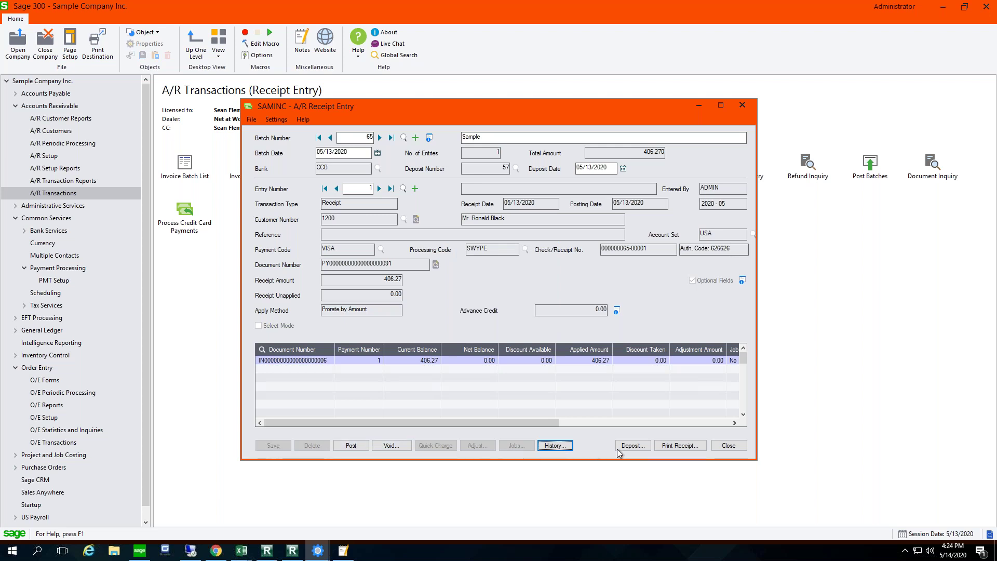
Step: Post receipt batch 65 and close A/R Receipt Entry
{"action": "left_click", "coordinate": [352, 446]}
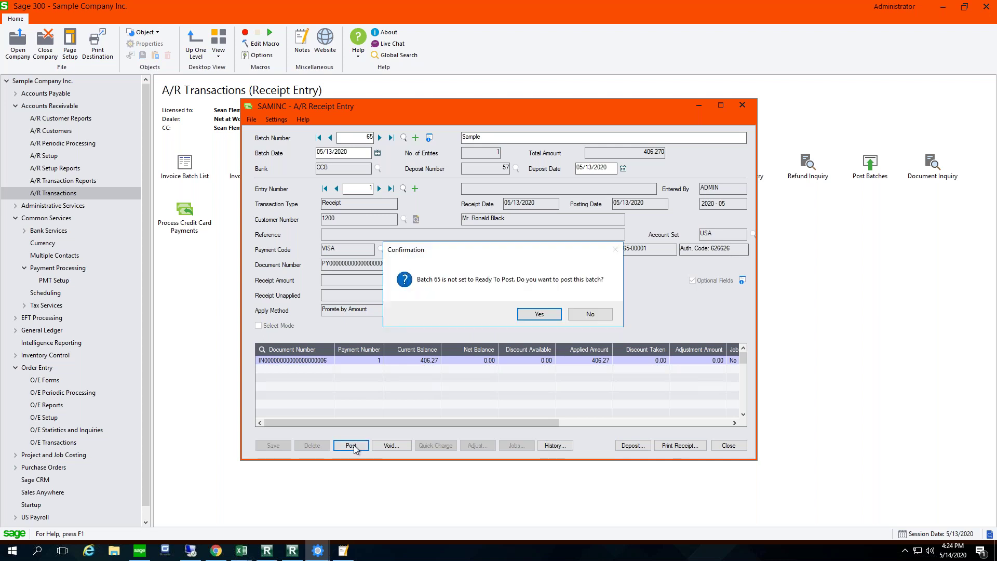
{"action": "left_click", "coordinate": [539, 314]}
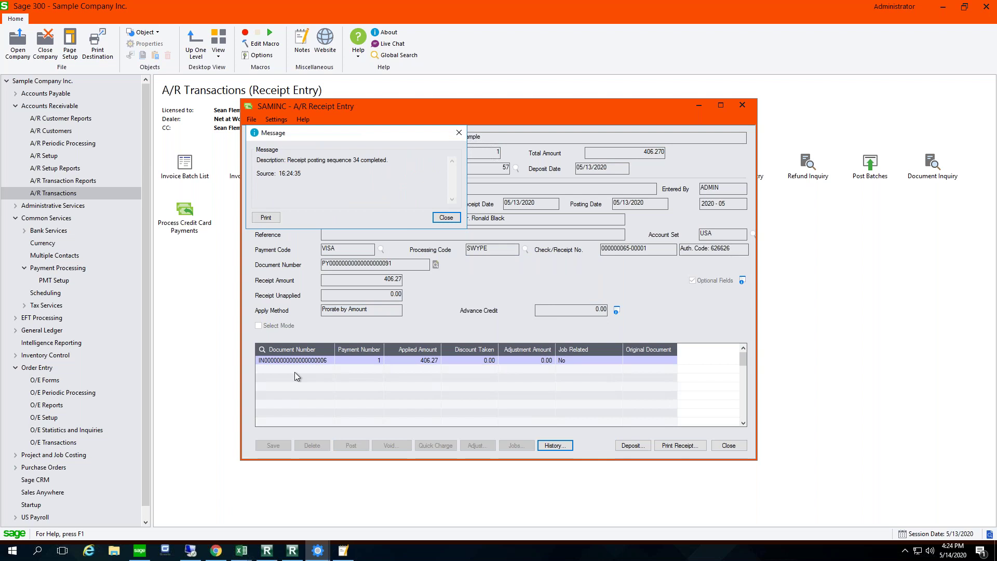
{"action": "left_click", "coordinate": [446, 217]}
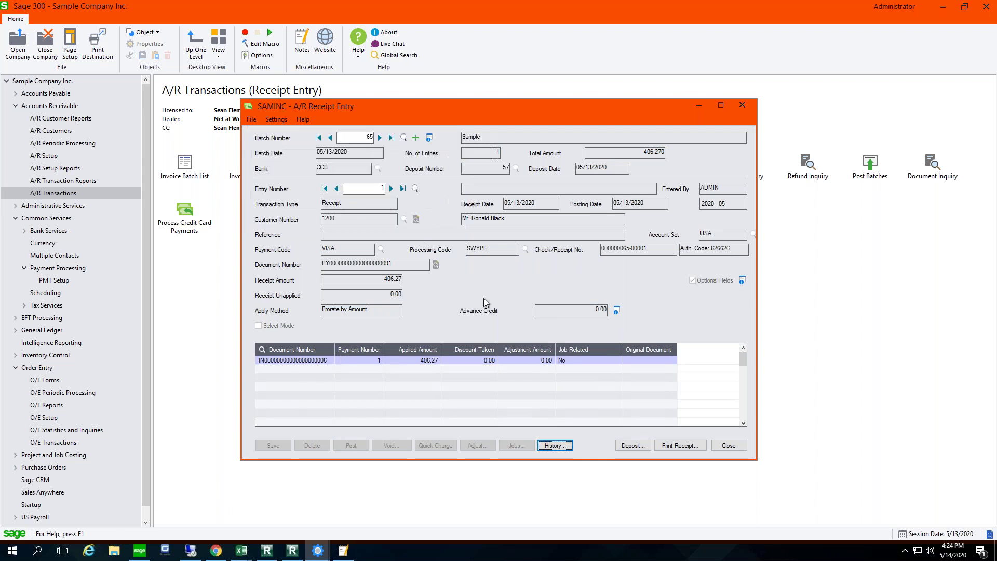
{"action": "left_click", "coordinate": [728, 446]}
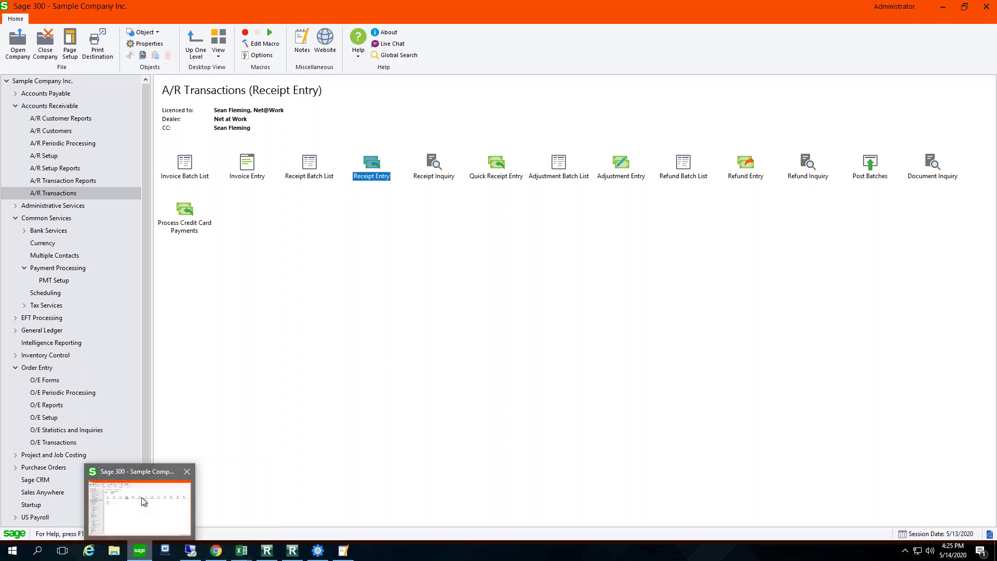
{"action": "left_click", "coordinate": [36, 369]}
Step: Start a new O/E order for customer J & Y Builders Ltd
{"action": "left_click", "coordinate": [183, 164]}
{"action": "double_click", "coordinate": [183, 165]}
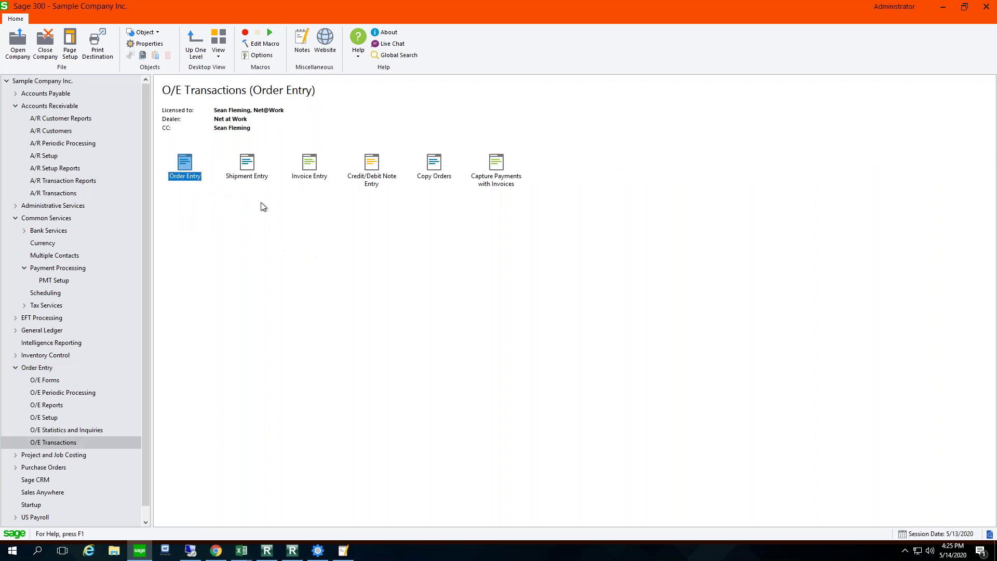
{"action": "double_click", "coordinate": [184, 166]}
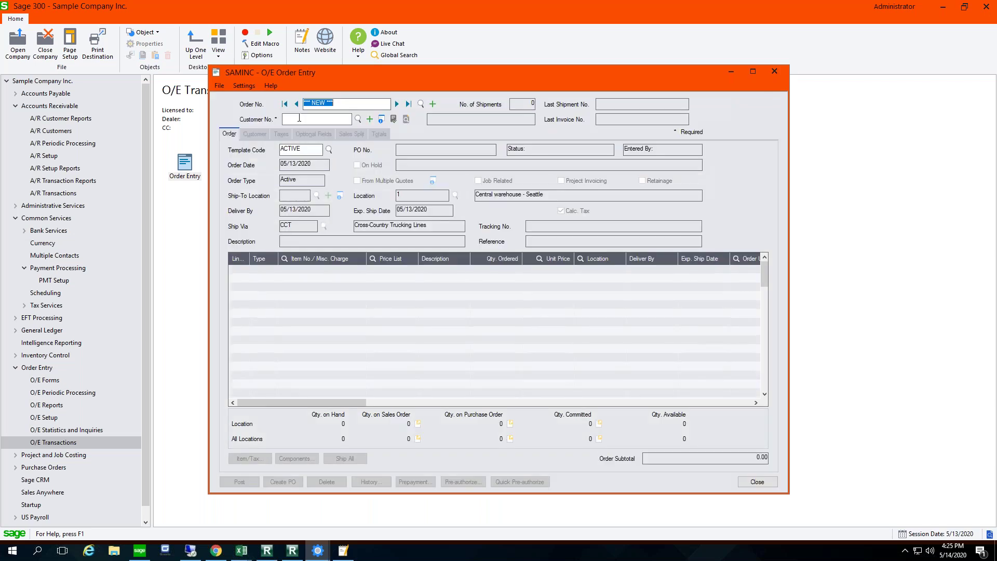
{"action": "left_click", "coordinate": [300, 119]}
{"action": "left_click", "coordinate": [357, 119]}
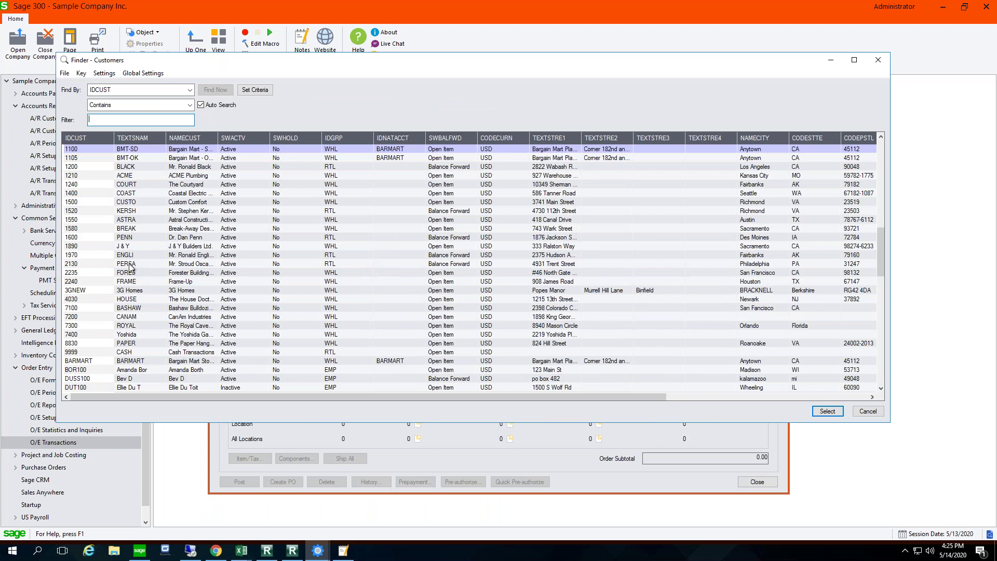
{"action": "double_click", "coordinate": [83, 246]}
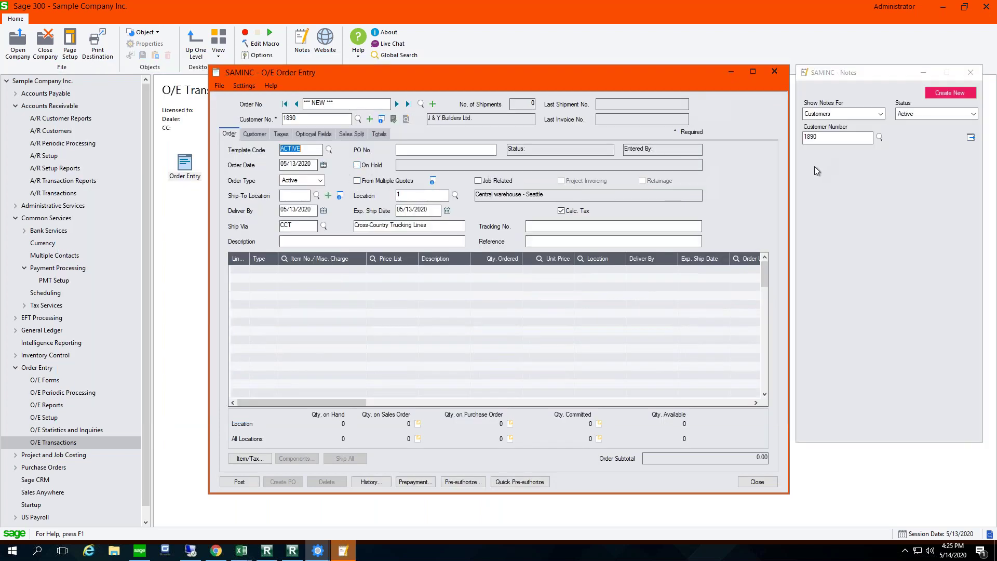
Step: Add a line for A1-310/0 Halogen Desk Lamp with quantity 1 ordered and shipped
{"action": "left_click", "coordinate": [311, 271]}
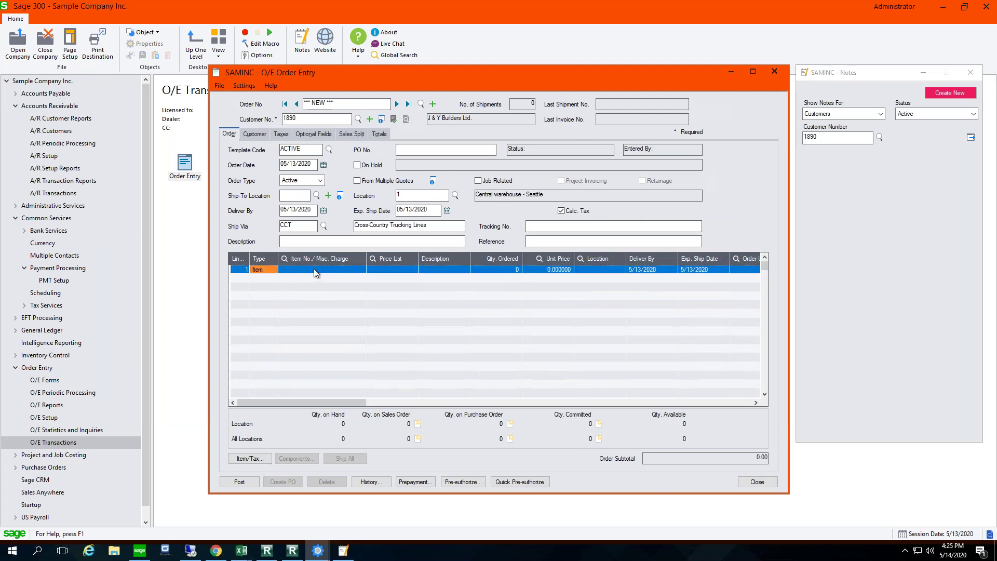
{"action": "key", "text": "F5"}
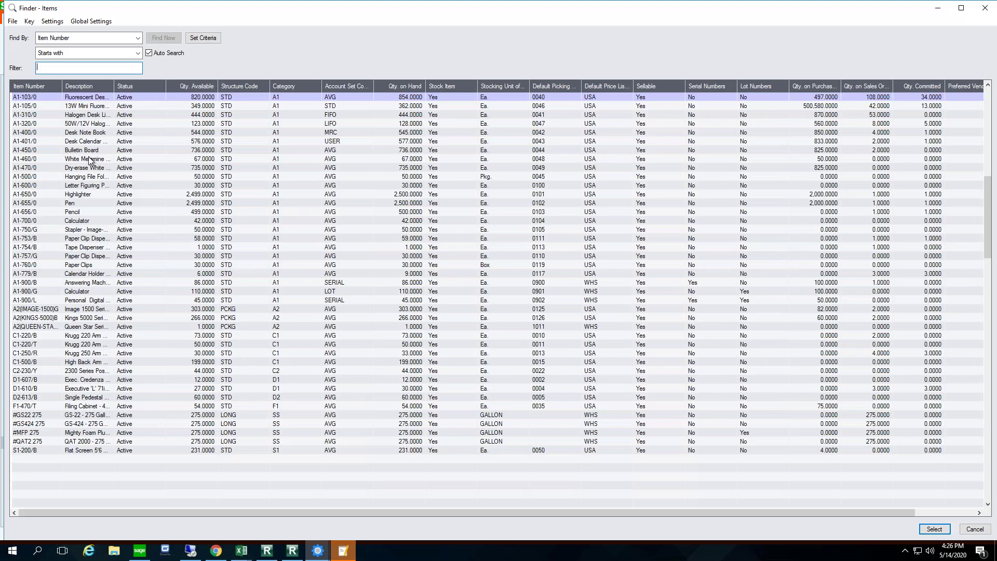
{"action": "double_click", "coordinate": [91, 115]}
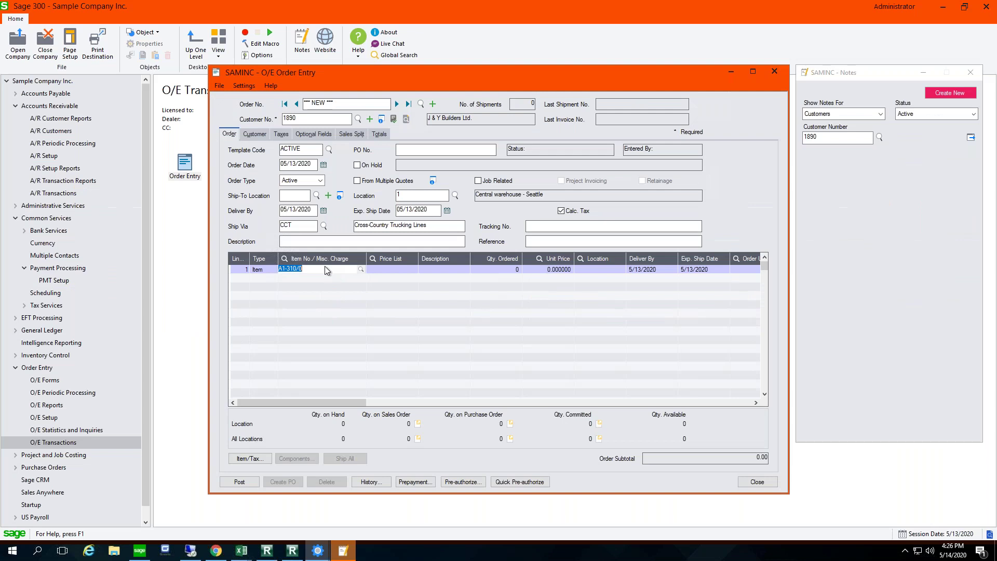
{"action": "key", "text": "Tab"}
{"action": "key", "text": "Tab"}
{"action": "type", "text": "1"}
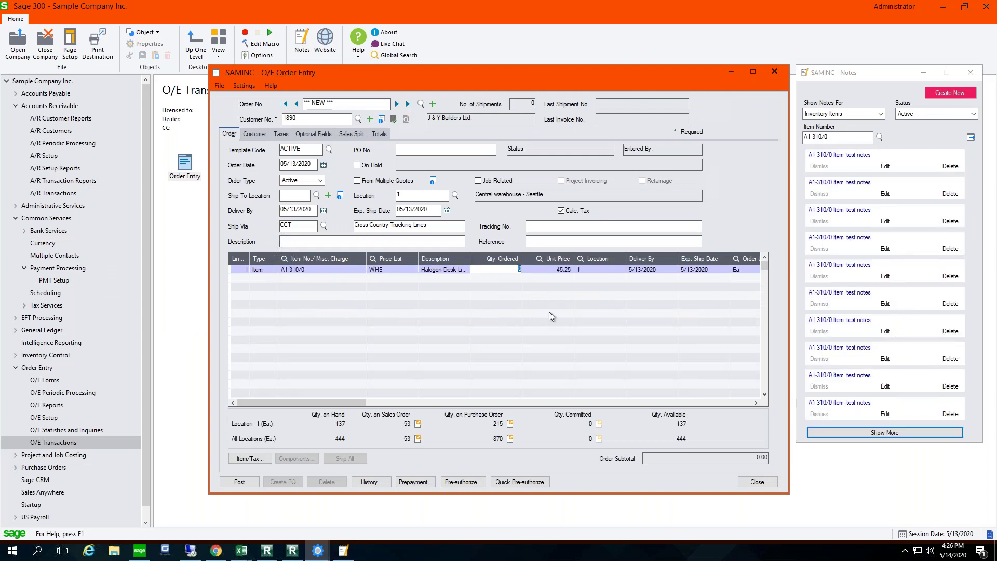
{"action": "key", "text": "Tab"}
{"action": "key", "text": "Tab"}
{"action": "key", "text": "Tab"}
{"action": "key", "text": "Tab"}
{"action": "key", "text": "Tab"}
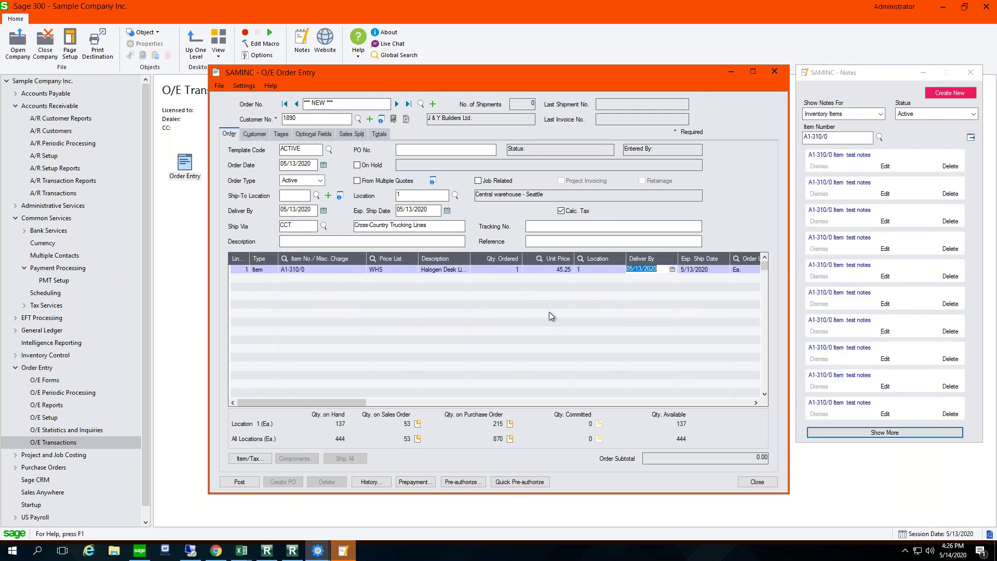
{"action": "key", "text": "Tab"}
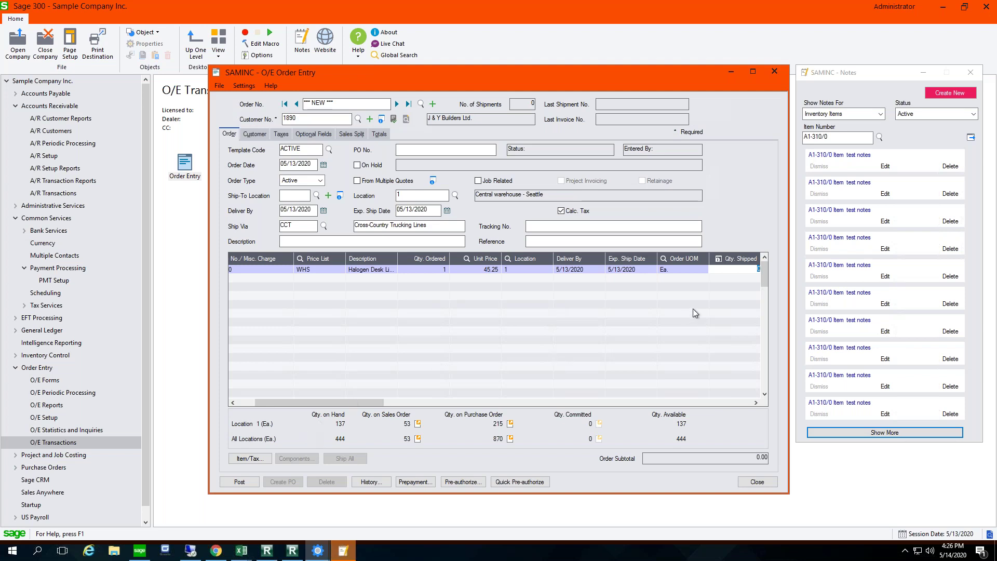
{"action": "key", "text": "Tab"}
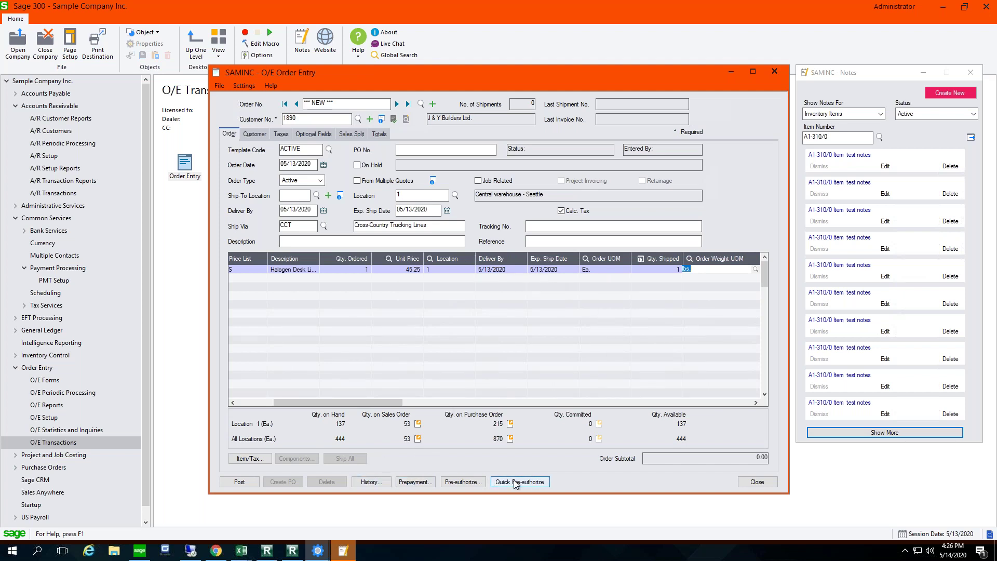
Step: Pre-authorize the order via processing code SWYPE using a one-time card
{"action": "left_click", "coordinate": [468, 482]}
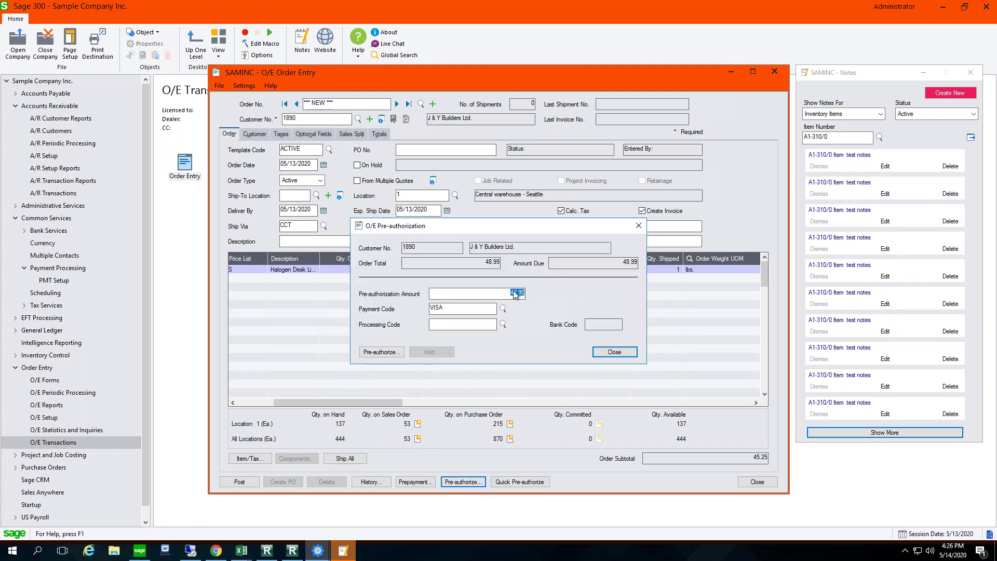
{"action": "left_click", "coordinate": [503, 325]}
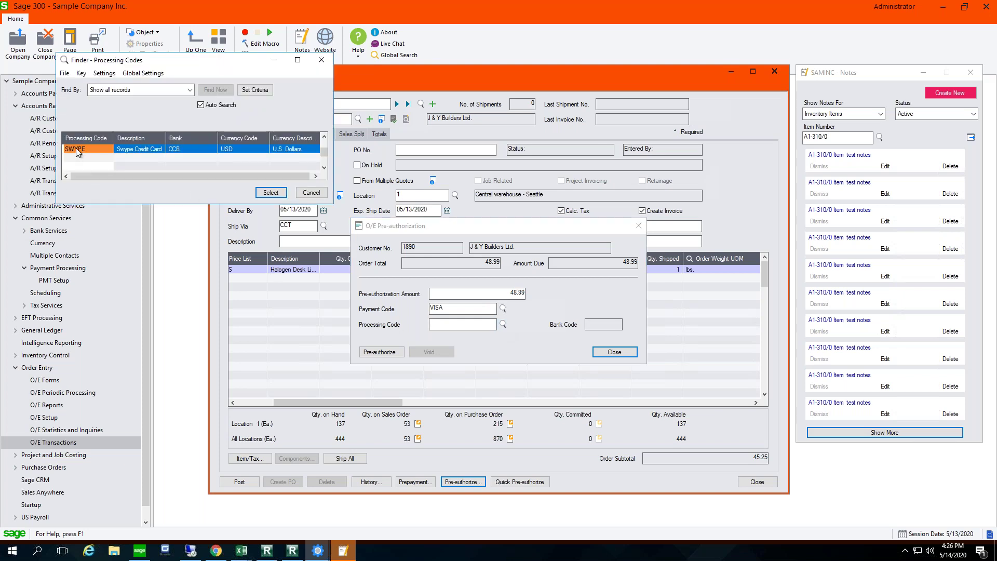
{"action": "double_click", "coordinate": [76, 149]}
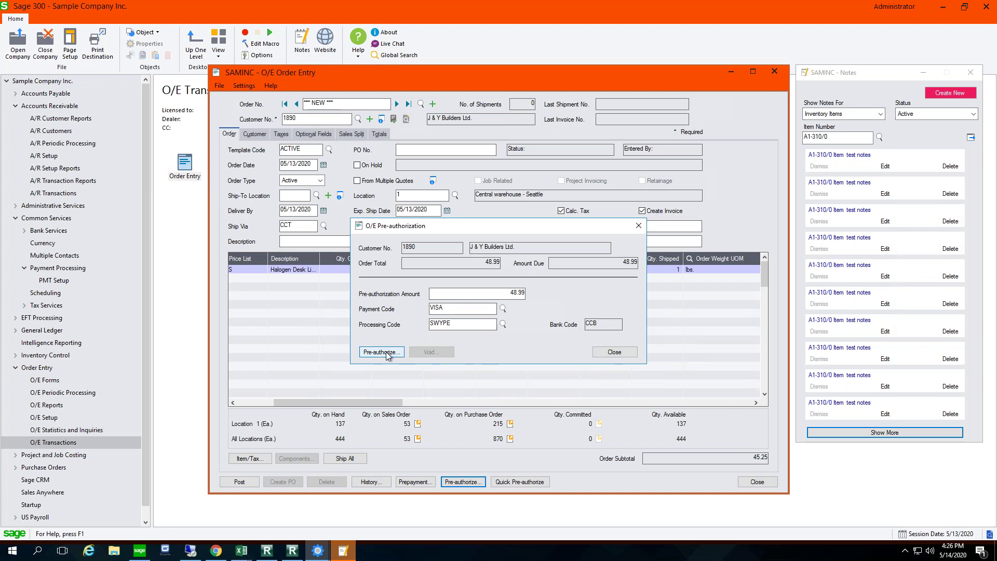
{"action": "left_click", "coordinate": [387, 356]}
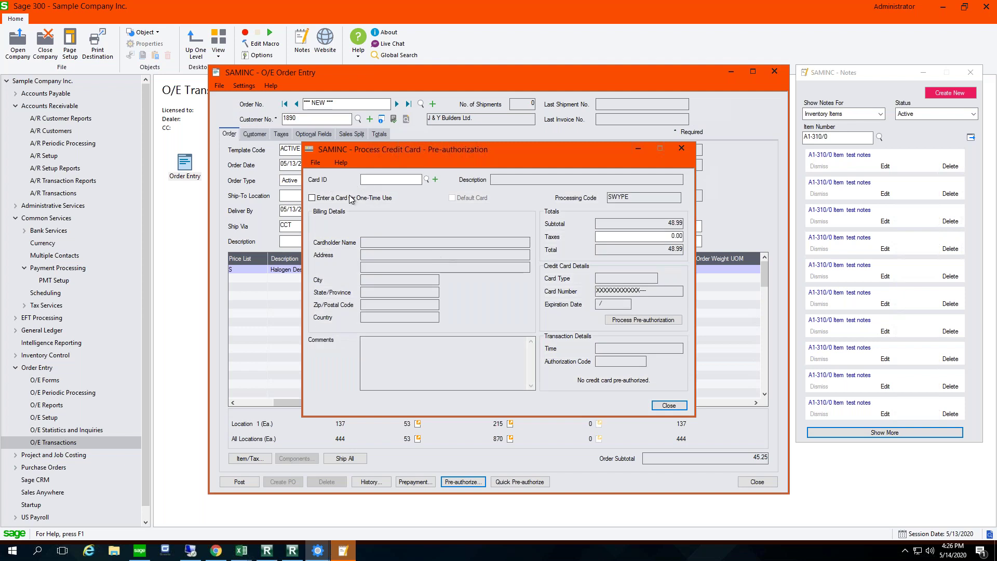
{"action": "left_click", "coordinate": [312, 198]}
{"action": "left_click", "coordinate": [312, 197]}
{"action": "left_click", "coordinate": [312, 198]}
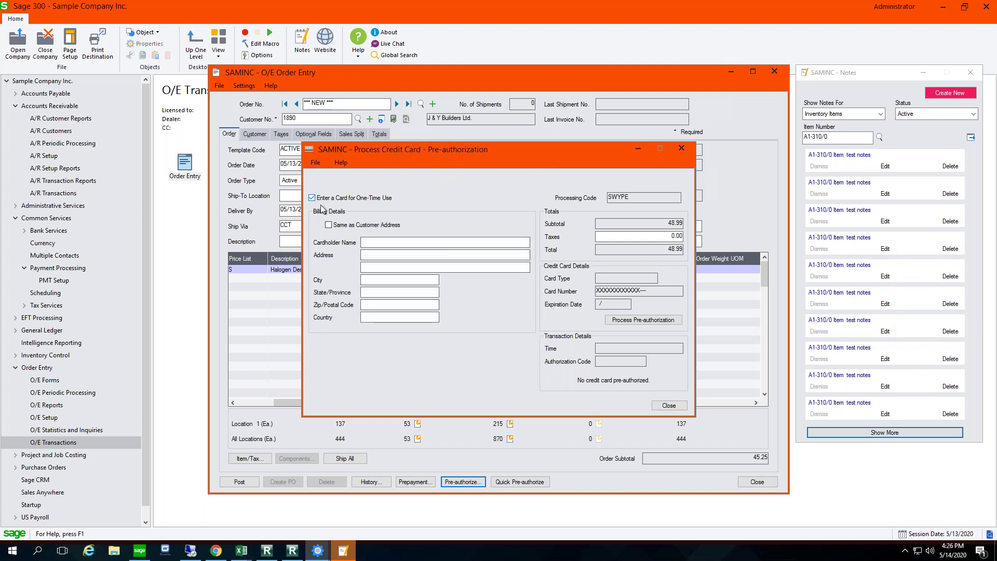
{"action": "left_click", "coordinate": [656, 322]}
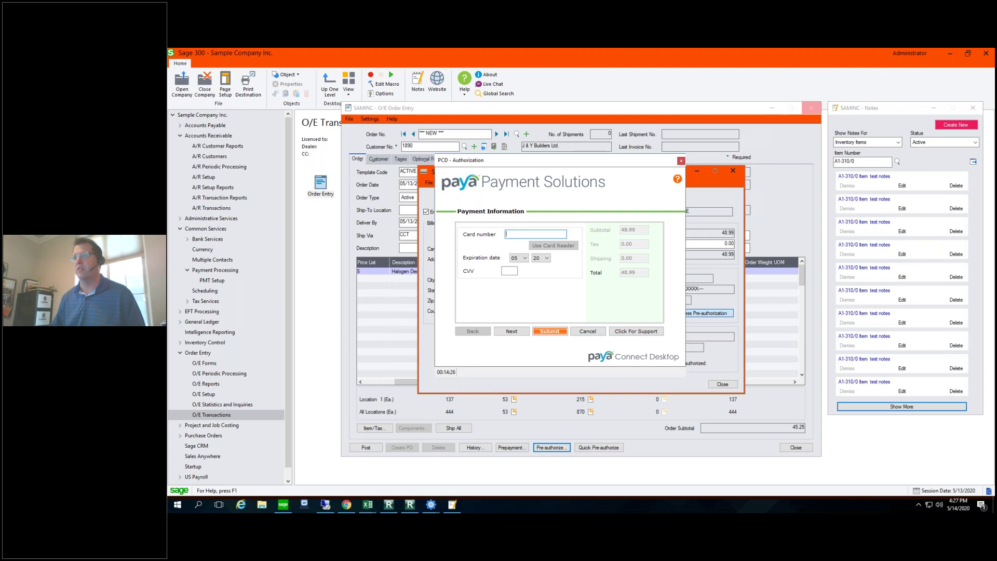
Step: Cancel the Paya card entry and close the Process Credit Card window without authorizing a card
{"action": "left_click", "coordinate": [506, 270]}
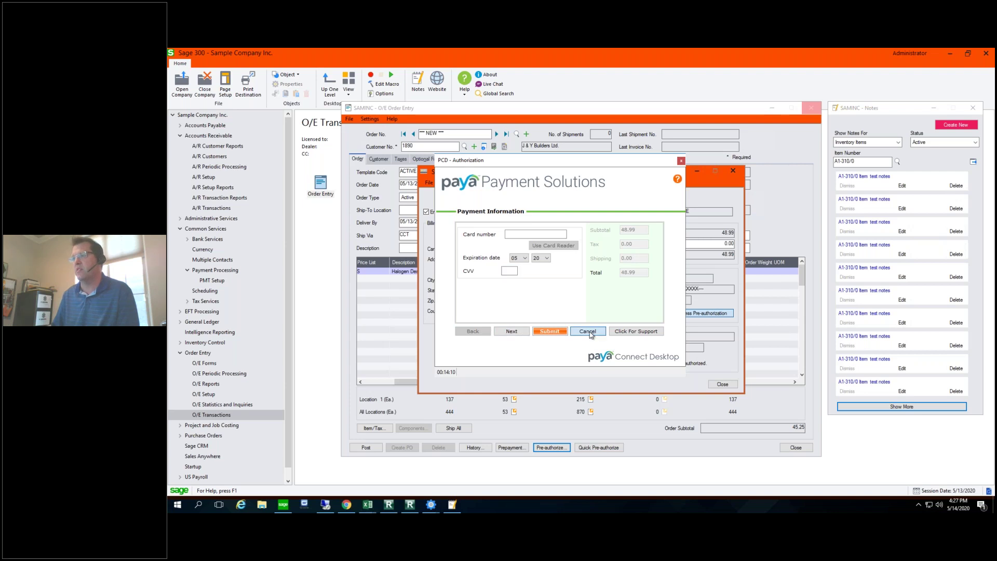
{"action": "left_click", "coordinate": [588, 331]}
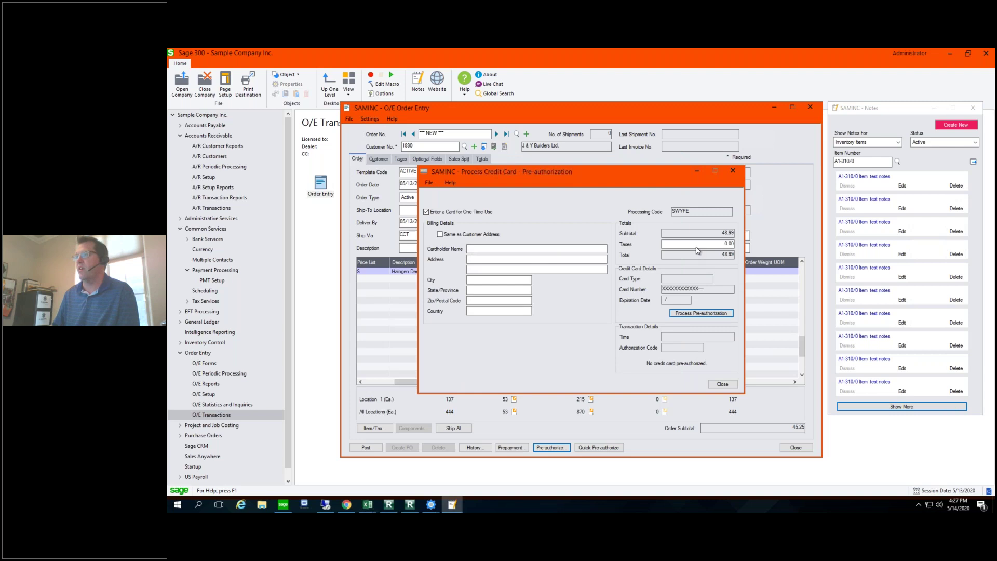
{"action": "left_click", "coordinate": [722, 385]}
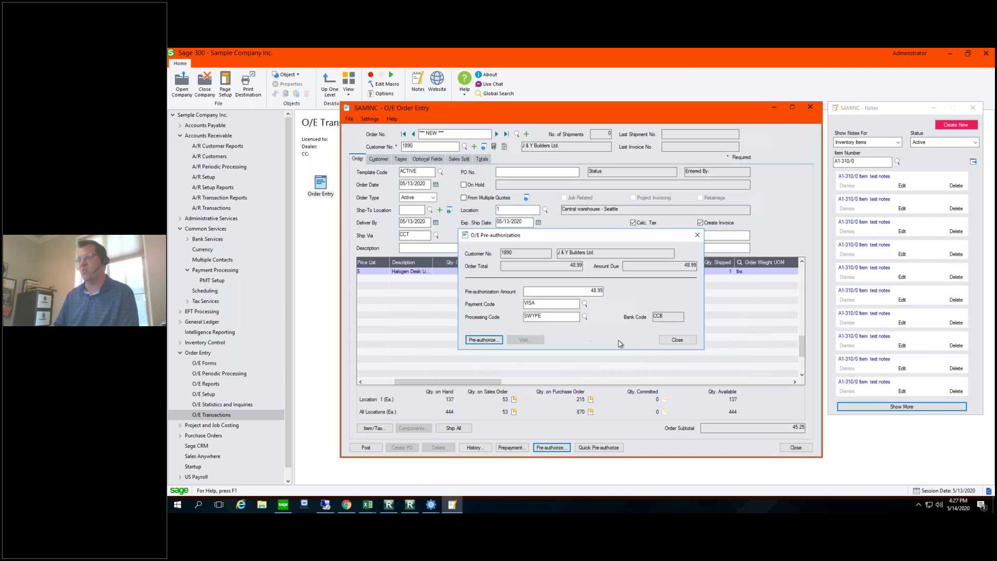
Step: Start a one-time-use card pre-authorization billed to the customer's own address
{"action": "left_click", "coordinate": [484, 340]}
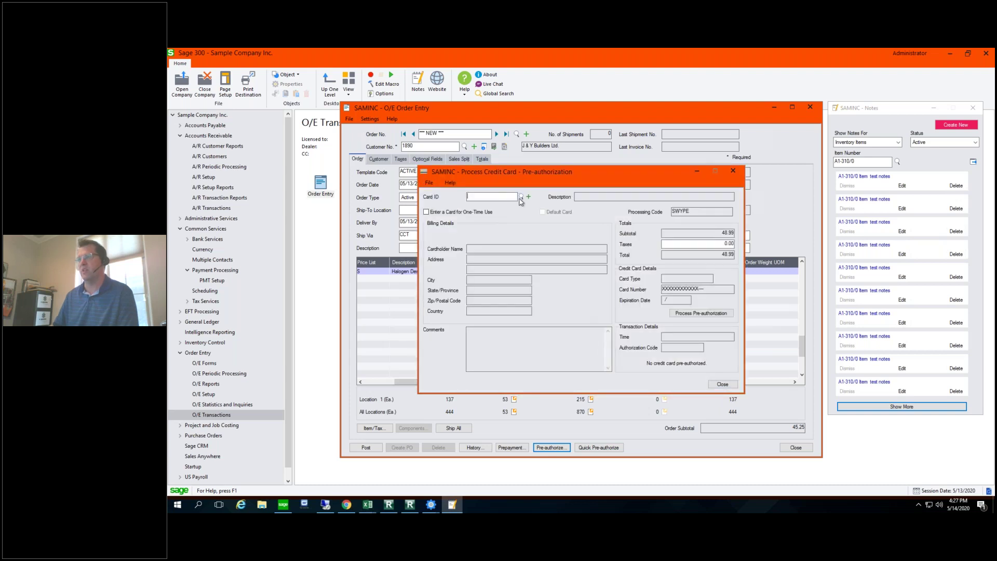
{"action": "left_click", "coordinate": [521, 197]}
{"action": "left_click", "coordinate": [423, 206]}
{"action": "left_click", "coordinate": [427, 213]}
{"action": "left_click", "coordinate": [441, 235]}
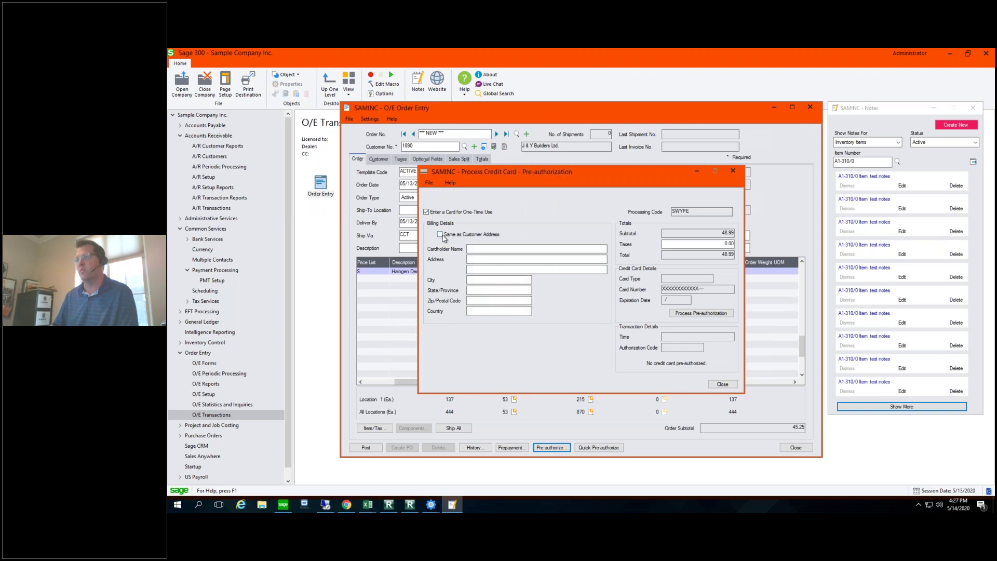
{"action": "left_click", "coordinate": [699, 315]}
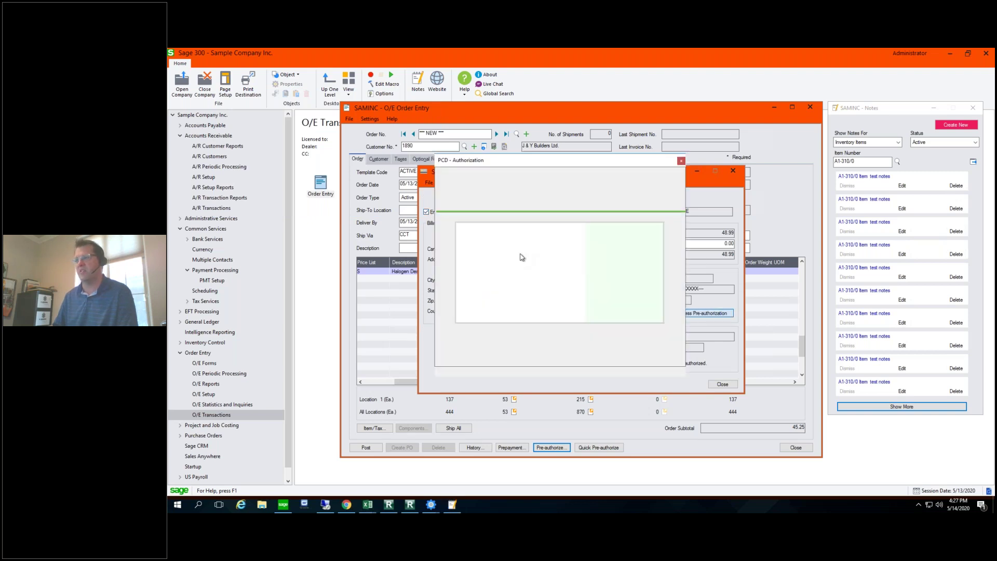
Step: Enter the Visa card number and security code, submit the 48.99 pre-authorization, and acknowledge it
{"action": "type", "text": "4111"}
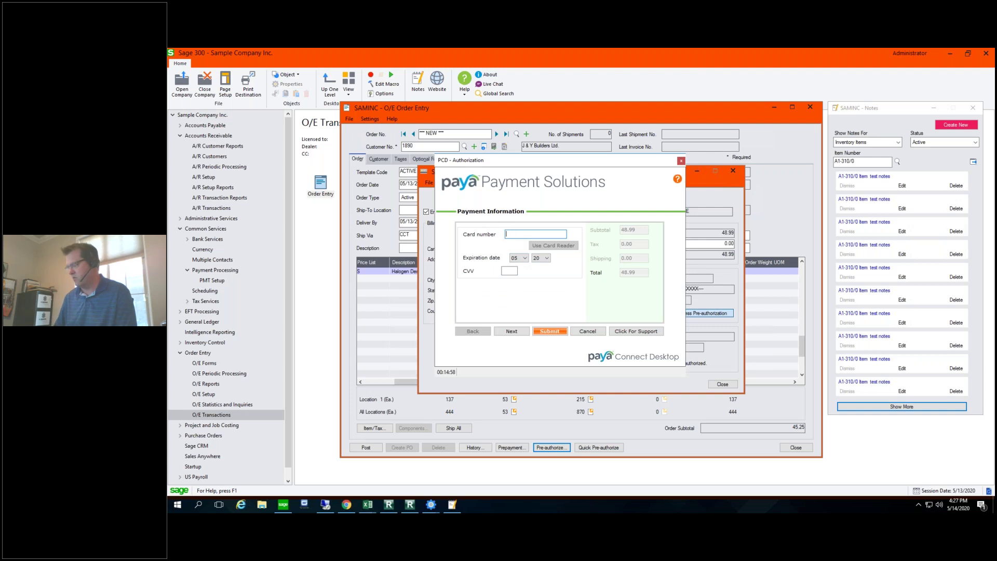
{"action": "type", "text": "11111111"}
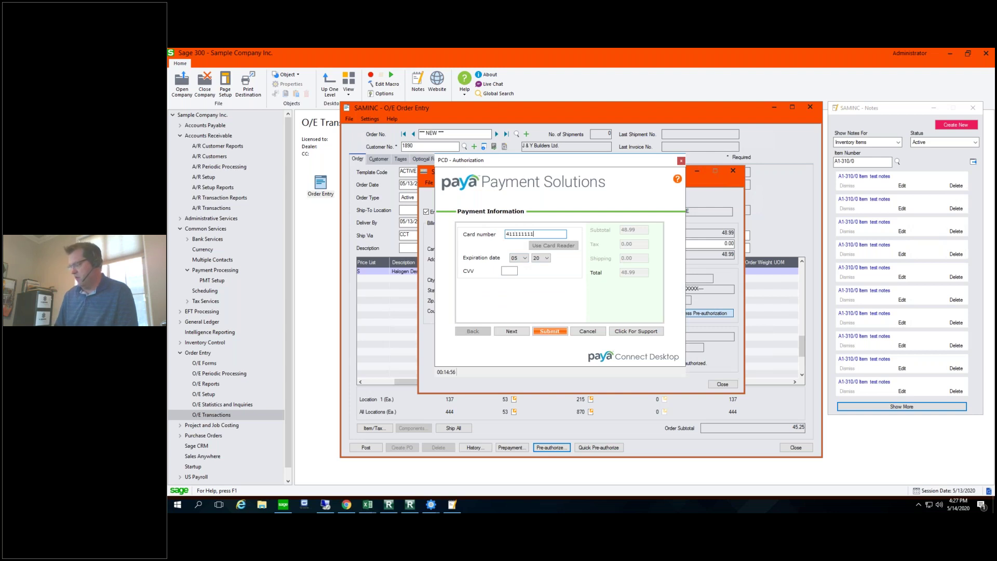
{"action": "type", "text": "1111"}
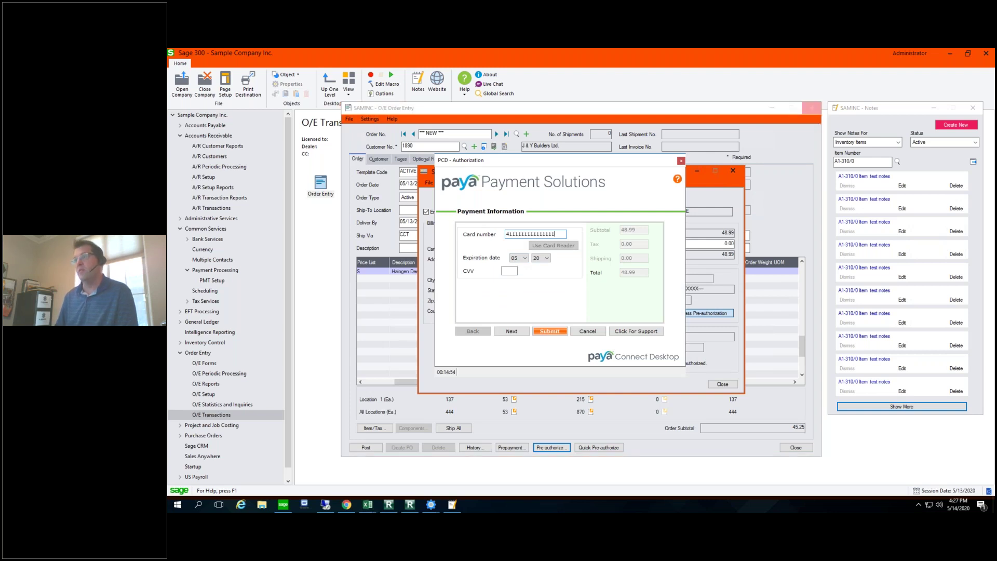
{"action": "left_click", "coordinate": [512, 271]}
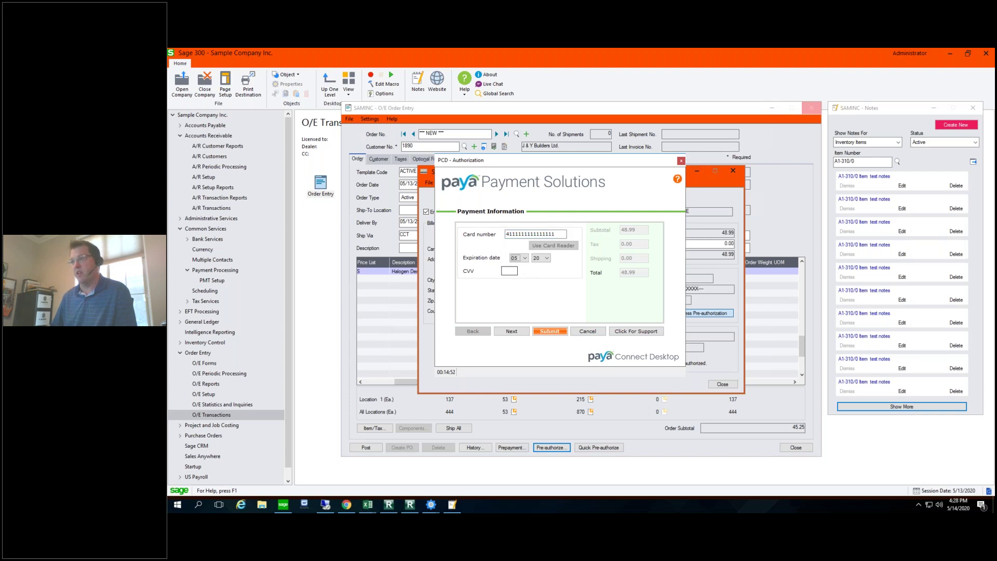
{"action": "type", "text": "06"}
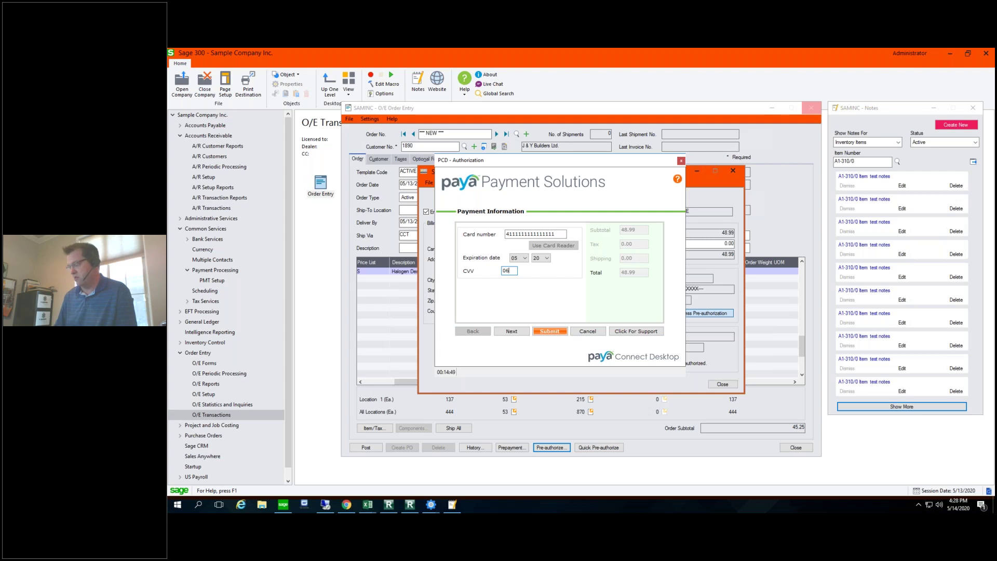
{"action": "type", "text": "55"}
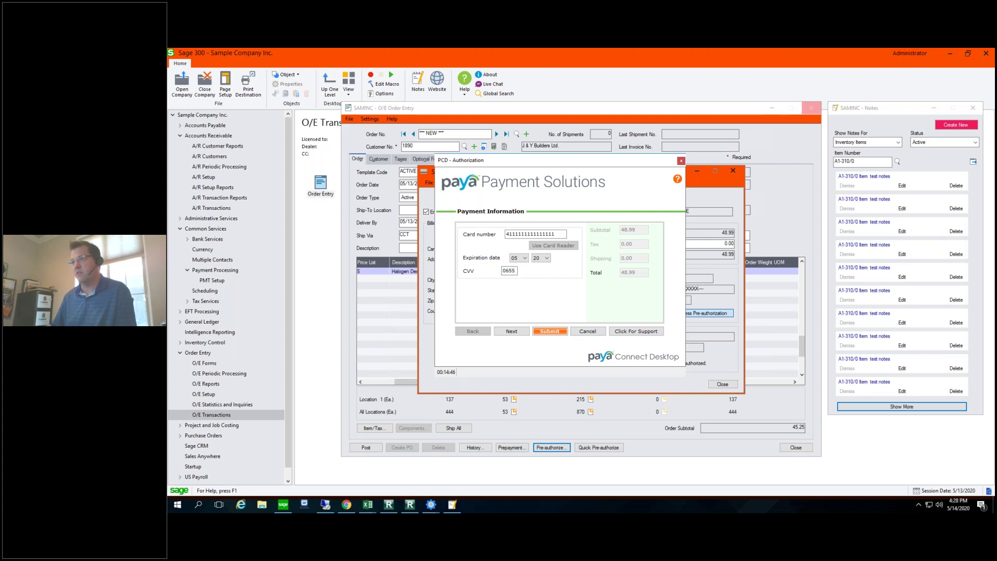
{"action": "left_click", "coordinate": [511, 332]}
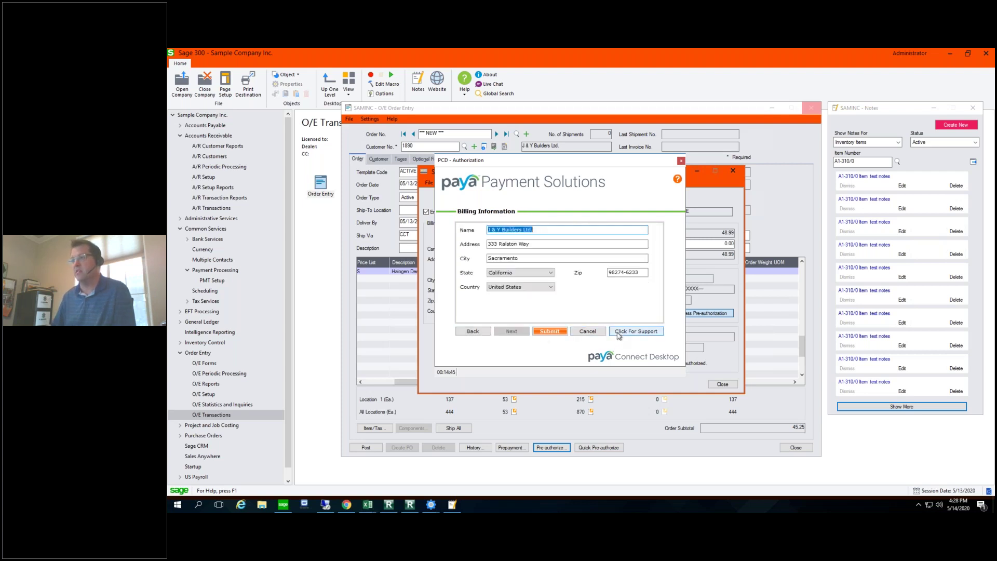
{"action": "left_click", "coordinate": [554, 332]}
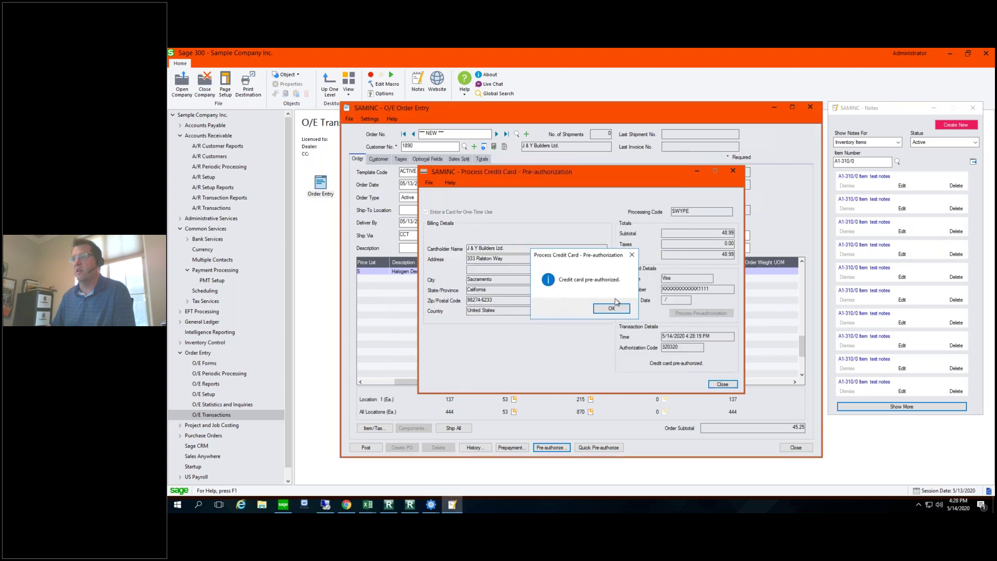
{"action": "left_click", "coordinate": [612, 308]}
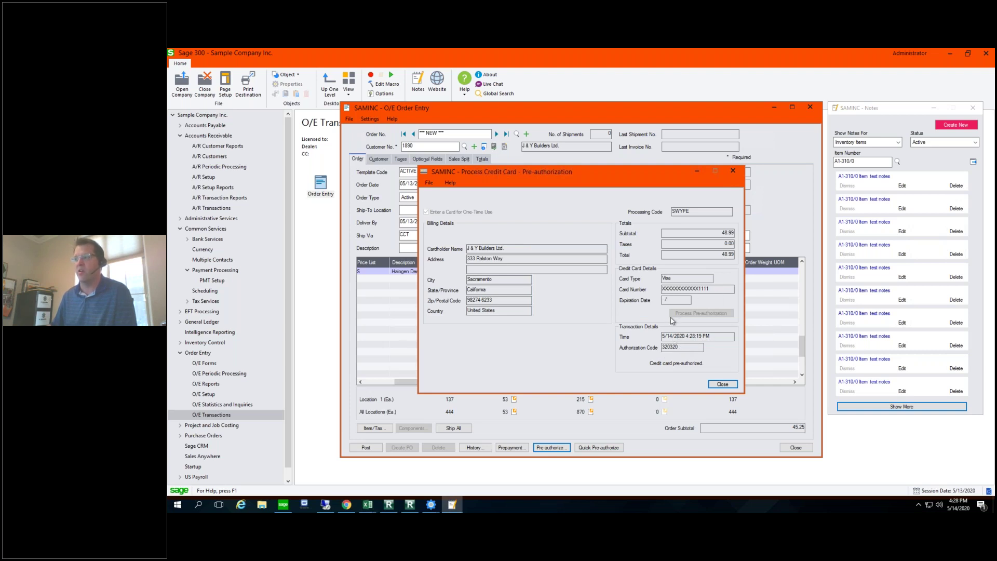
Step: Close the Process Credit Card and O/E Pre-authorization windows to return to the desk-lamp order
{"action": "left_click", "coordinate": [723, 384]}
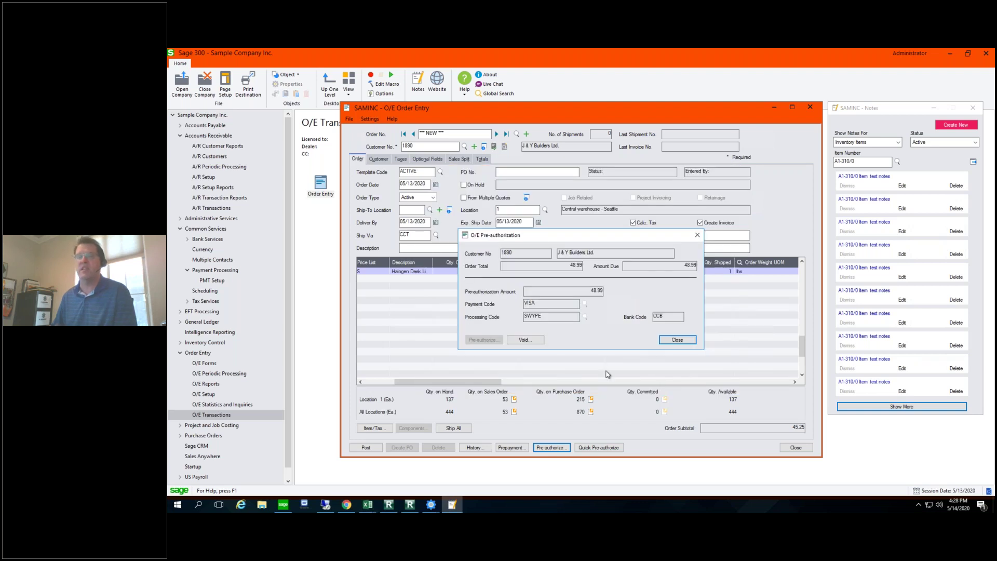
{"action": "left_click", "coordinate": [678, 341]}
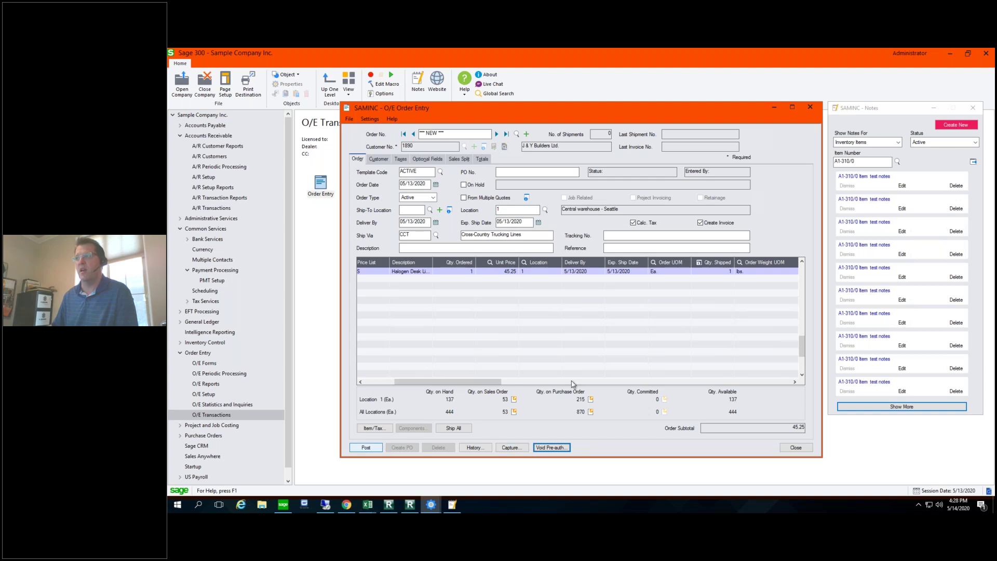
Step: Review the 48.99 prepayment details, then ship all items on the desk-lamp order
{"action": "left_click", "coordinate": [512, 447]}
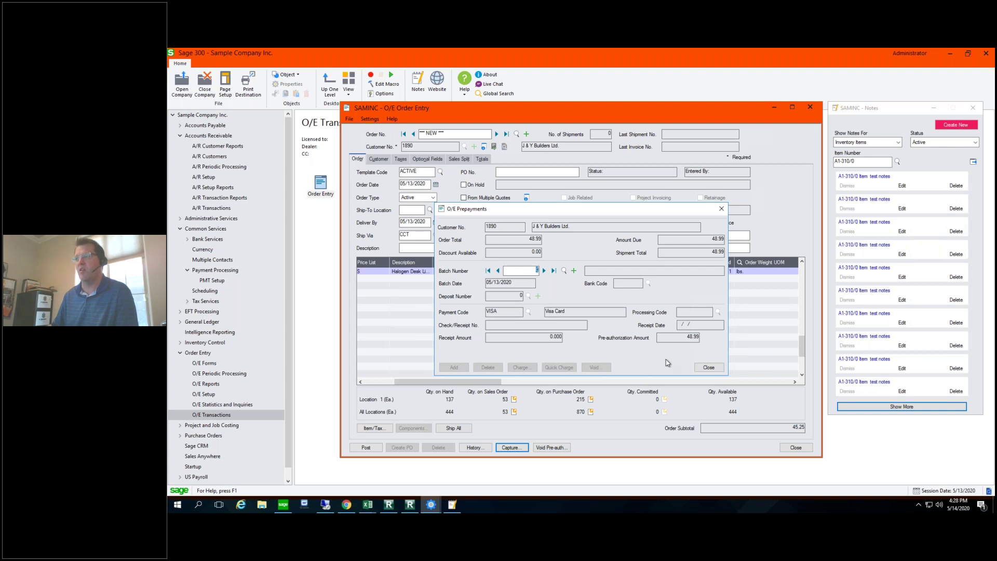
{"action": "left_click", "coordinate": [708, 367]}
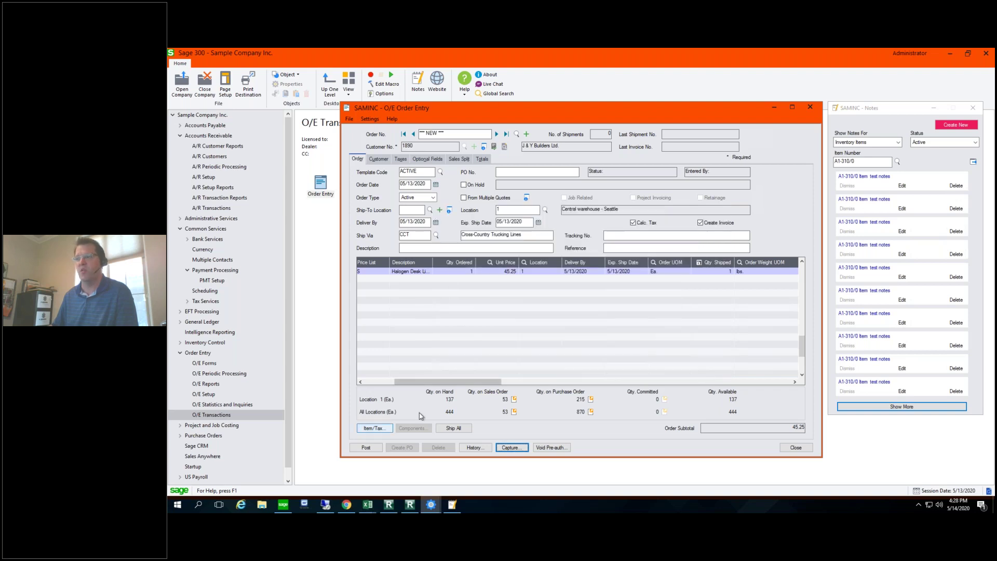
{"action": "left_click", "coordinate": [451, 428]}
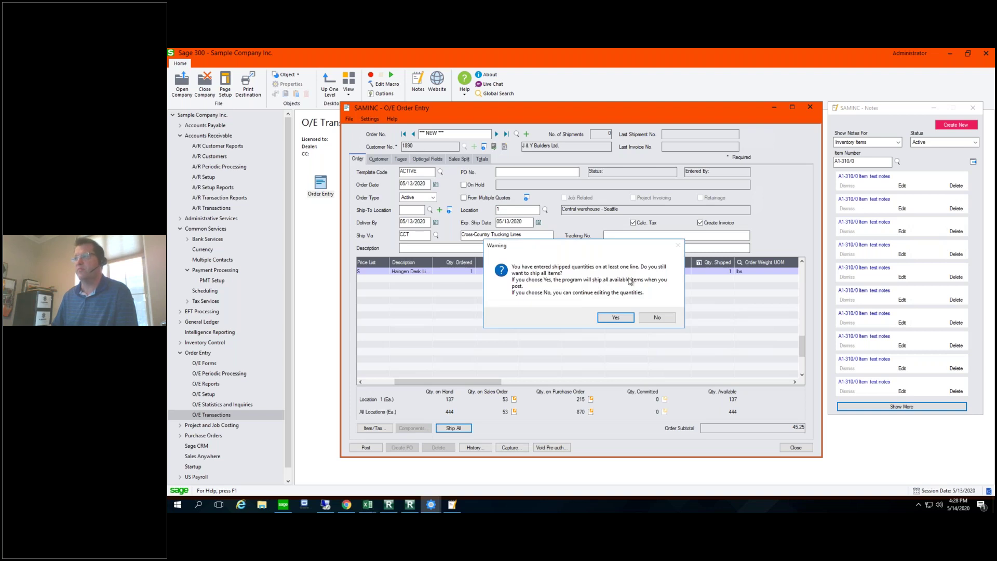
{"action": "left_click", "coordinate": [617, 317]}
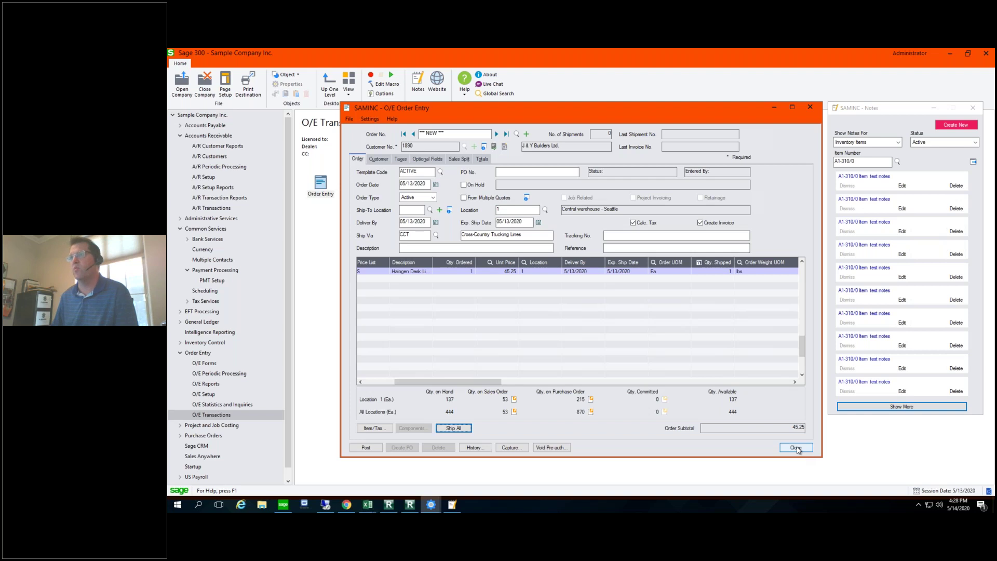
Step: Try closing the order without posting and dismiss the must-post error
{"action": "left_click", "coordinate": [796, 447]}
{"action": "left_click", "coordinate": [588, 310]}
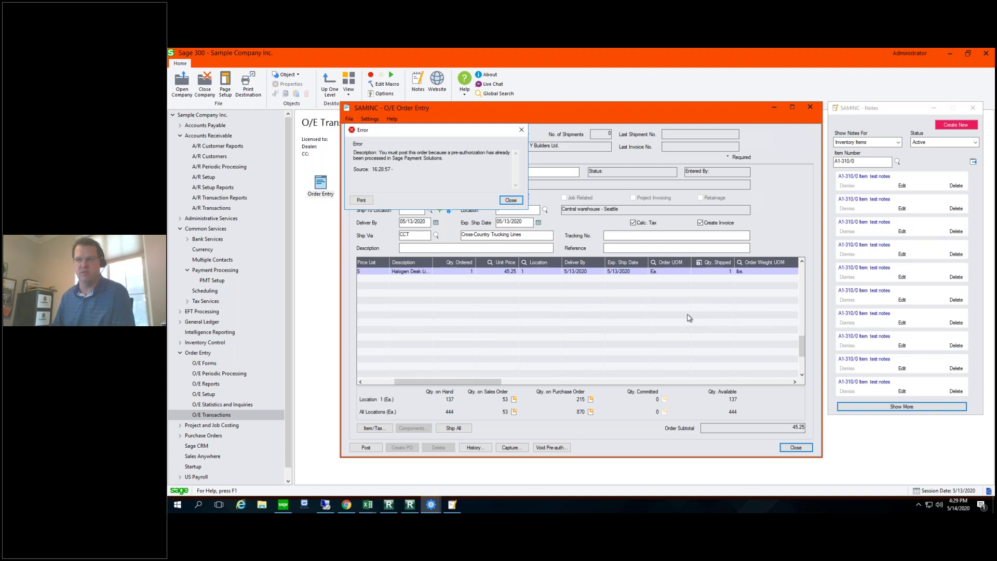
{"action": "left_click", "coordinate": [511, 201]}
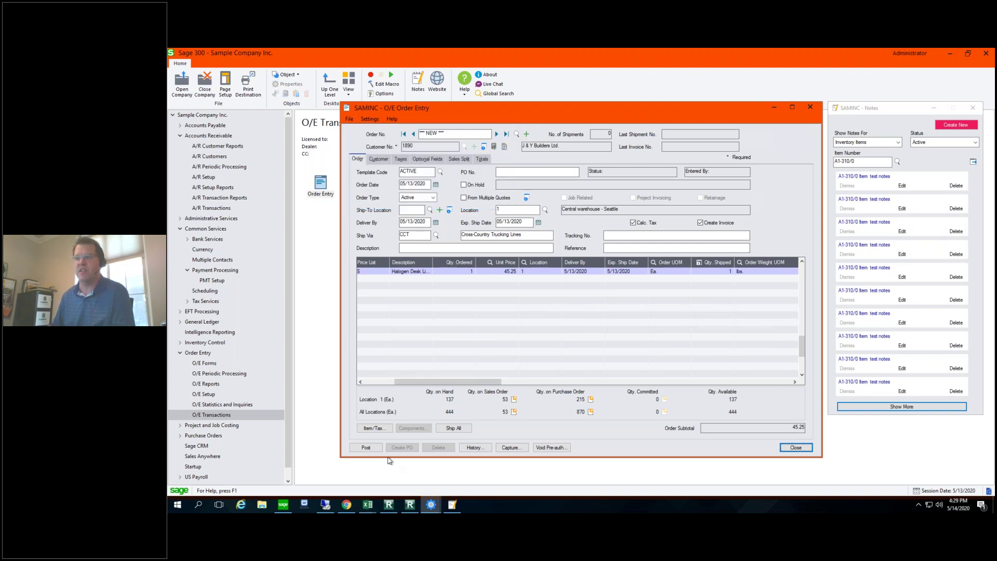
Step: Try posting the order, dismiss the capture-required error, and minimize Order Entry
{"action": "left_click", "coordinate": [375, 450]}
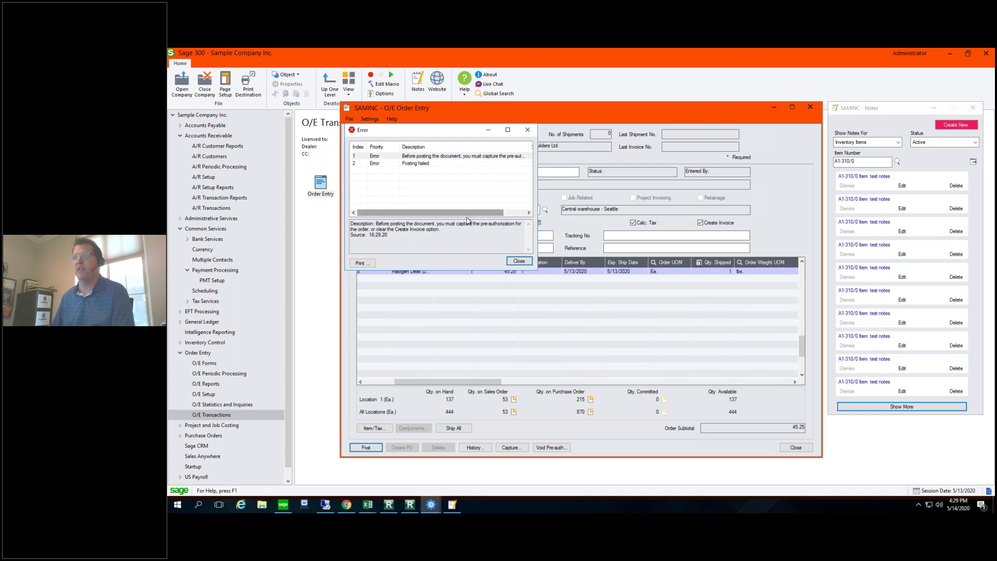
{"action": "left_click_drag", "start_coordinate": [468, 221], "coordinate": [487, 226]}
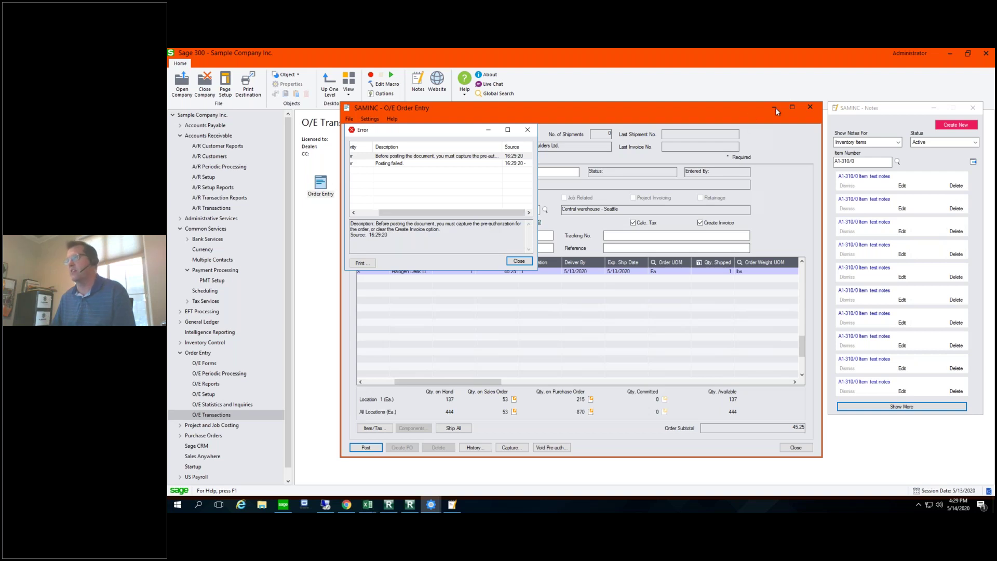
{"action": "left_click", "coordinate": [519, 261]}
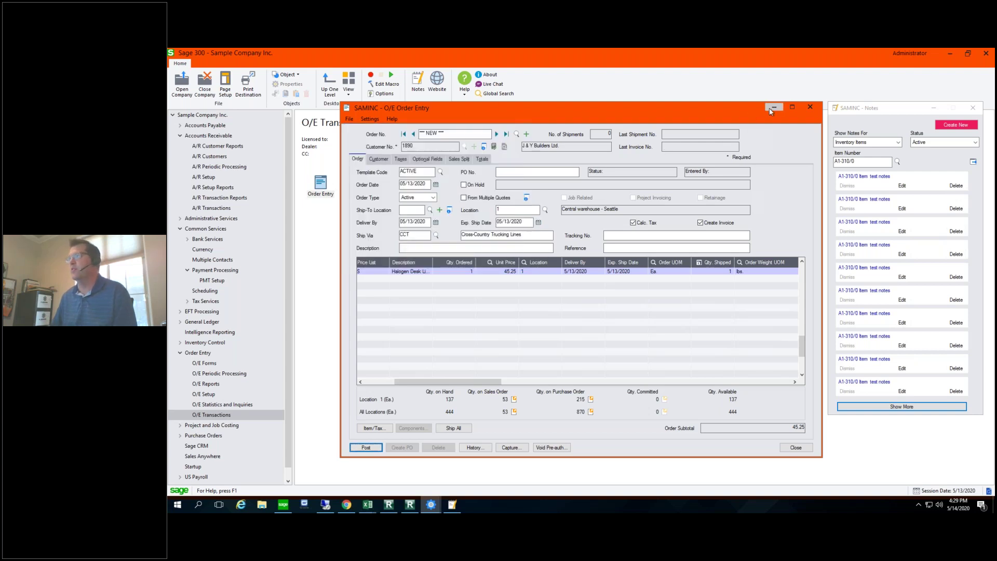
{"action": "left_click", "coordinate": [773, 108]}
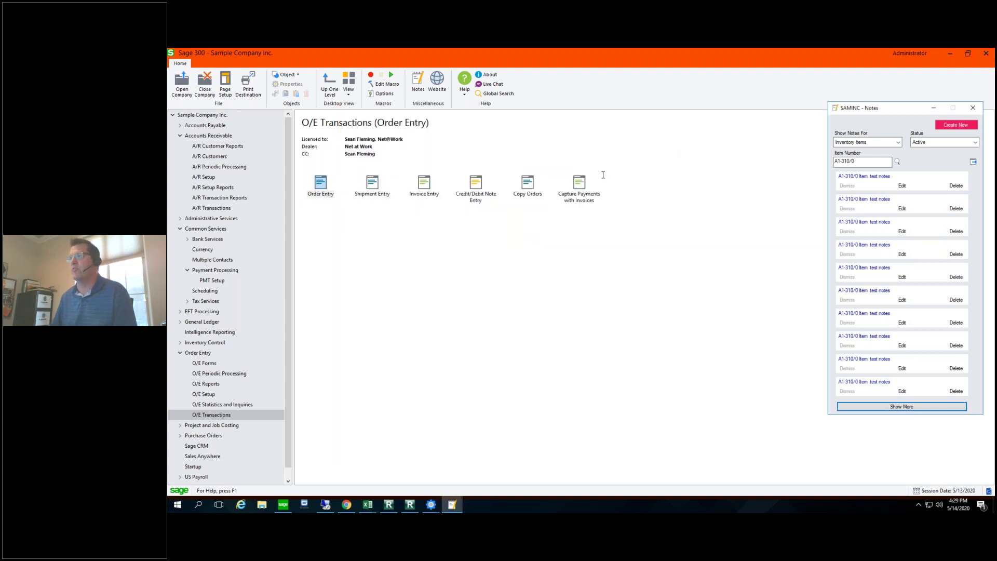
Step: Minimize the SAMINC - Notes window
{"action": "left_click", "coordinate": [935, 109]}
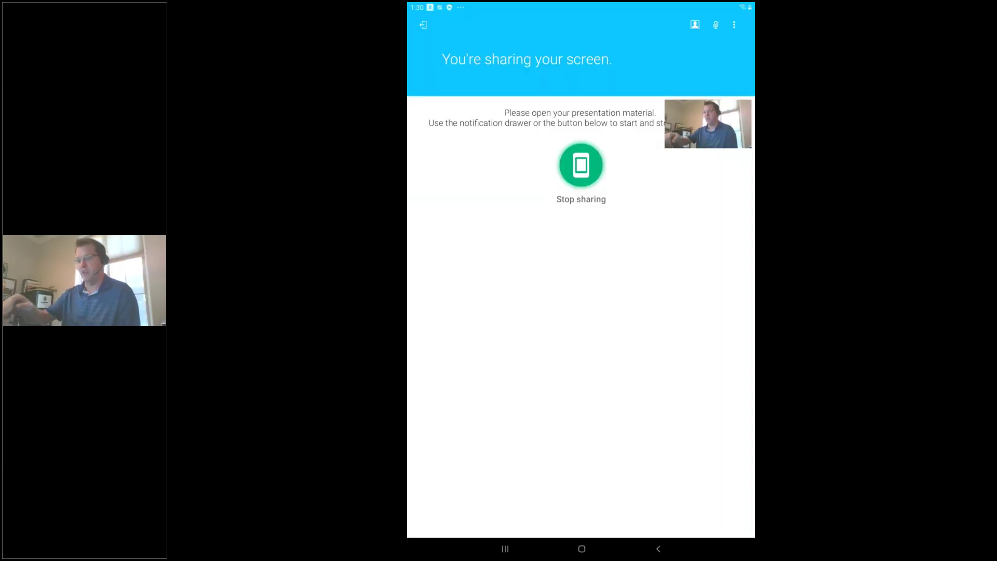
Step: Go to the tablet's home screen, open the app list, and launch SwipeSimple
{"action": "left_click", "coordinate": [581, 549]}
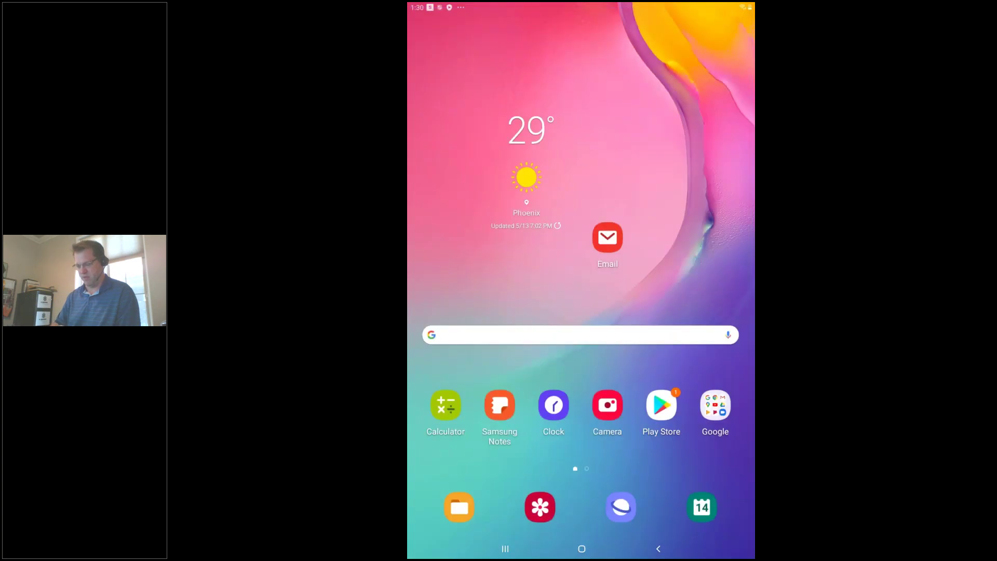
{"action": "left_click", "coordinate": [582, 549]}
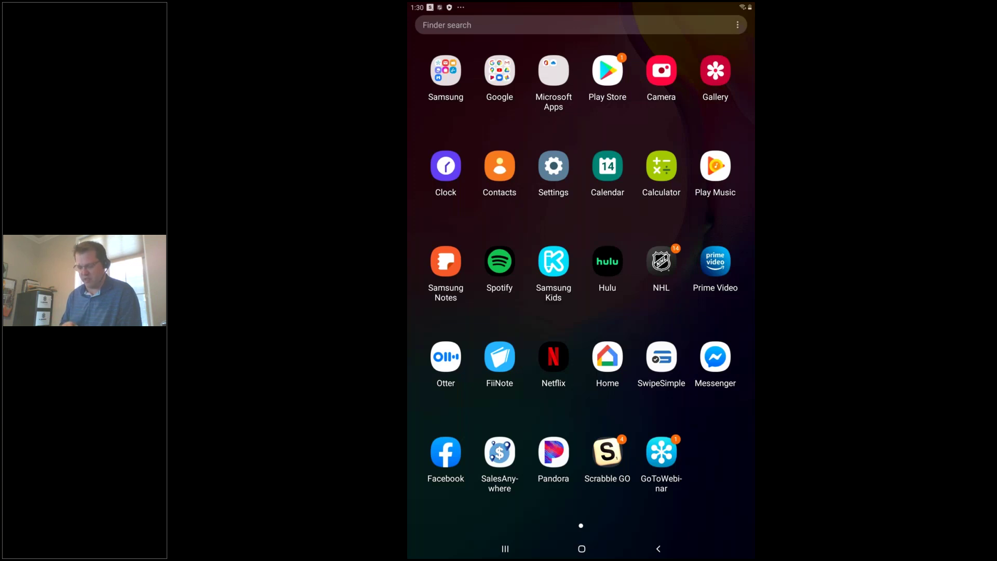
{"action": "left_click", "coordinate": [661, 357]}
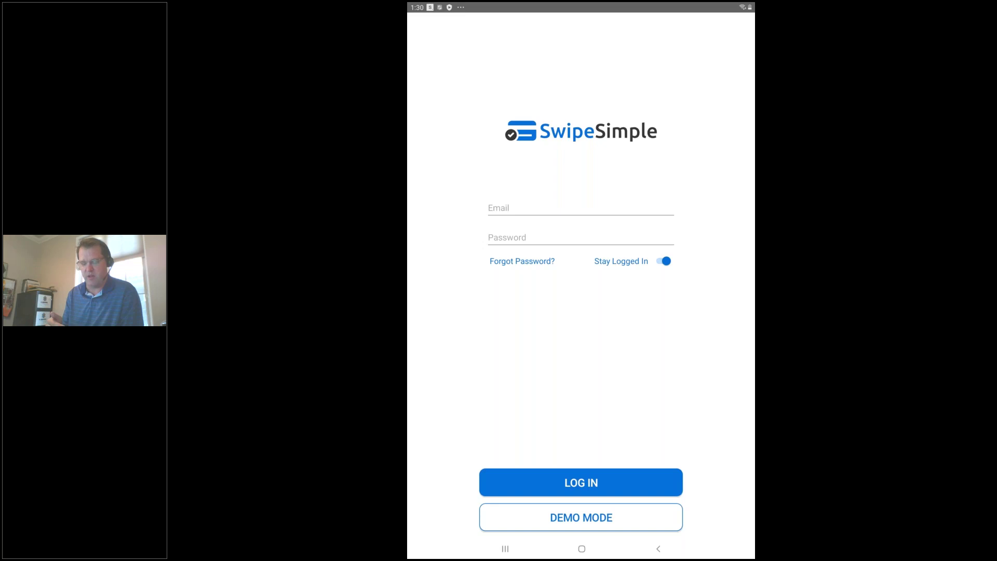
Step: Enter SwipeSimple demo mode, dismiss its notice, and show the Items list
{"action": "left_click", "coordinate": [581, 517]}
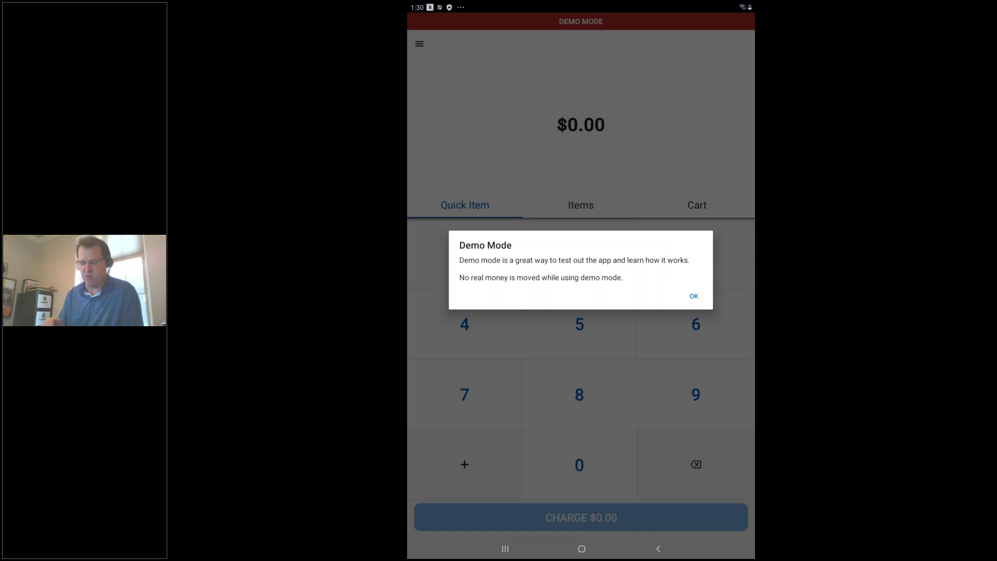
{"action": "left_click", "coordinate": [694, 296]}
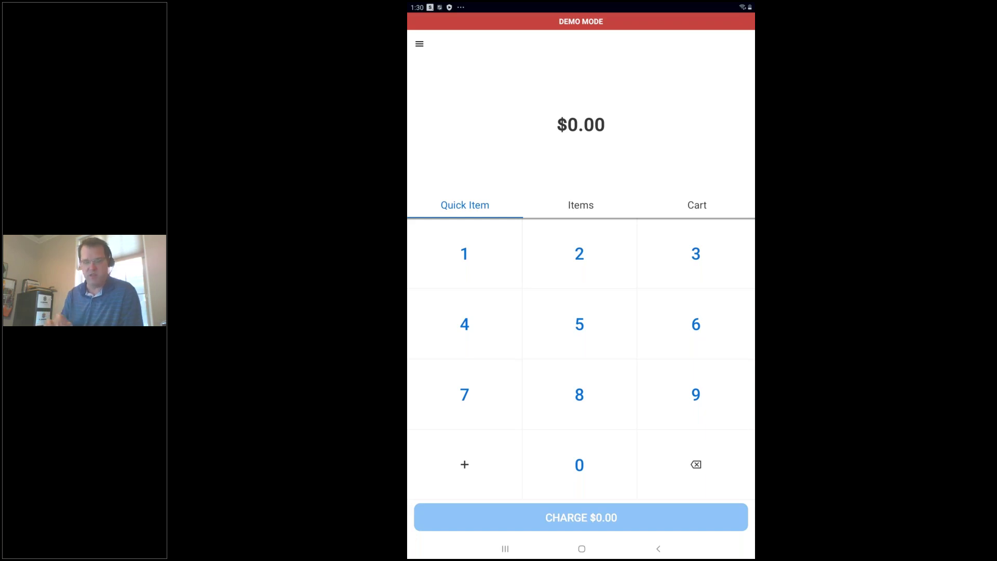
{"action": "left_click", "coordinate": [581, 205]}
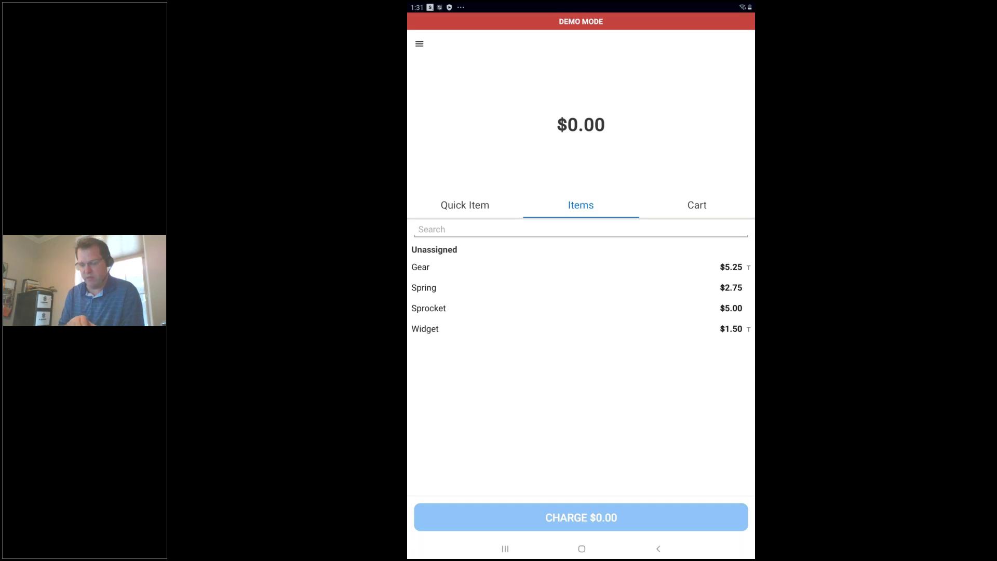
Step: Add Gear, Spring, Sprocket and Widget to the cart and charge the $14.50 total
{"action": "left_click", "coordinate": [712, 266]}
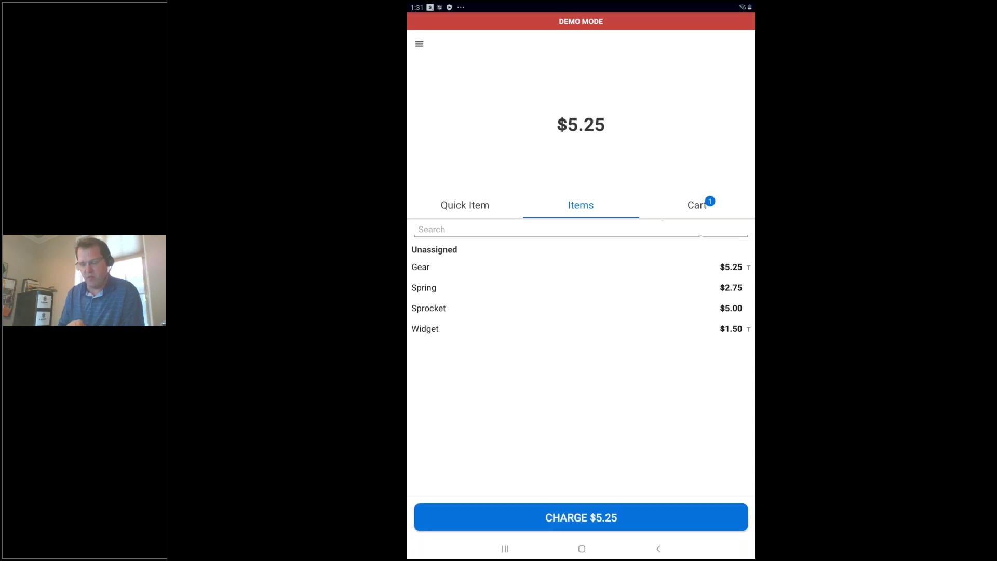
{"action": "left_click", "coordinate": [712, 287]}
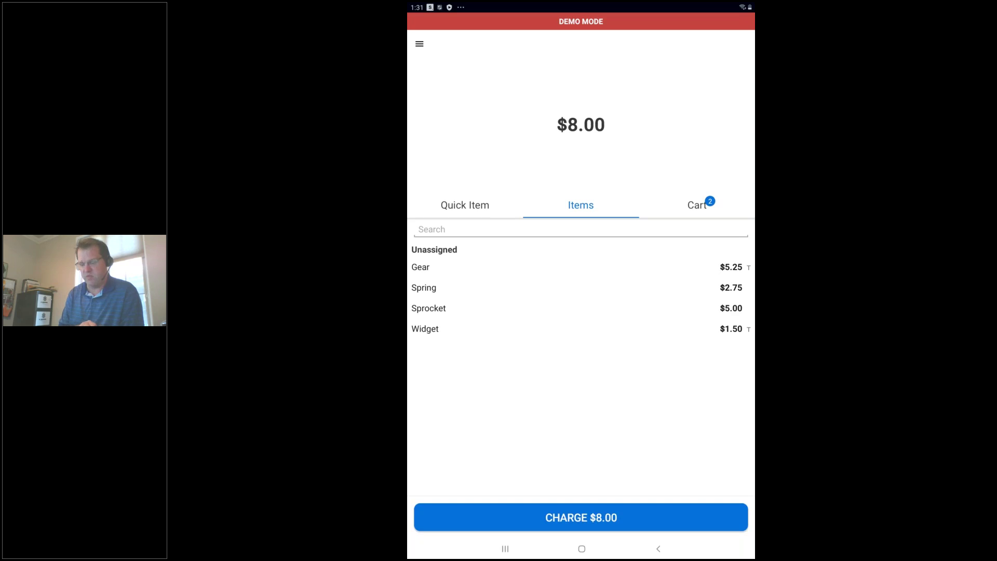
{"action": "left_click", "coordinate": [711, 308]}
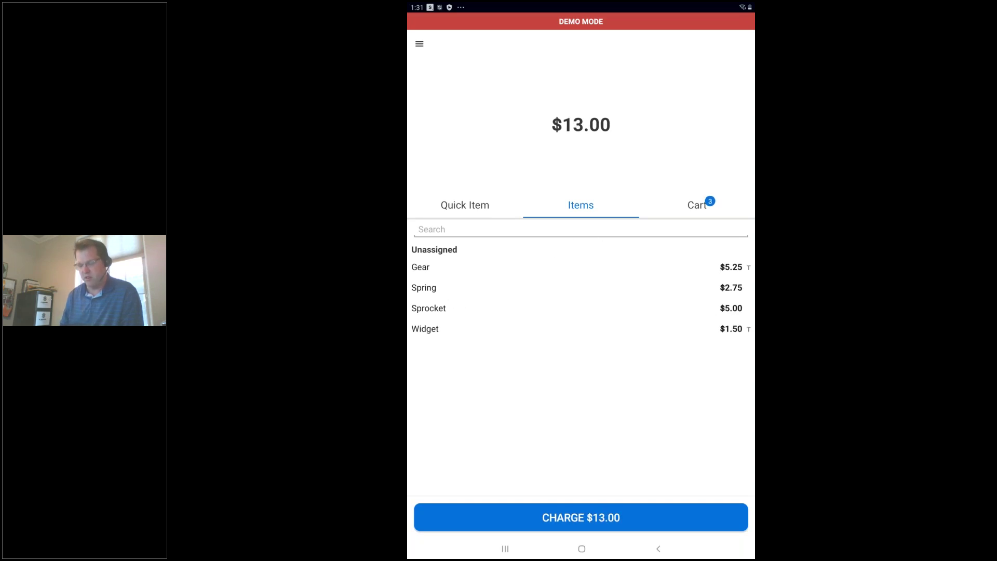
{"action": "left_click", "coordinate": [712, 329]}
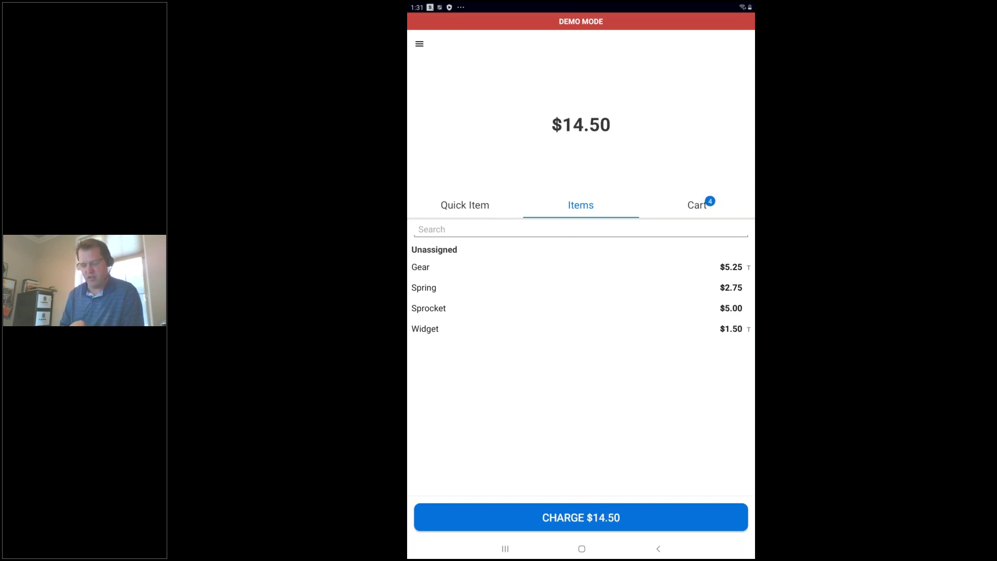
{"action": "left_click", "coordinate": [581, 517]}
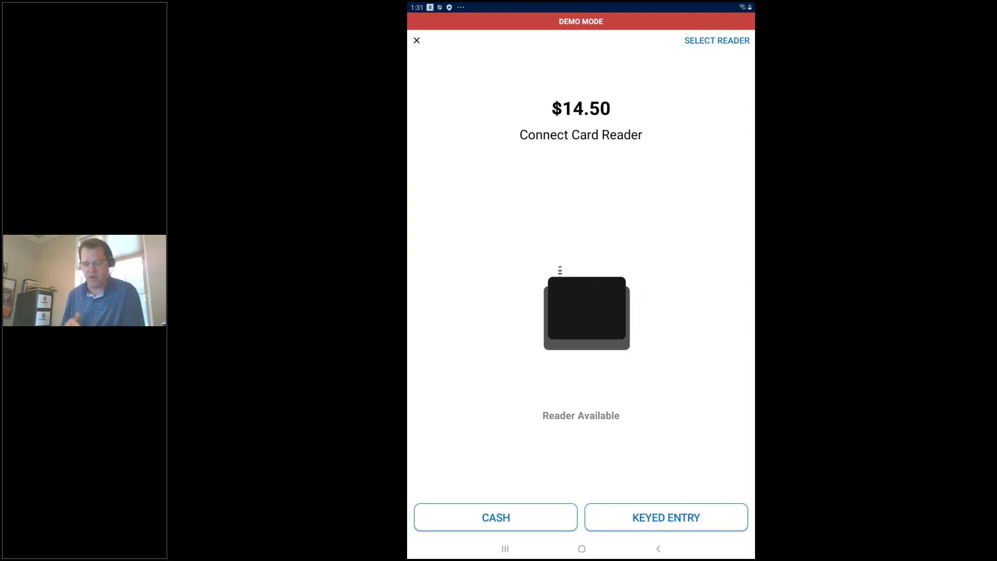
Step: Pay the $14.50 in cash with $20.00 tendered, then start sending a receipt
{"action": "left_click", "coordinate": [496, 517]}
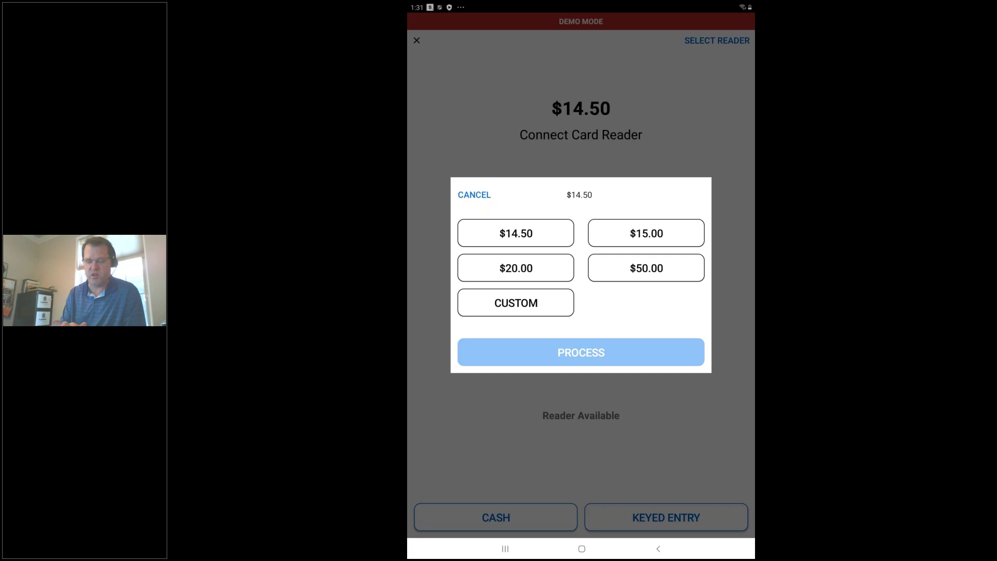
{"action": "left_click", "coordinate": [515, 268]}
{"action": "left_click", "coordinate": [581, 352]}
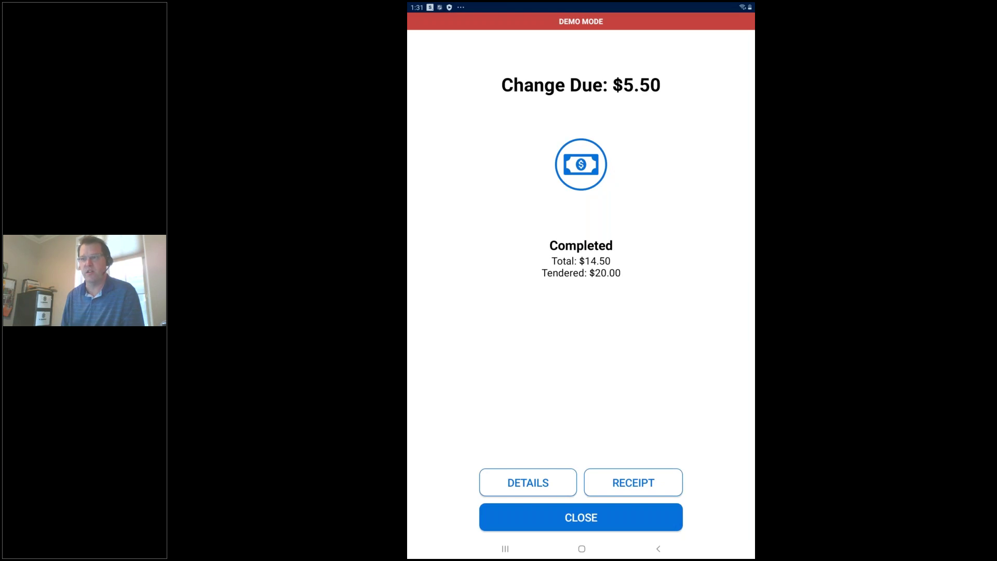
{"action": "left_click", "coordinate": [633, 482]}
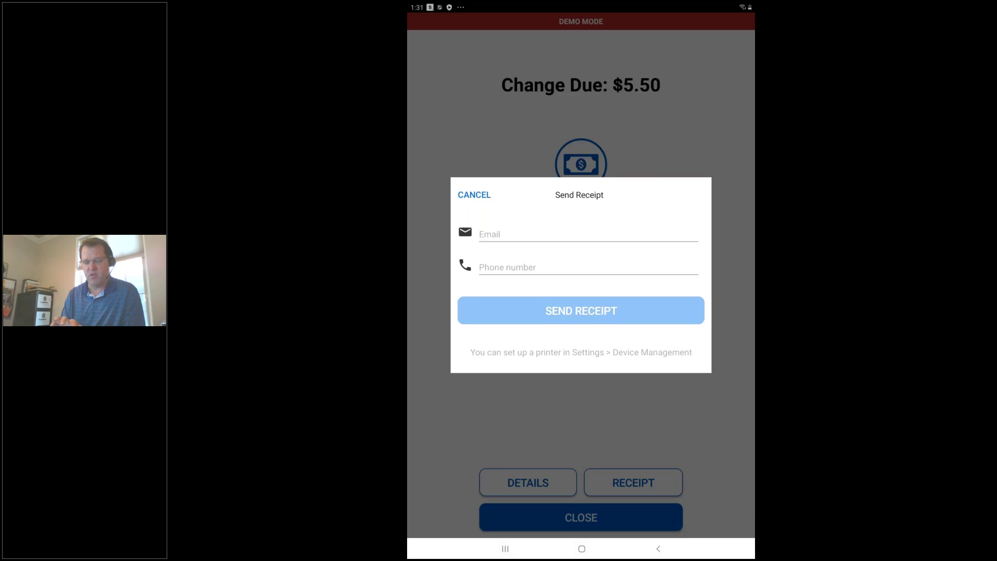
Step: Email the cash sale receipt to the customer's e-mail address
{"action": "left_click", "coordinate": [588, 234]}
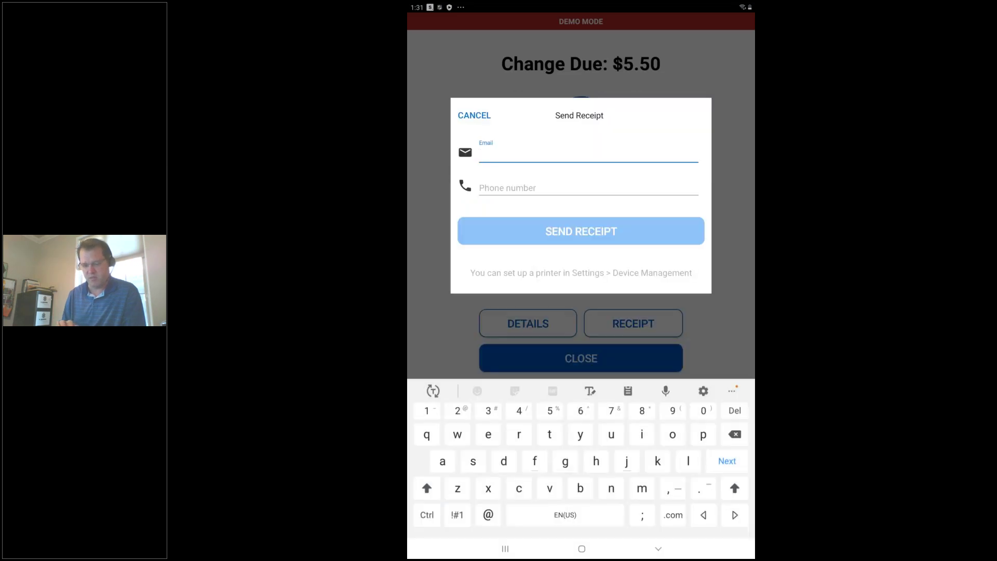
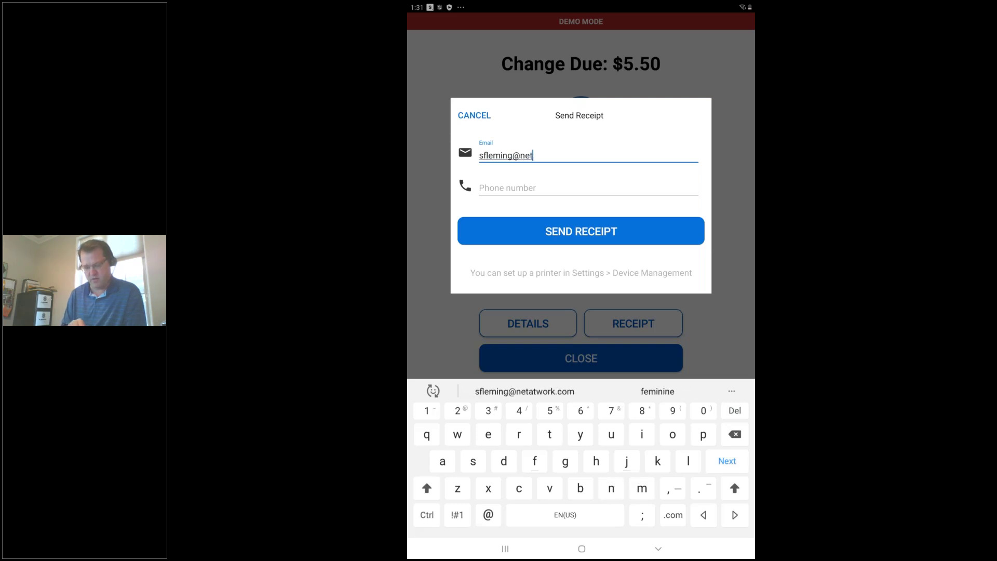
{"action": "left_click", "coordinate": [591, 390]}
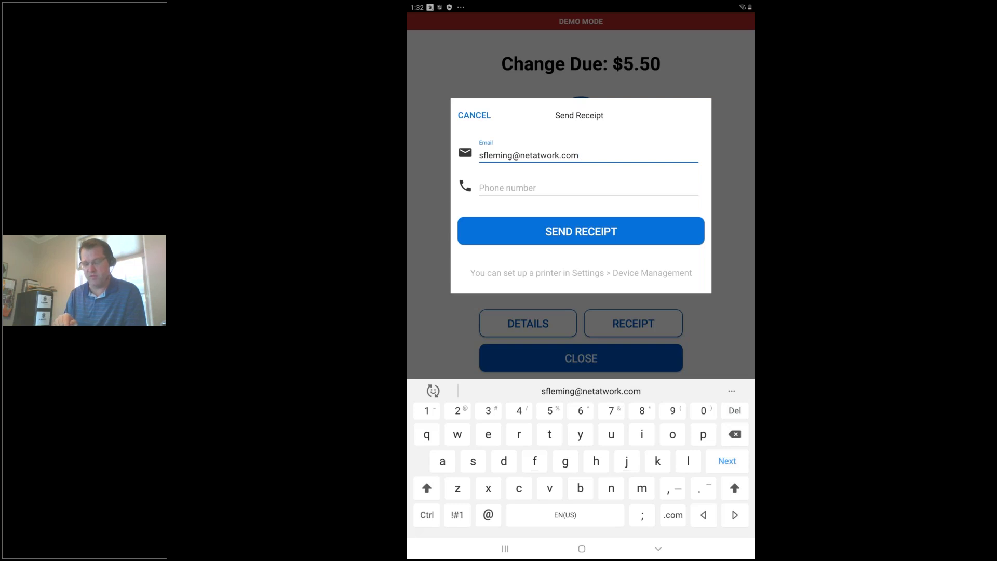
{"action": "left_click", "coordinate": [581, 231]}
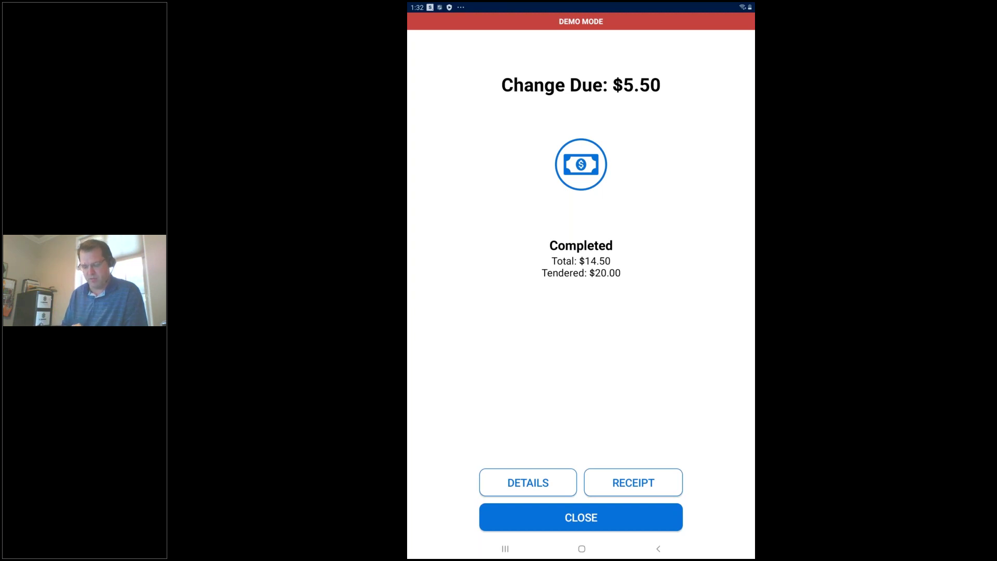
Step: Close the completed sale to return to a fresh $0.00 sale, then minimize the remote Sage 300 session
{"action": "left_click", "coordinate": [580, 517]}
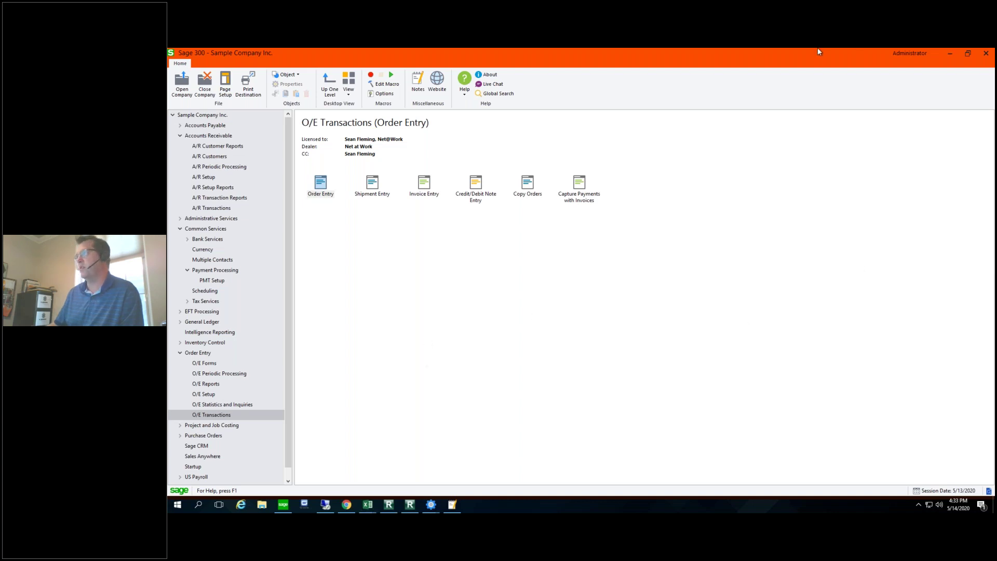
{"action": "mouse_move", "coordinate": [662, 54]}
{"action": "left_click", "coordinate": [668, 54]}
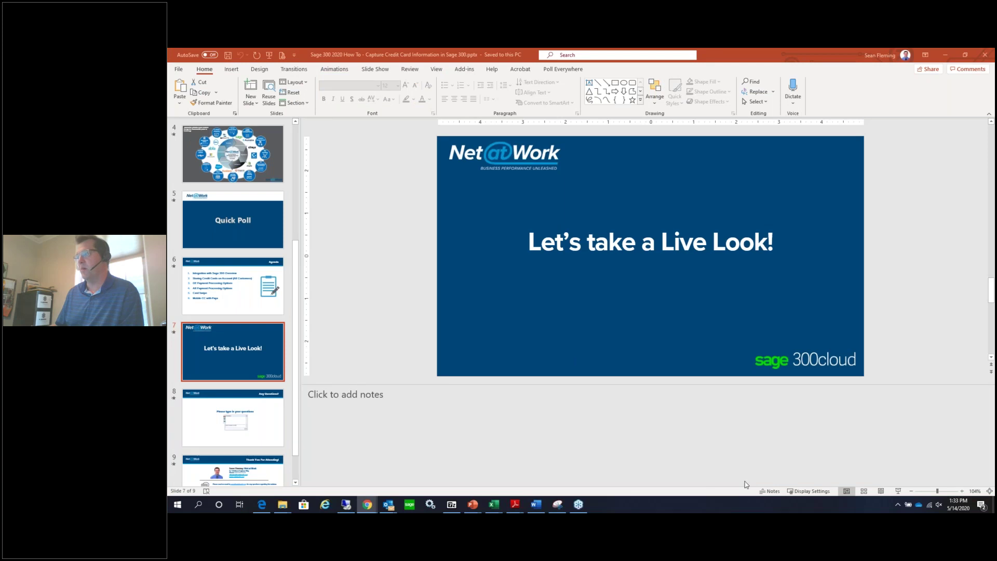
Step: Present the deck full screen from slide 7 and advance to slide 8, 'Any Questions?'
{"action": "left_click", "coordinate": [898, 491]}
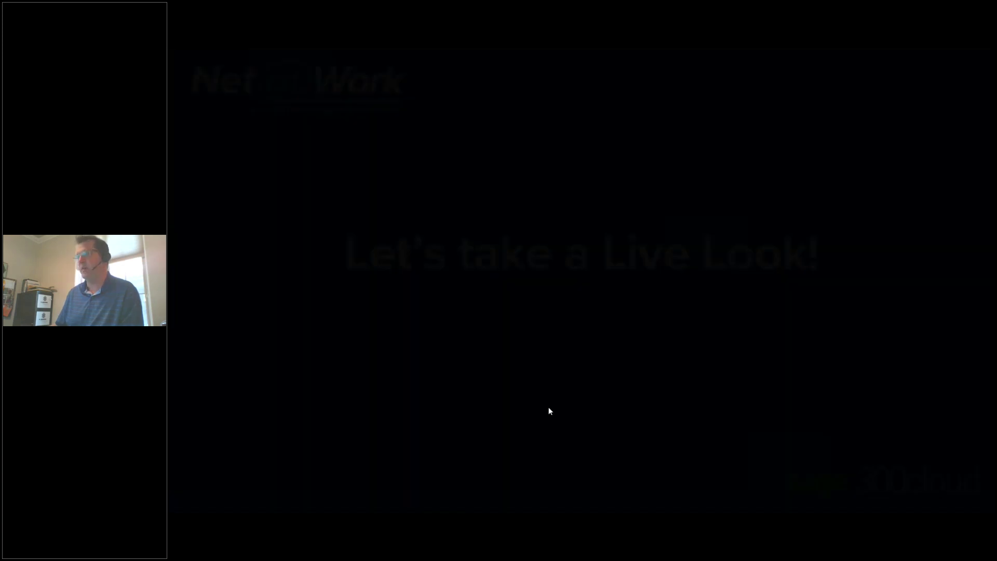
{"action": "left_click", "coordinate": [401, 399]}
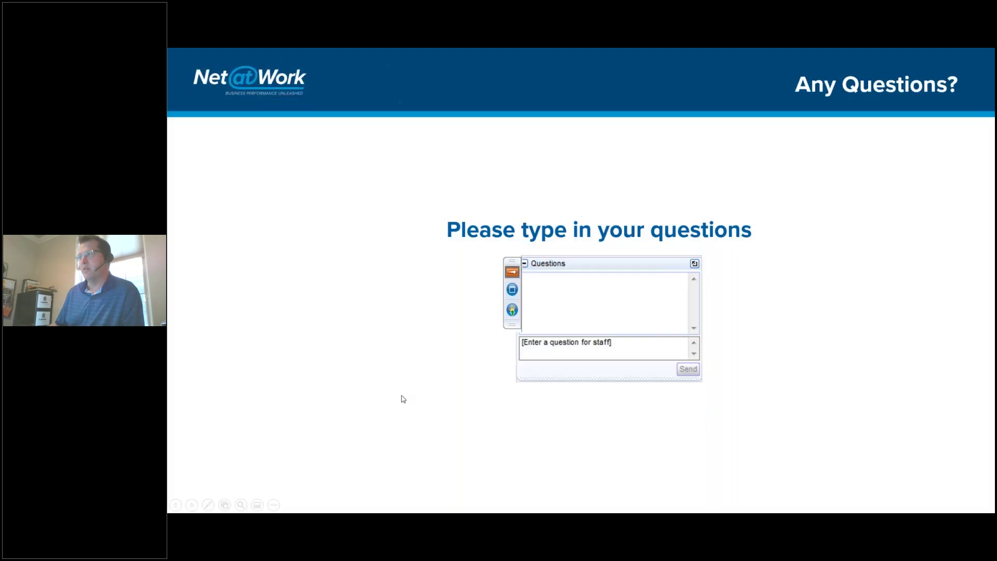